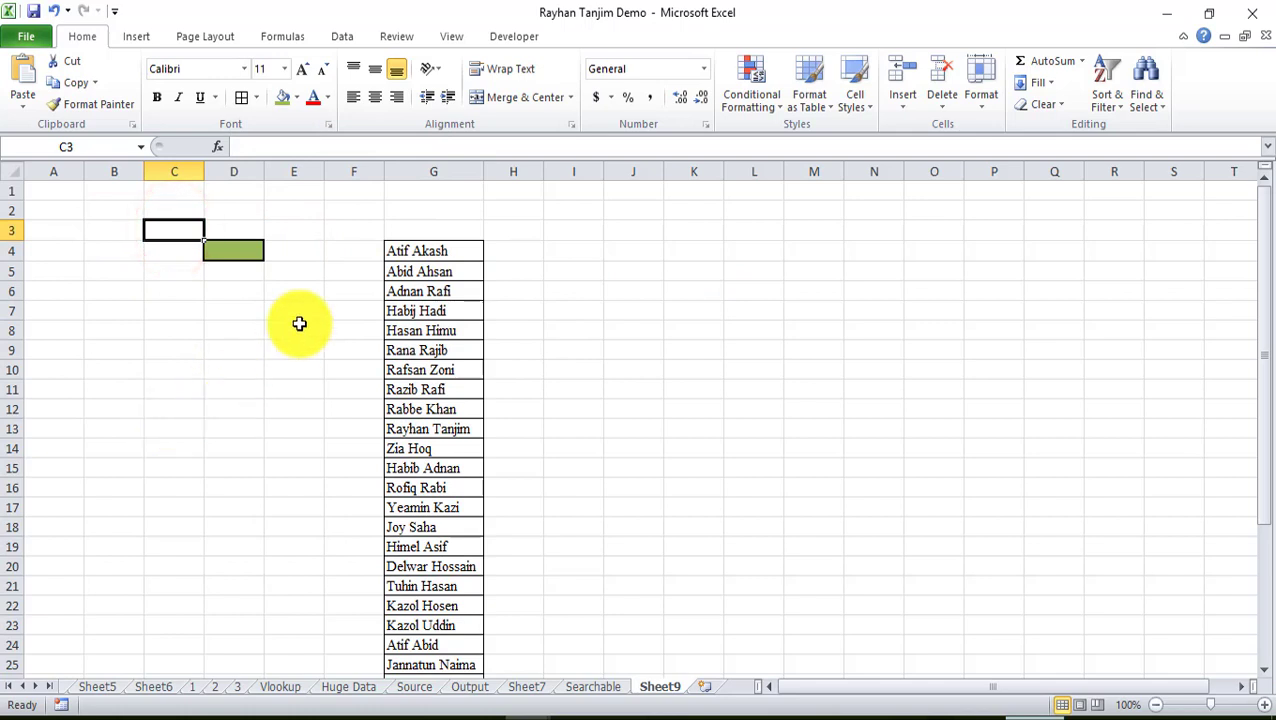
Select cell F4 next to the first name for a helper formula.
{"action": "left_click", "coordinate": [281, 326]}
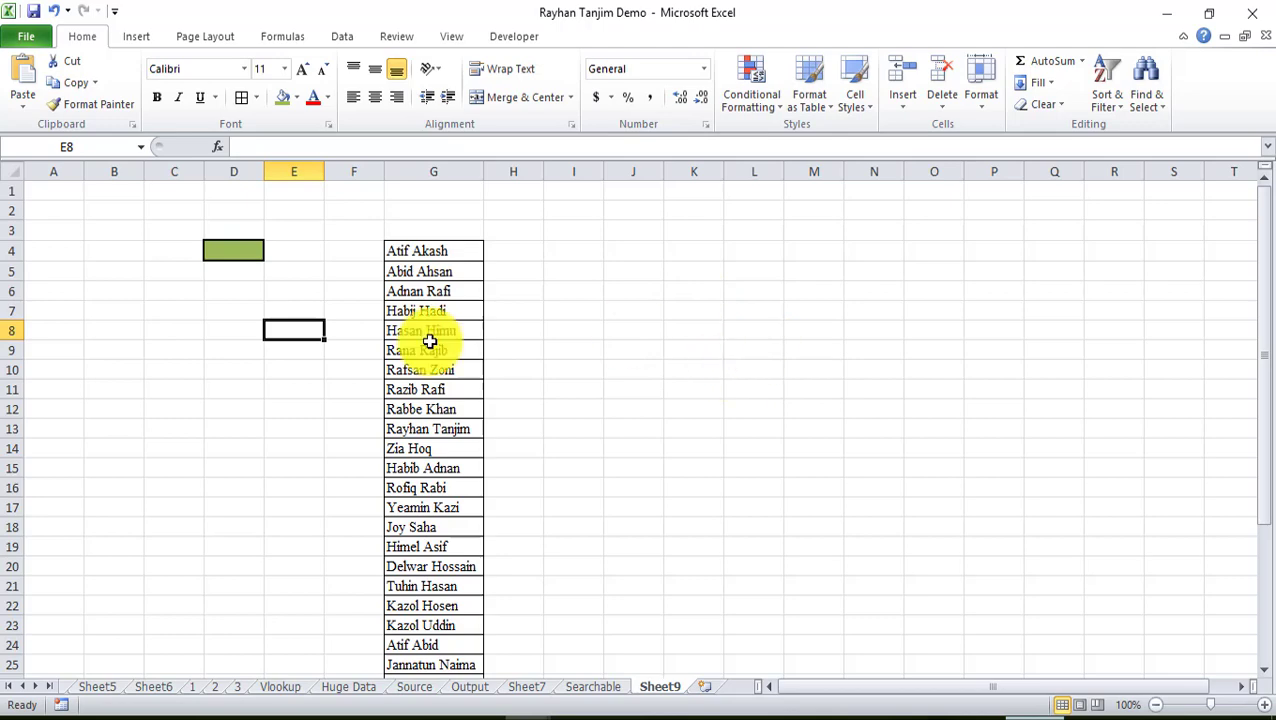
{"action": "scroll", "coordinate": [450, 330], "scroll_direction": "down", "scroll_amount": 4}
{"action": "scroll", "coordinate": [473, 504], "scroll_direction": "up", "scroll_amount": 4}
{"action": "left_click", "coordinate": [358, 254]}
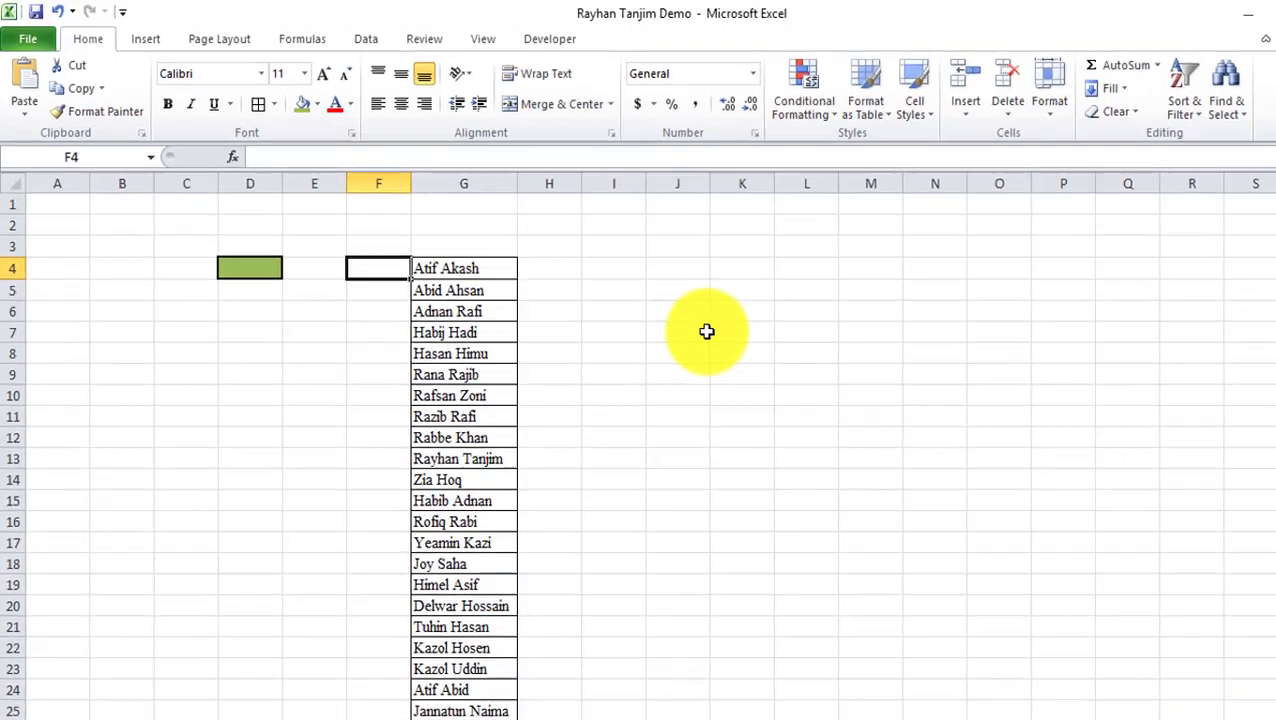
{"action": "left_click", "coordinate": [633, 251]}
{"action": "left_click", "coordinate": [370, 254]}
Enter a SEARCH formula in F4 looking for D4's text within G4:G35.
{"action": "double_click", "coordinate": [534, 367]}
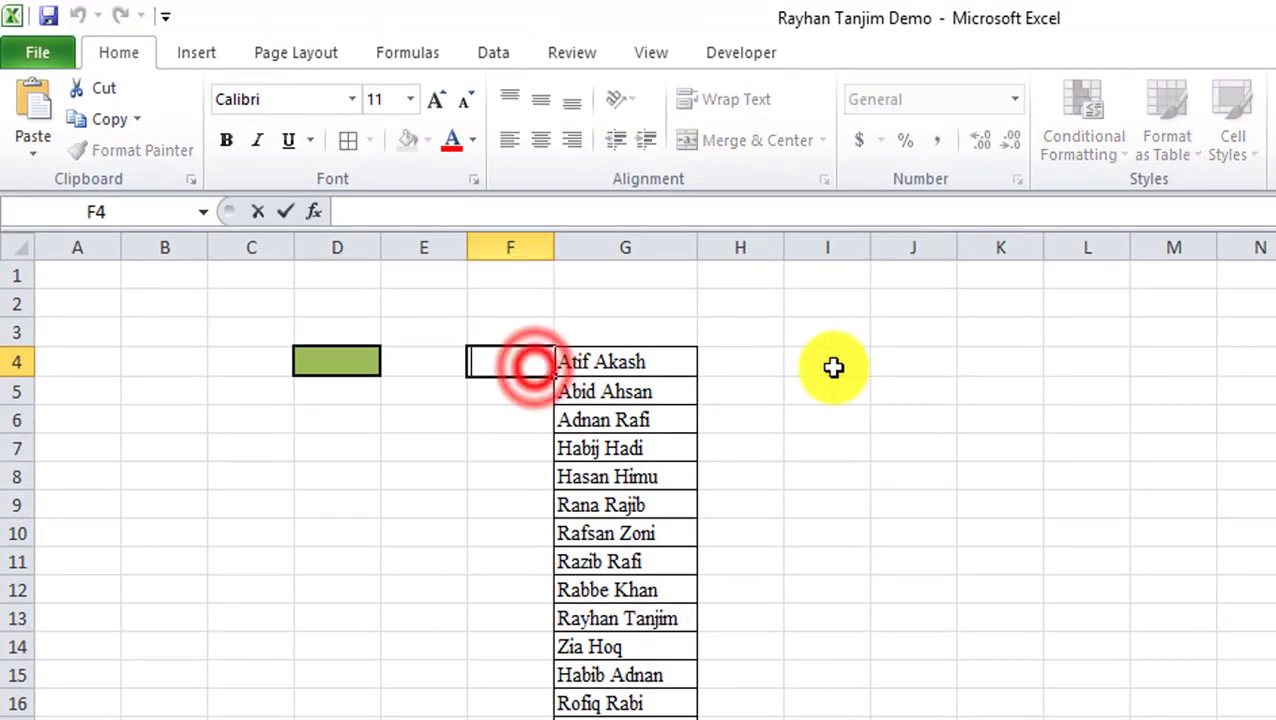
{"action": "type", "text": "=search("}
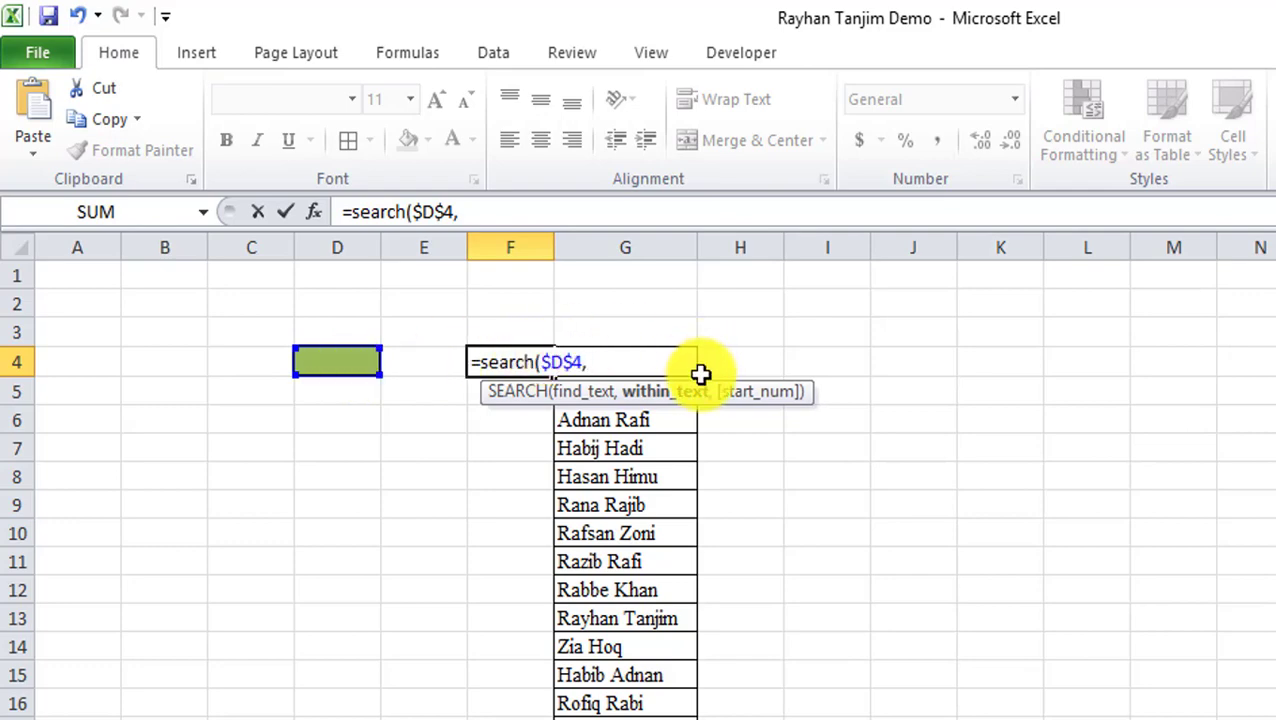
{"action": "scroll", "coordinate": [625, 500], "scroll_direction": "down", "scroll_amount": 5}
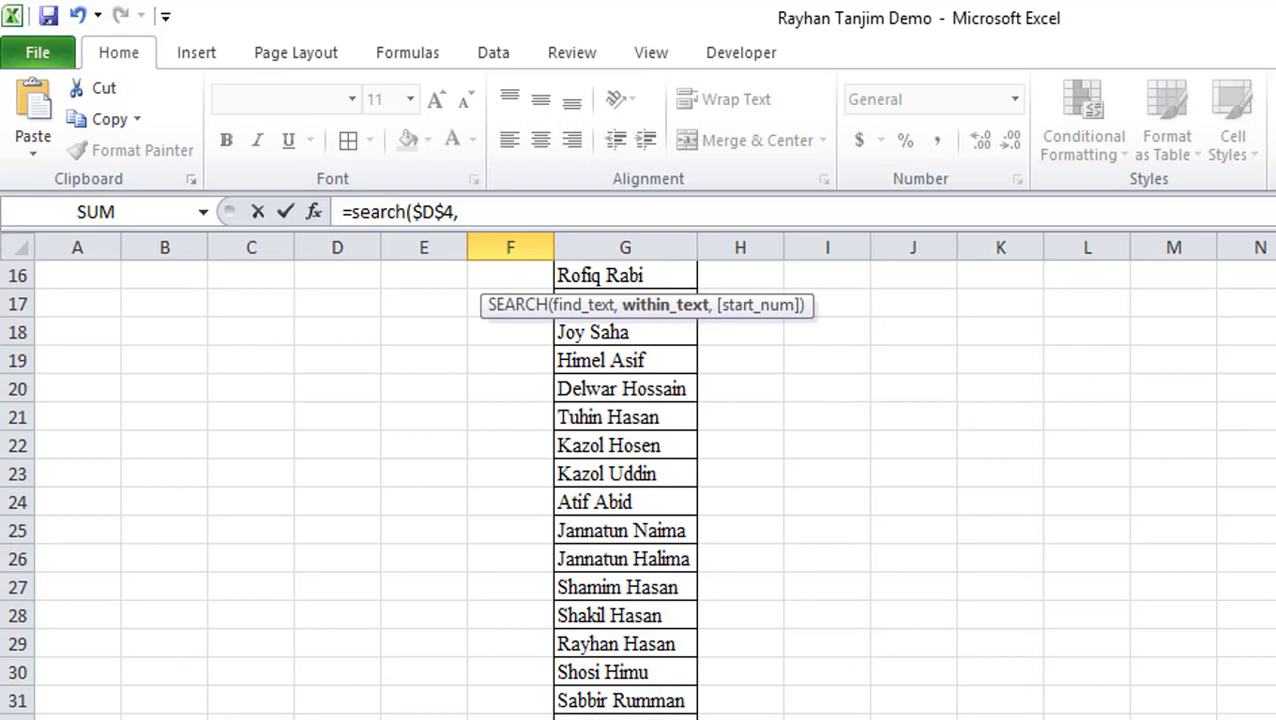
{"action": "scroll", "coordinate": [625, 480], "scroll_direction": "up", "scroll_amount": 5}
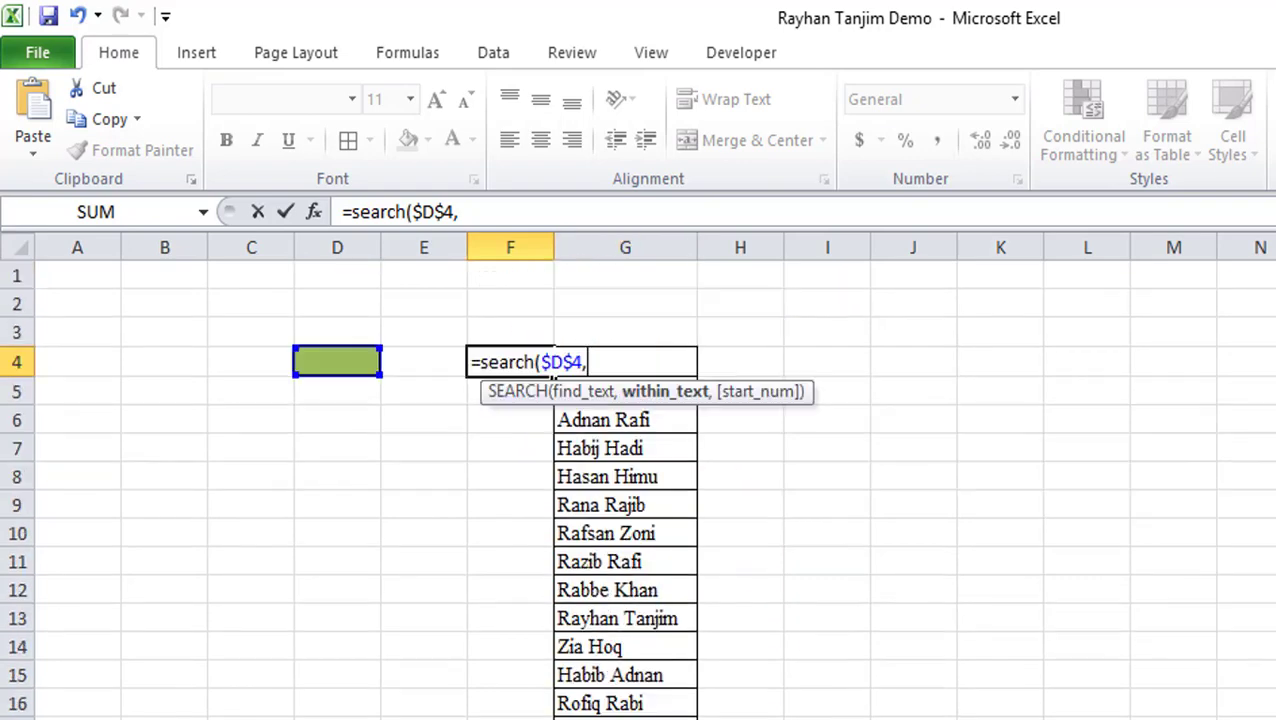
{"action": "scroll", "coordinate": [658, 530], "scroll_direction": "down", "scroll_amount": 5}
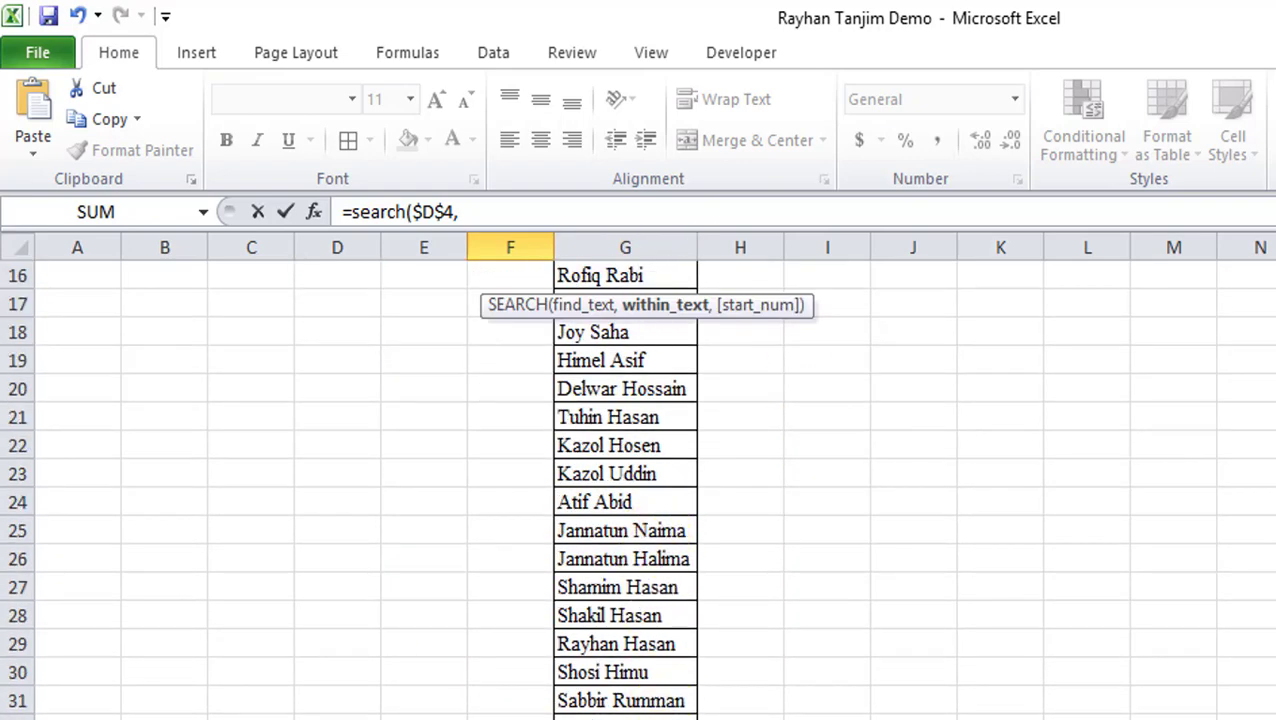
{"action": "left_click_drag", "start_coordinate": [625, 715], "coordinate": [661, 368]}
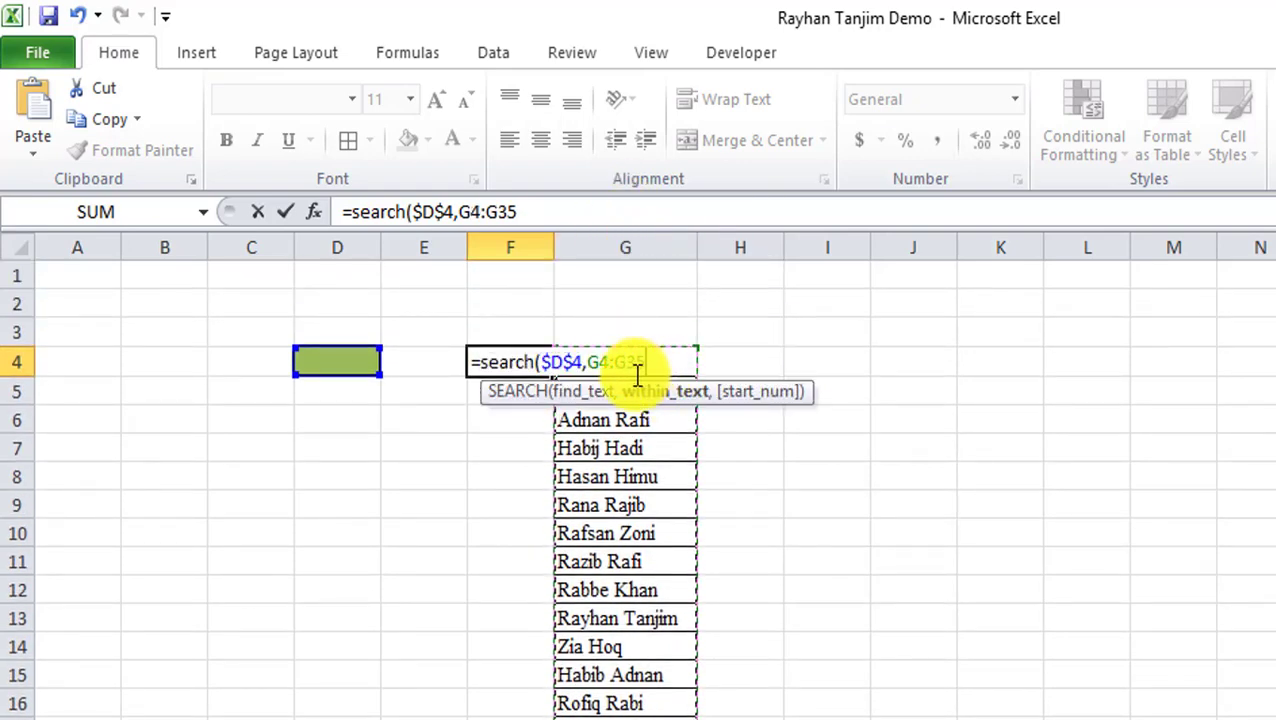
{"action": "type", "text": ")"}
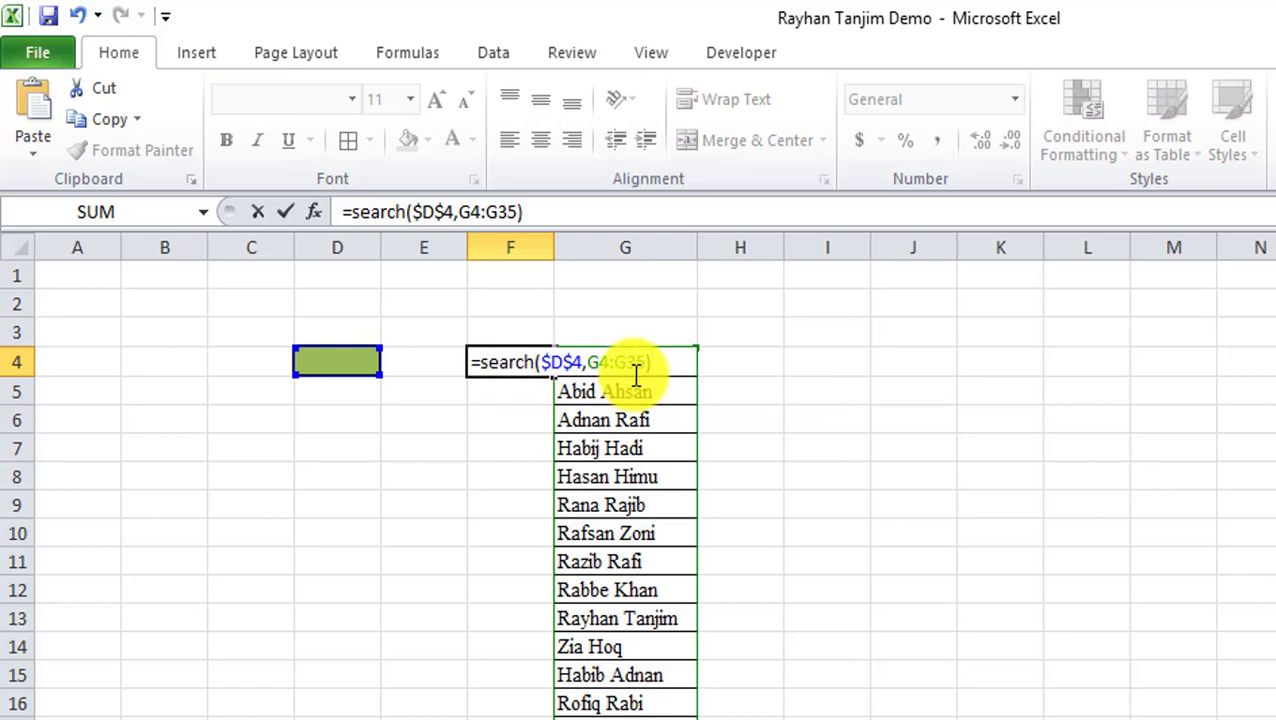
{"action": "key", "text": "Return"}
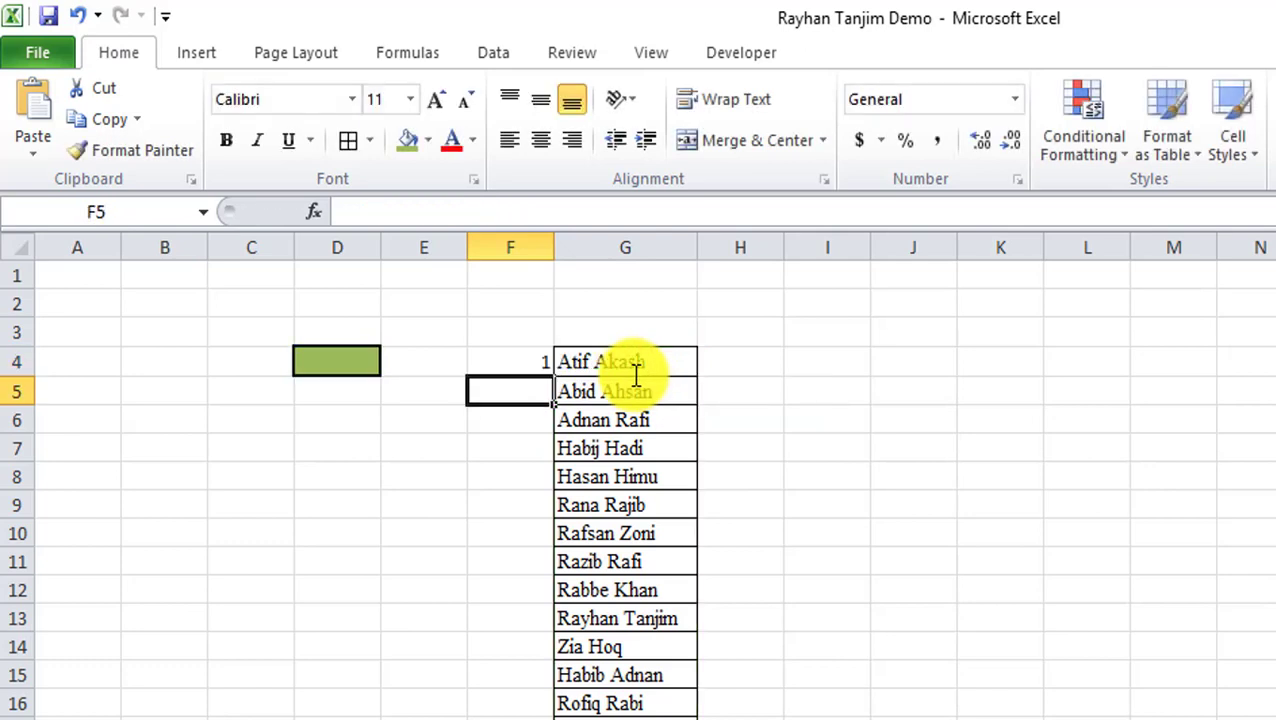
Anchor G4 as $G$4 in F4's SEARCH formula.
{"action": "left_click", "coordinate": [527, 362]}
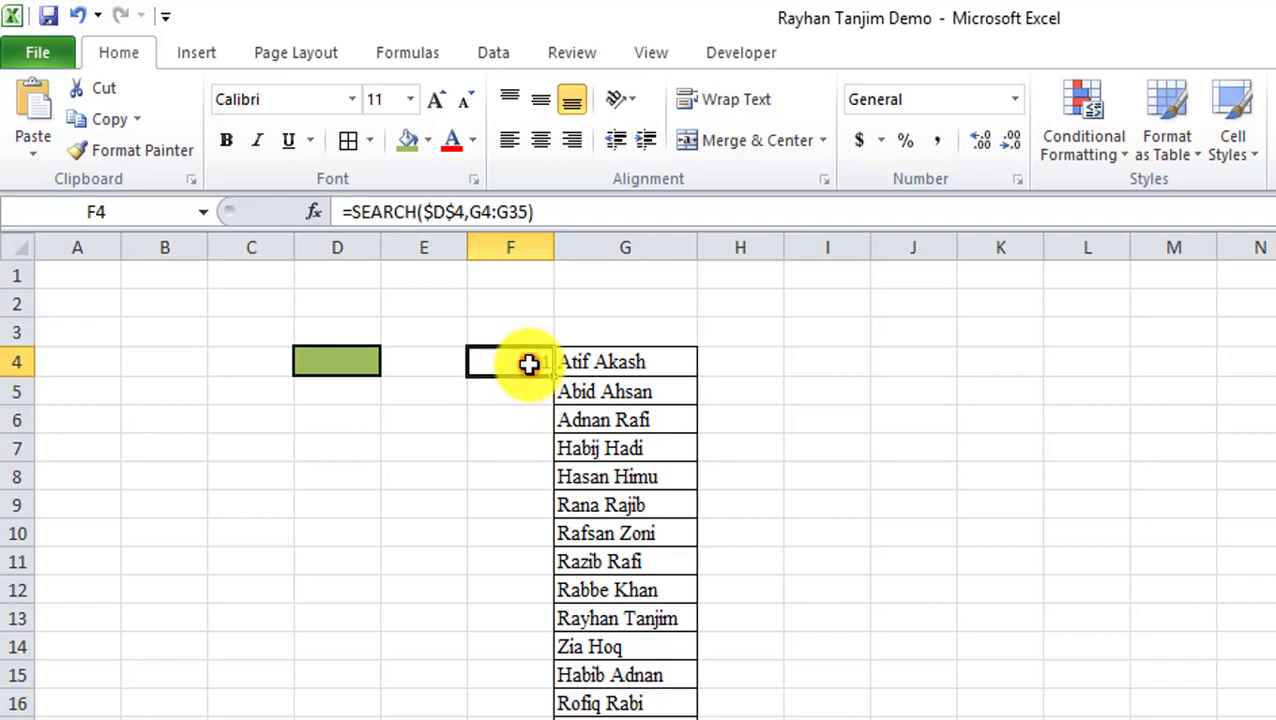
{"action": "left_click", "coordinate": [481, 212]}
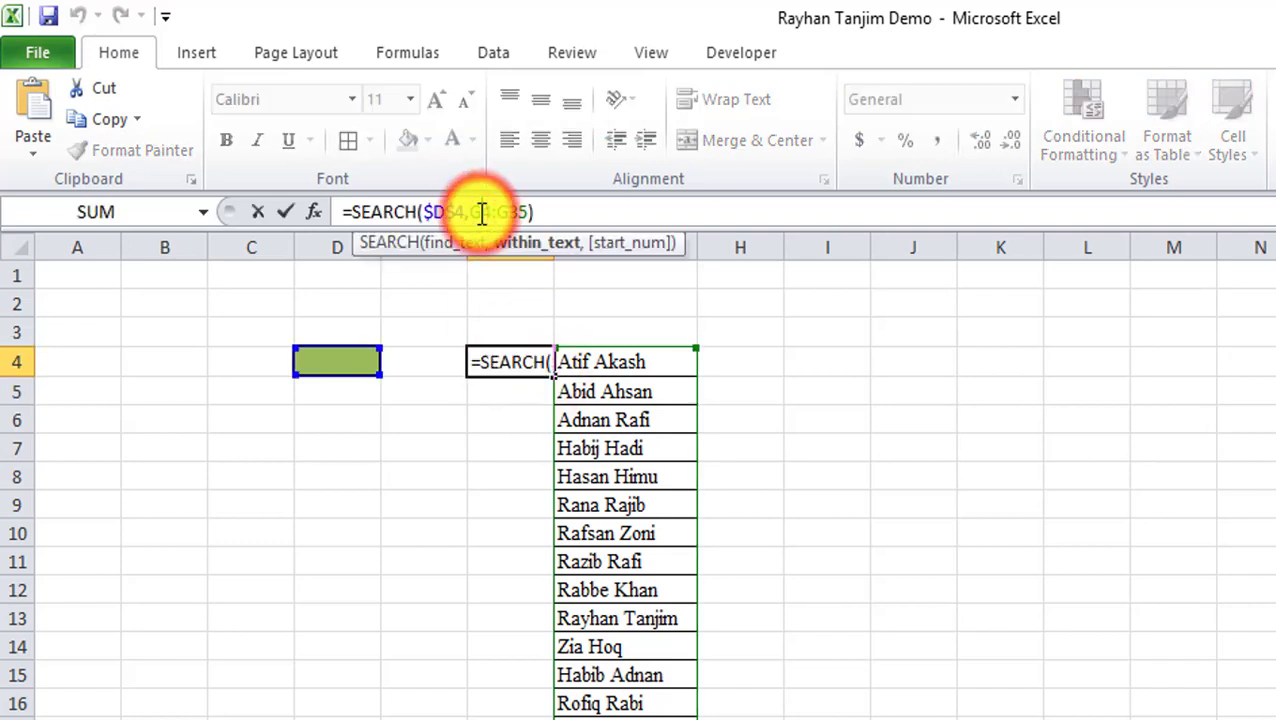
{"action": "left_click", "coordinate": [572, 214]}
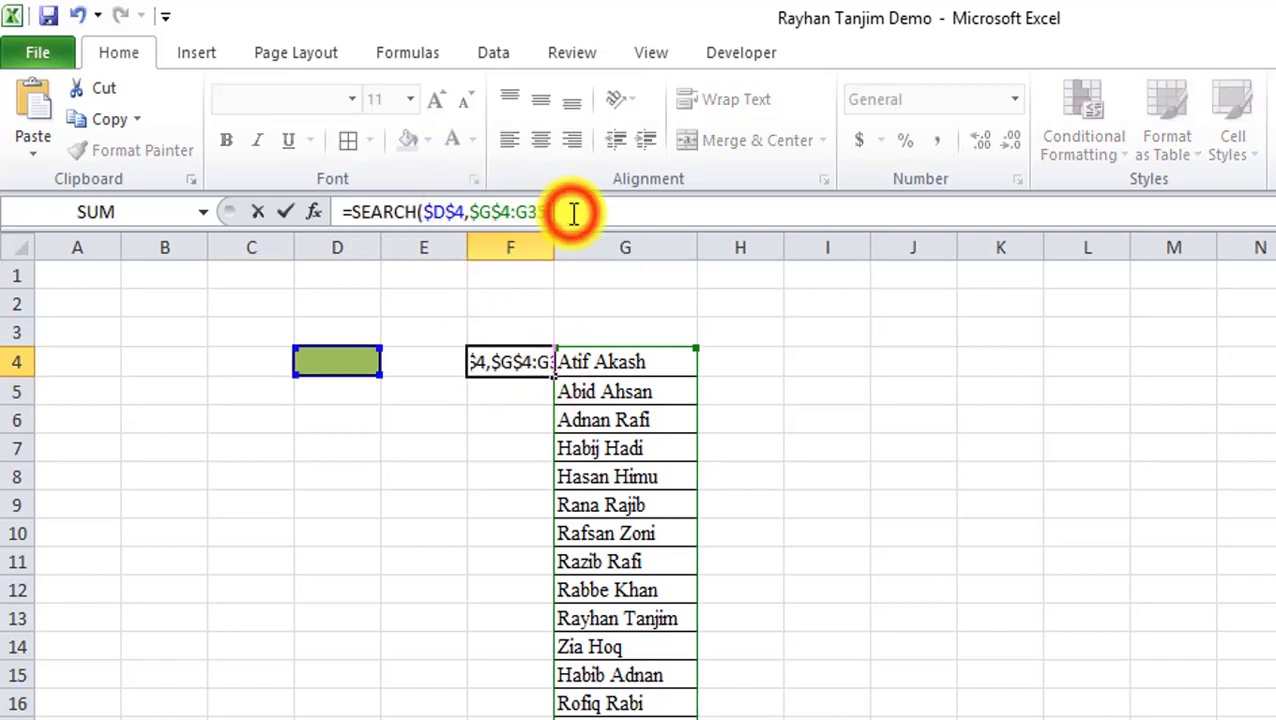
{"action": "key", "text": "Return"}
Enter r as the test search text in D4.
{"action": "left_click", "coordinate": [347, 362]}
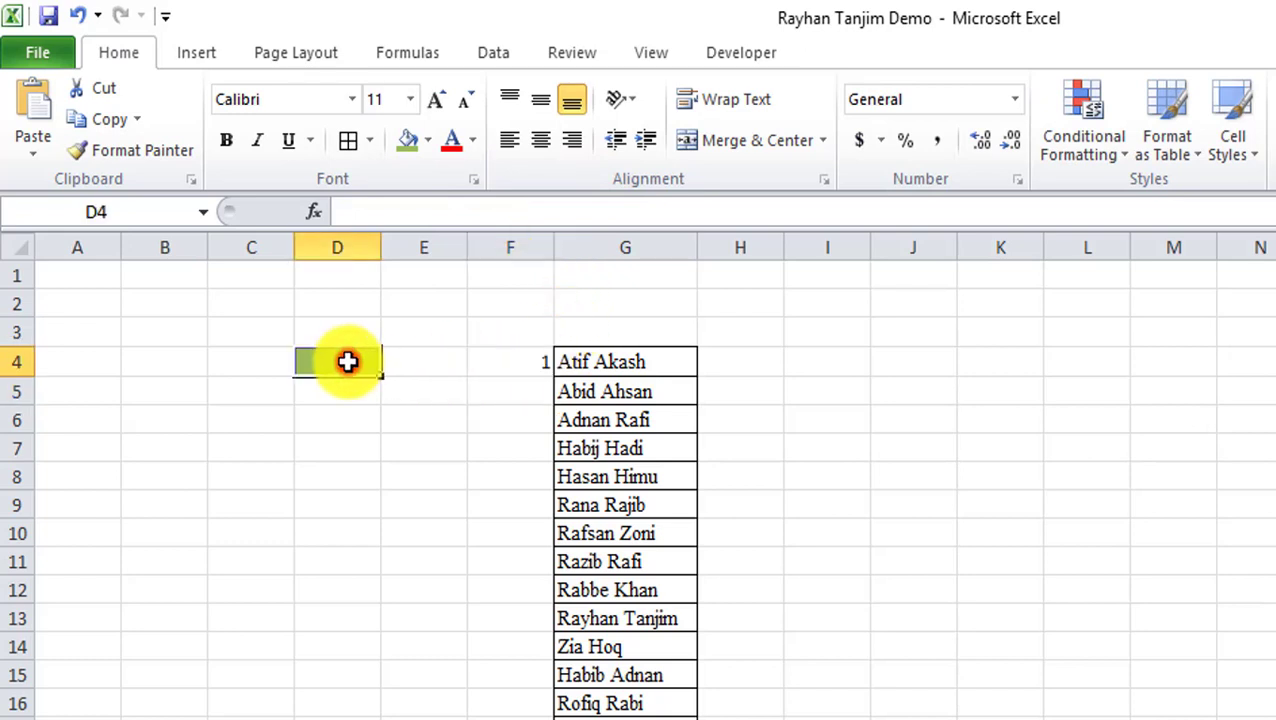
{"action": "type", "text": "r"}
{"action": "left_click", "coordinate": [525, 340]}
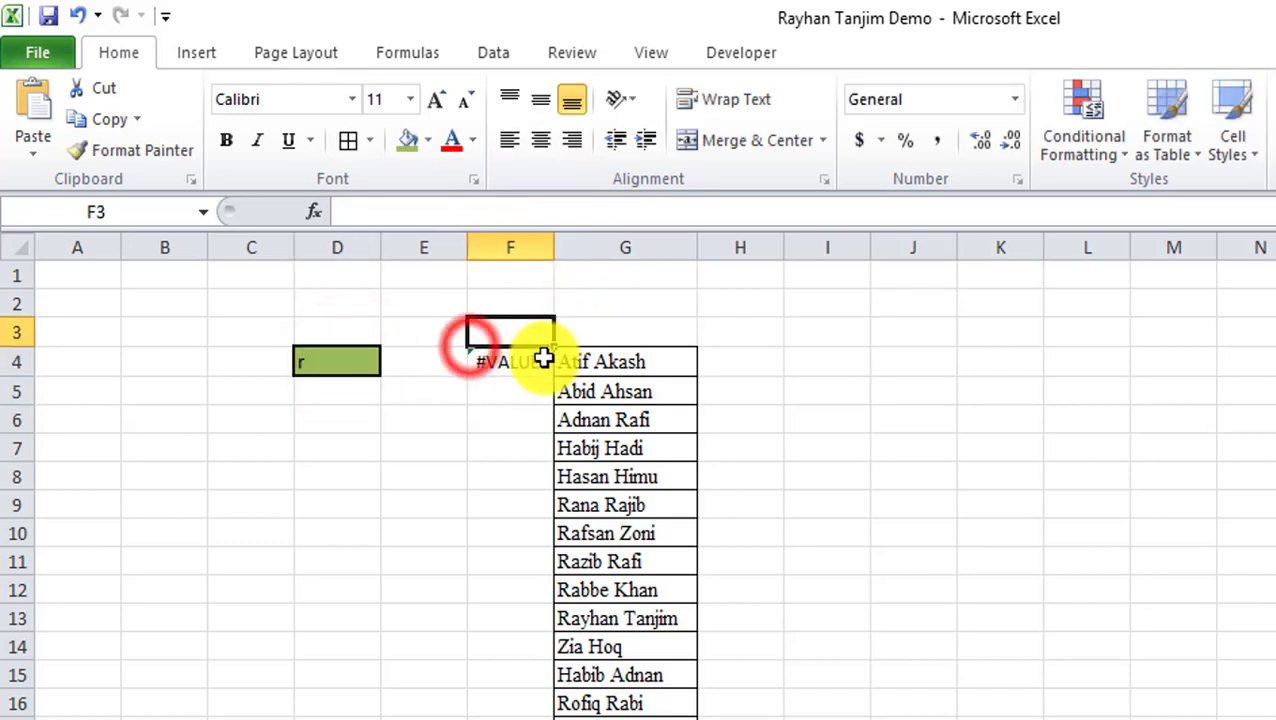
Fill F4's SEARCH formula down to F35 and review the positions and #VALUE! results.
{"action": "left_click", "coordinate": [525, 364]}
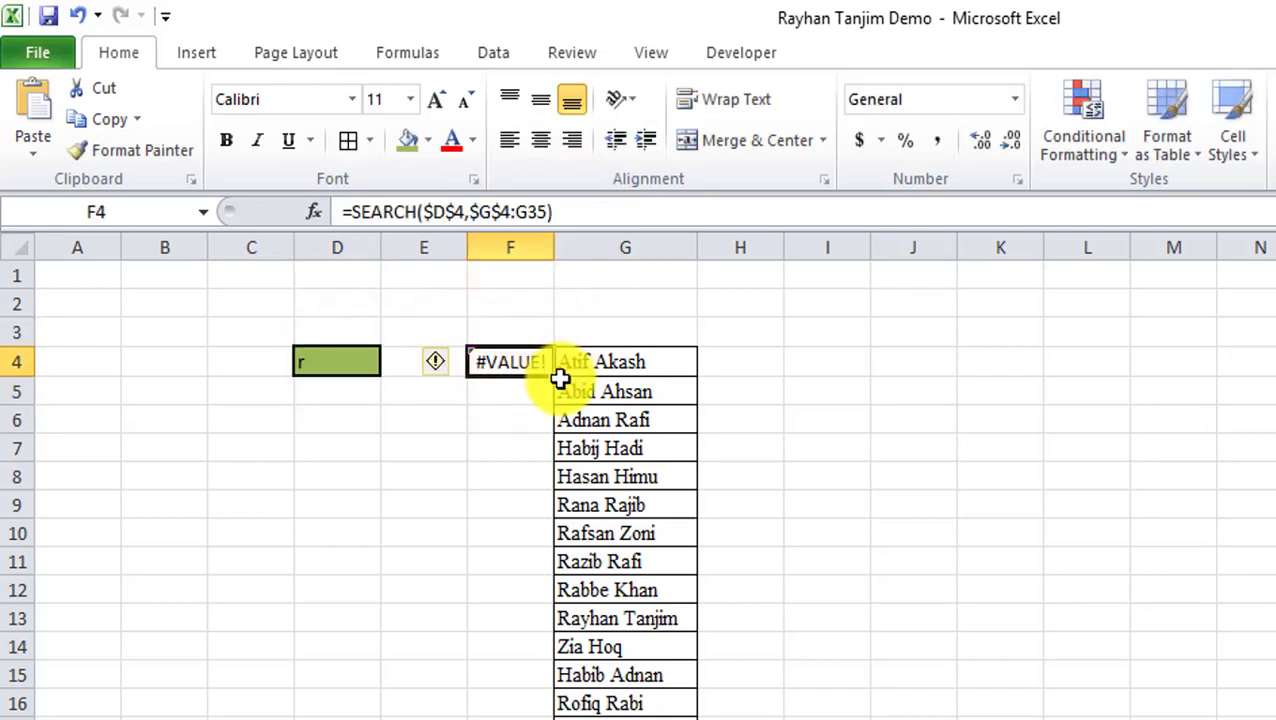
{"action": "double_click", "coordinate": [552, 375]}
{"action": "scroll", "coordinate": [504, 590], "scroll_direction": "down", "scroll_amount": 8}
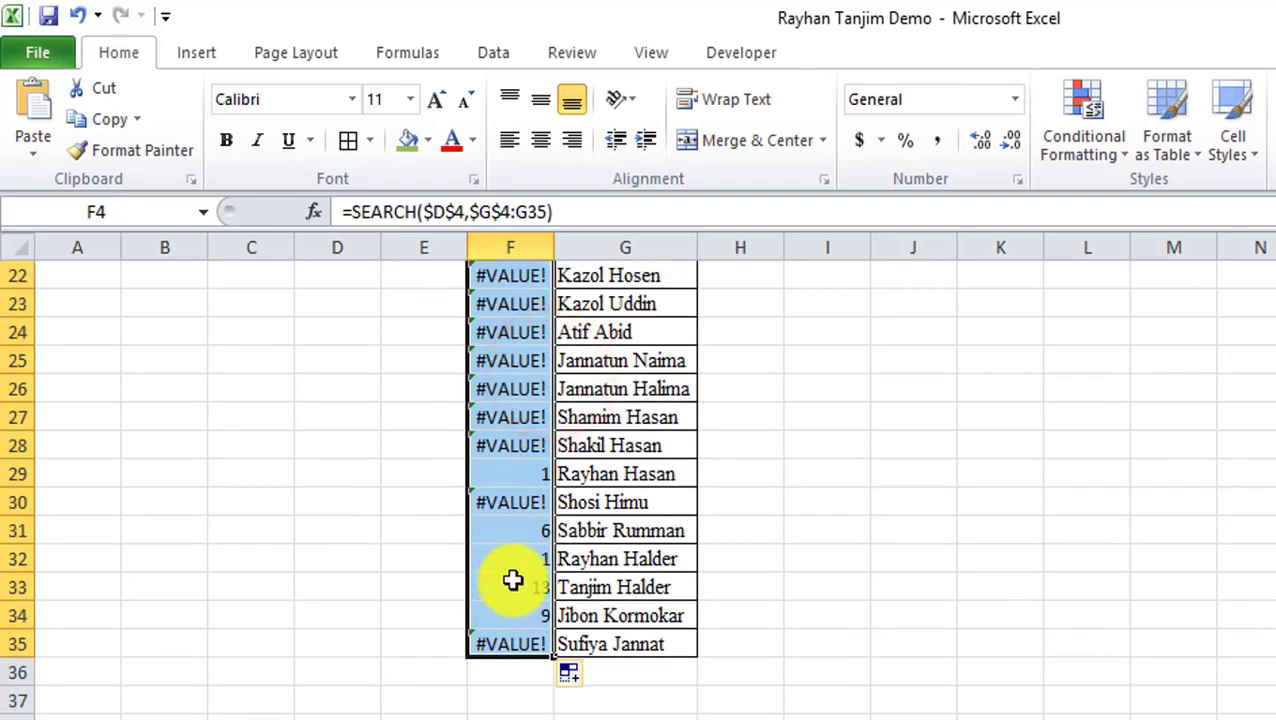
{"action": "scroll", "coordinate": [535, 575], "scroll_direction": "up", "scroll_amount": 8}
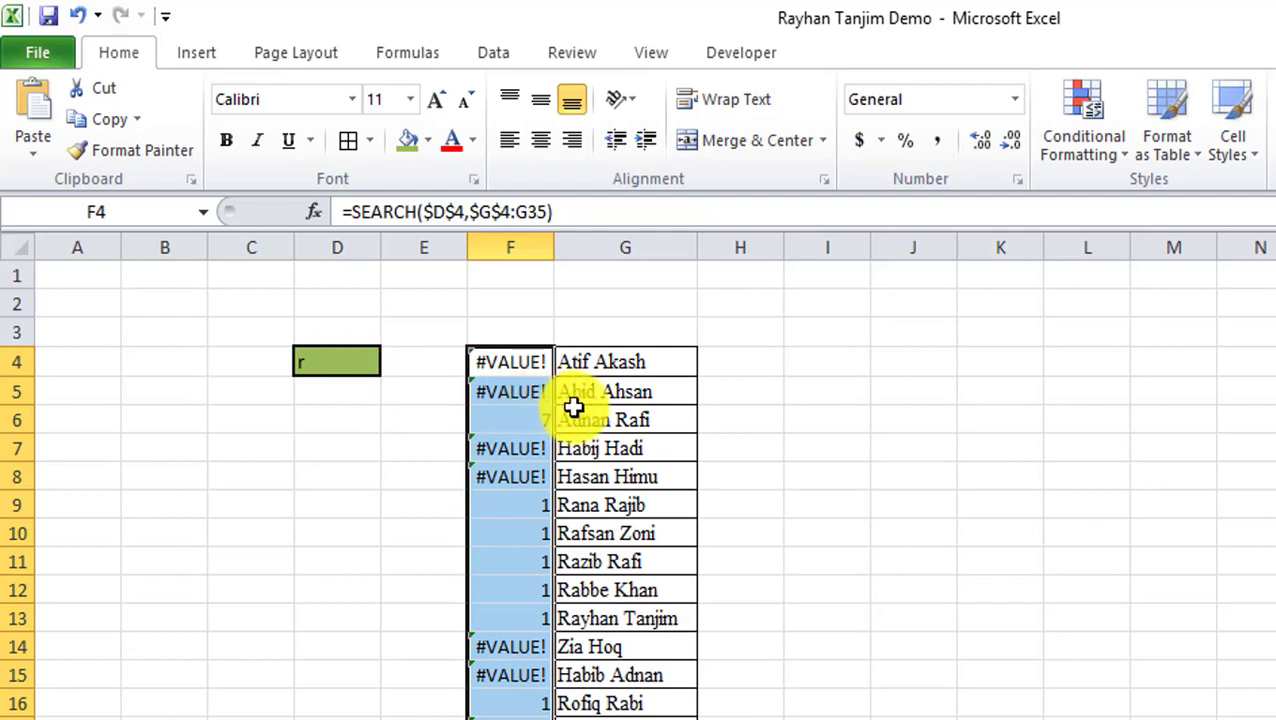
{"action": "scroll", "coordinate": [538, 520], "scroll_direction": "down", "scroll_amount": 4}
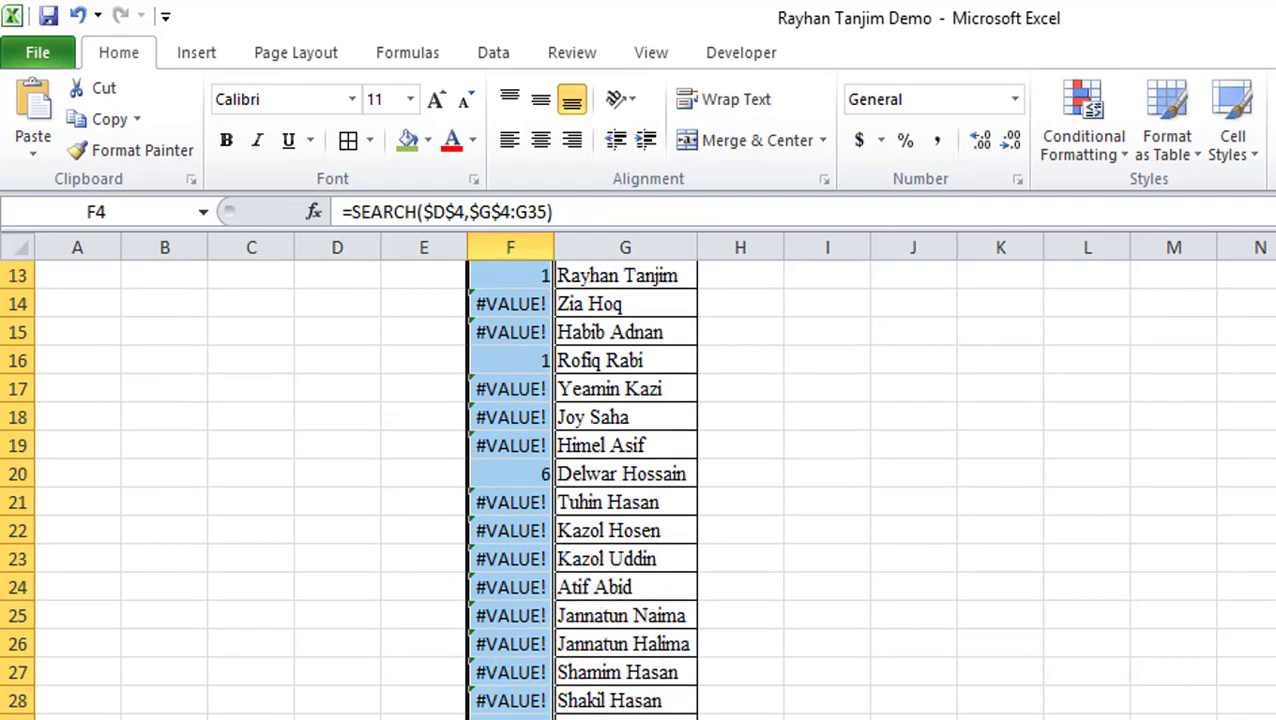
{"action": "scroll", "coordinate": [565, 703], "scroll_direction": "up", "scroll_amount": 4}
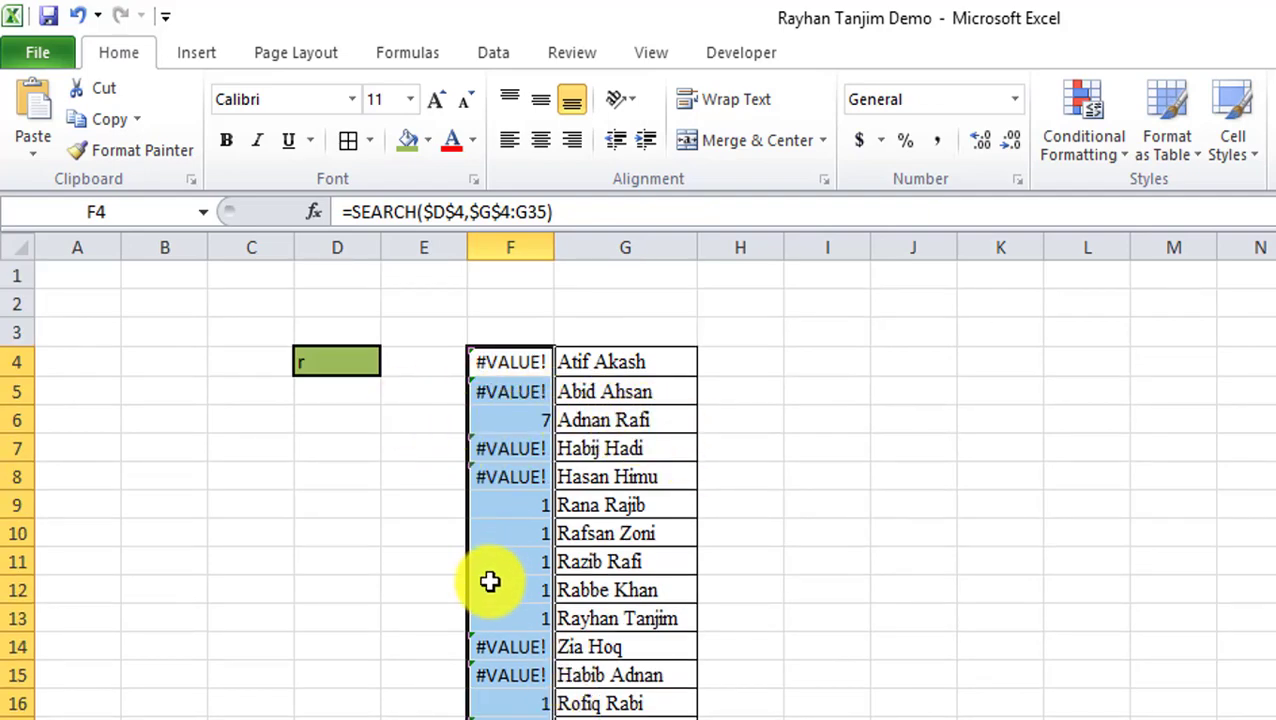
{"action": "scroll", "coordinate": [490, 578], "scroll_direction": "down", "scroll_amount": 6}
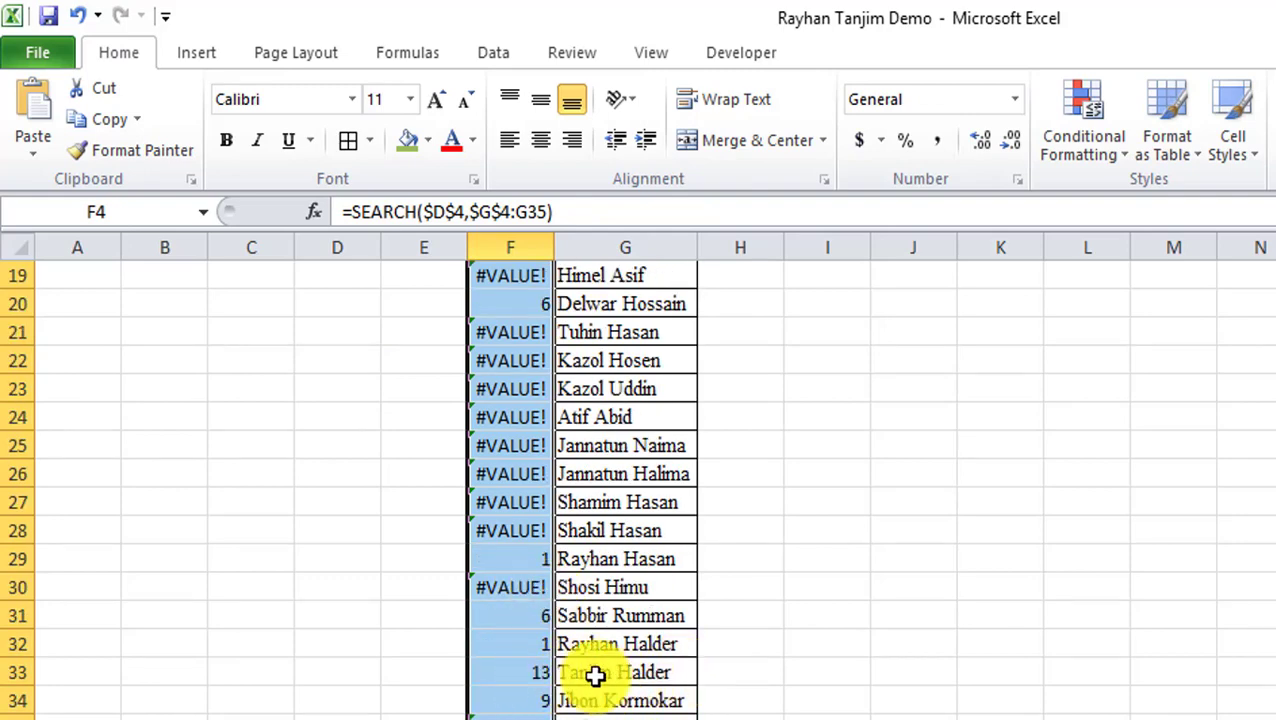
{"action": "scroll", "coordinate": [585, 652], "scroll_direction": "up", "scroll_amount": 3}
{"action": "scroll", "coordinate": [585, 652], "scroll_direction": "up", "scroll_amount": 3}
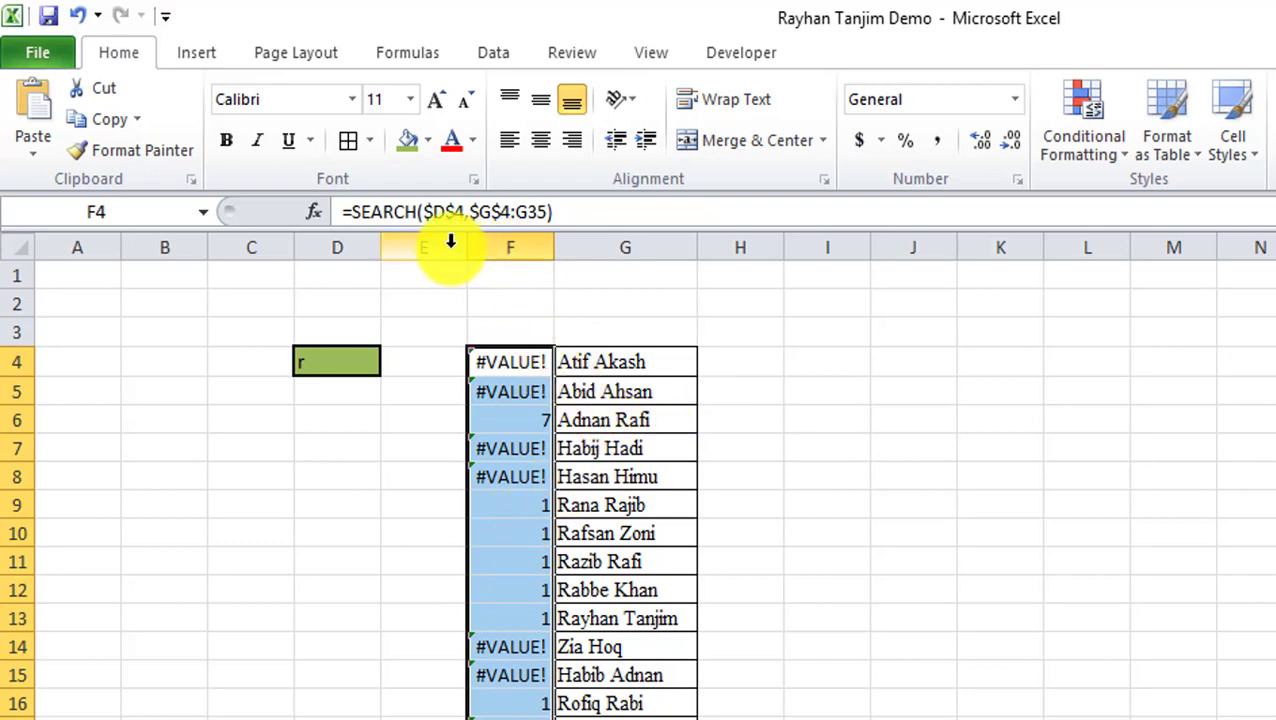
Wrap F4's SEARCH formula in ISNUMBER so it returns TRUE or FALSE.
{"action": "left_click", "coordinate": [355, 213]}
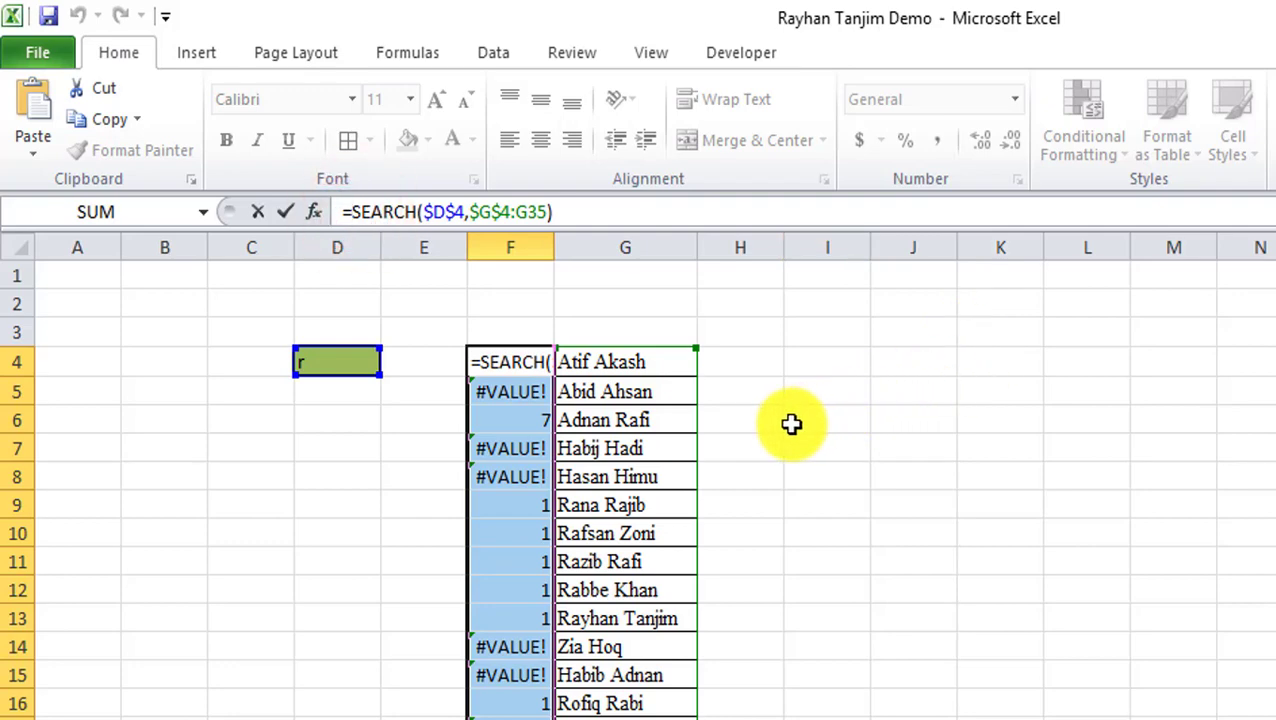
{"action": "type", "text": "isnumb"}
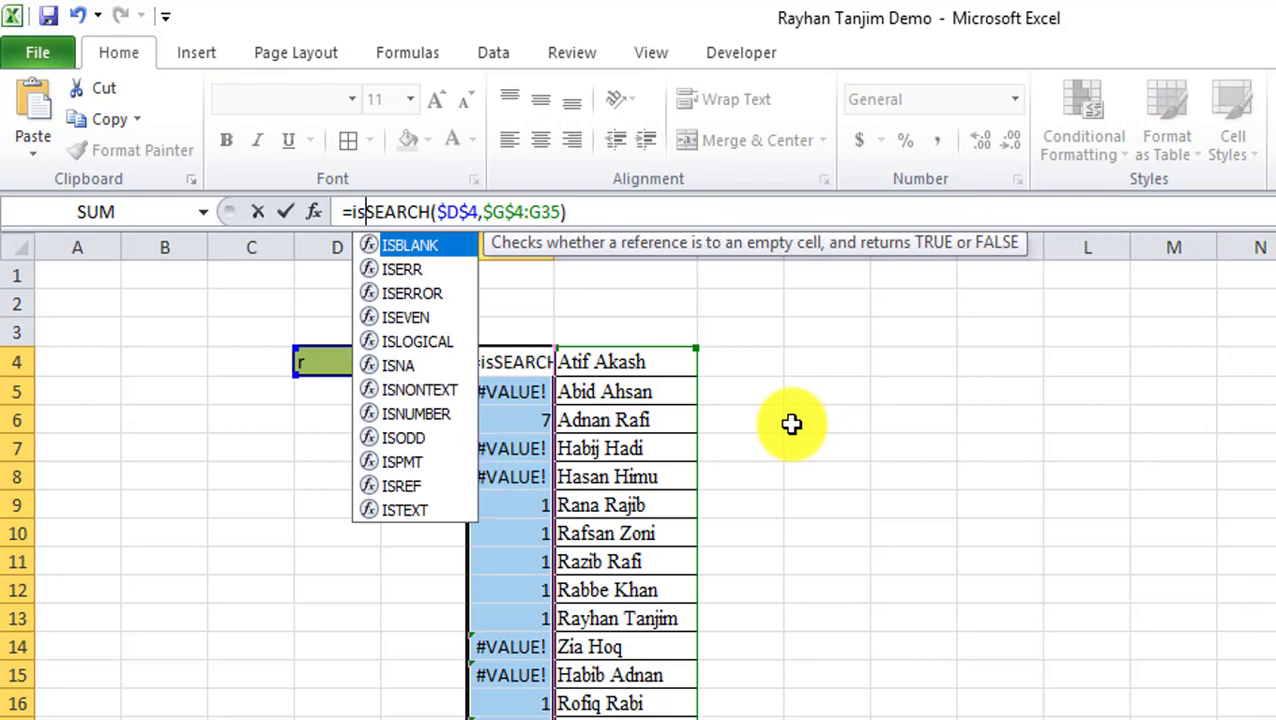
{"action": "type", "text": "er"}
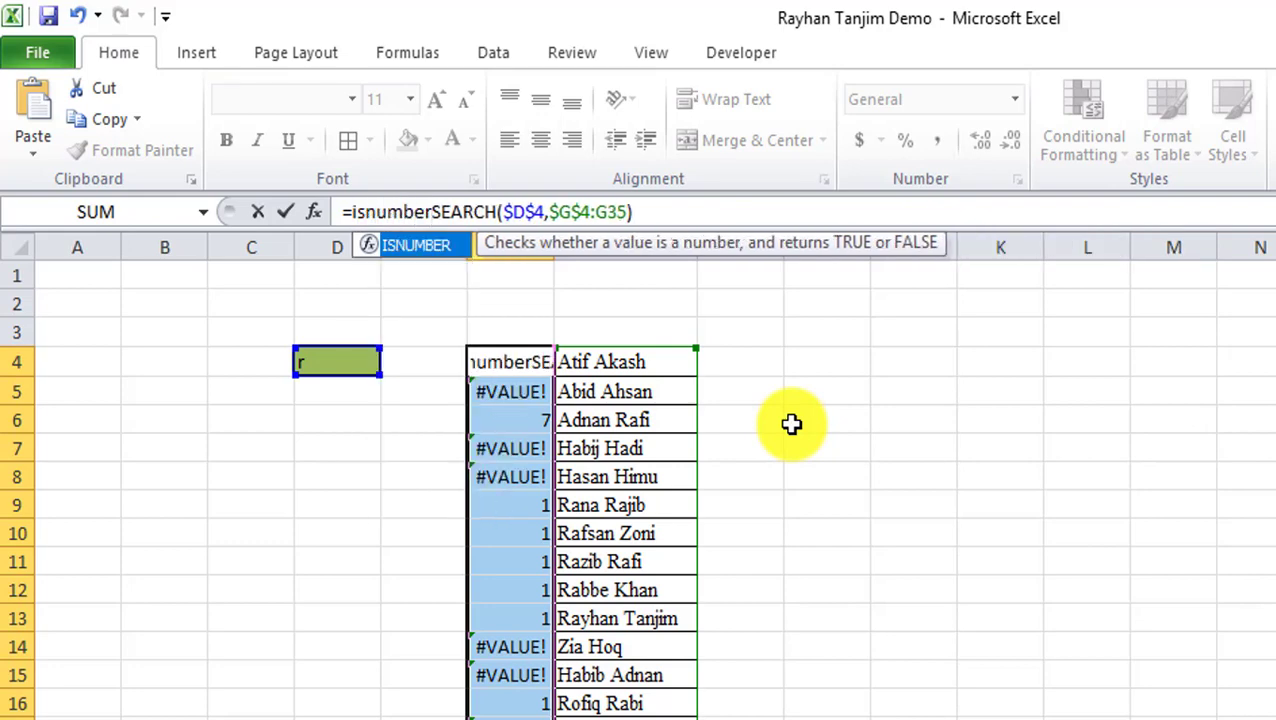
{"action": "type", "text": "("}
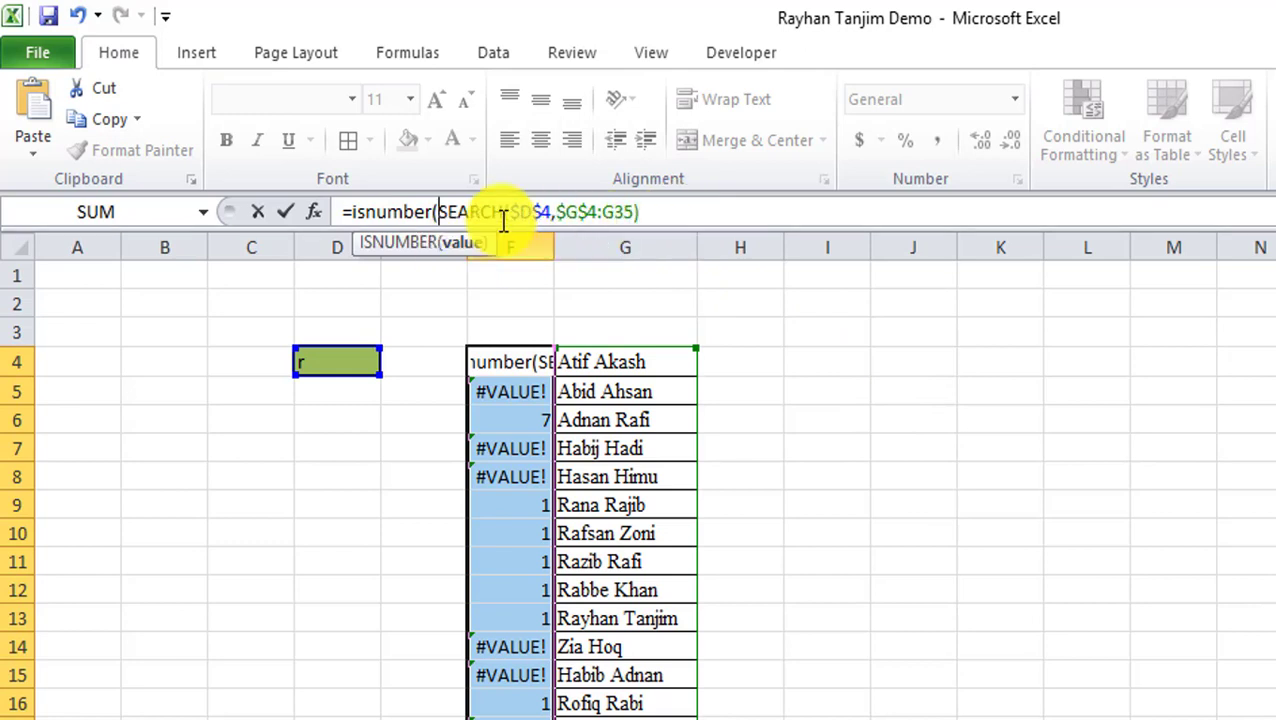
{"action": "left_click", "coordinate": [655, 211]}
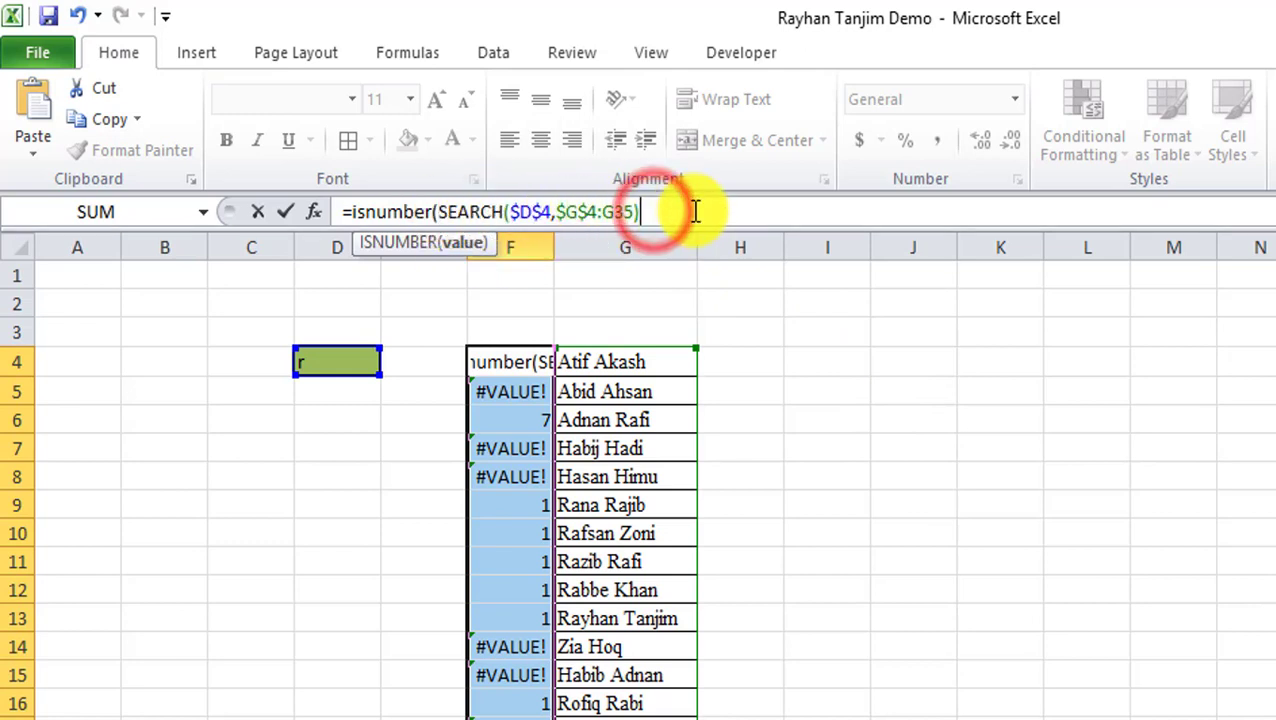
{"action": "type", "text": ")"}
{"action": "key", "text": "Return"}
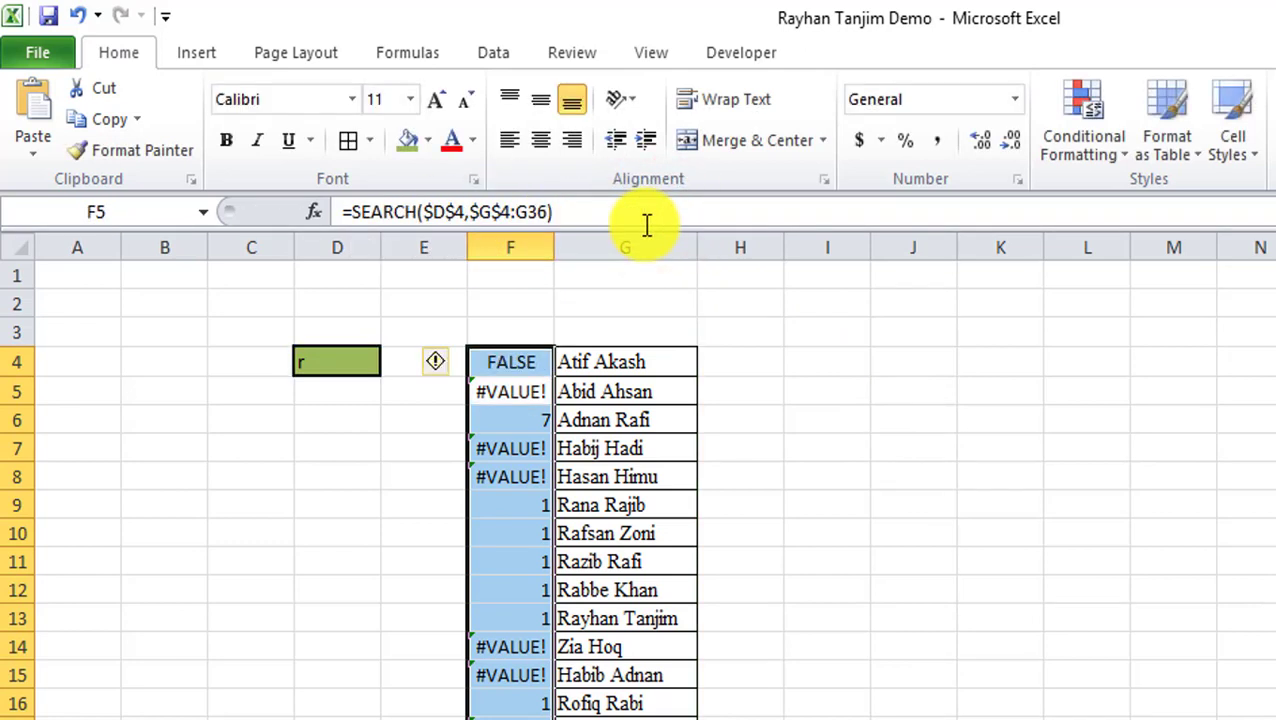
Fill the ISNUMBER formula down column F to F35, then return to D4.
{"action": "left_click", "coordinate": [523, 365]}
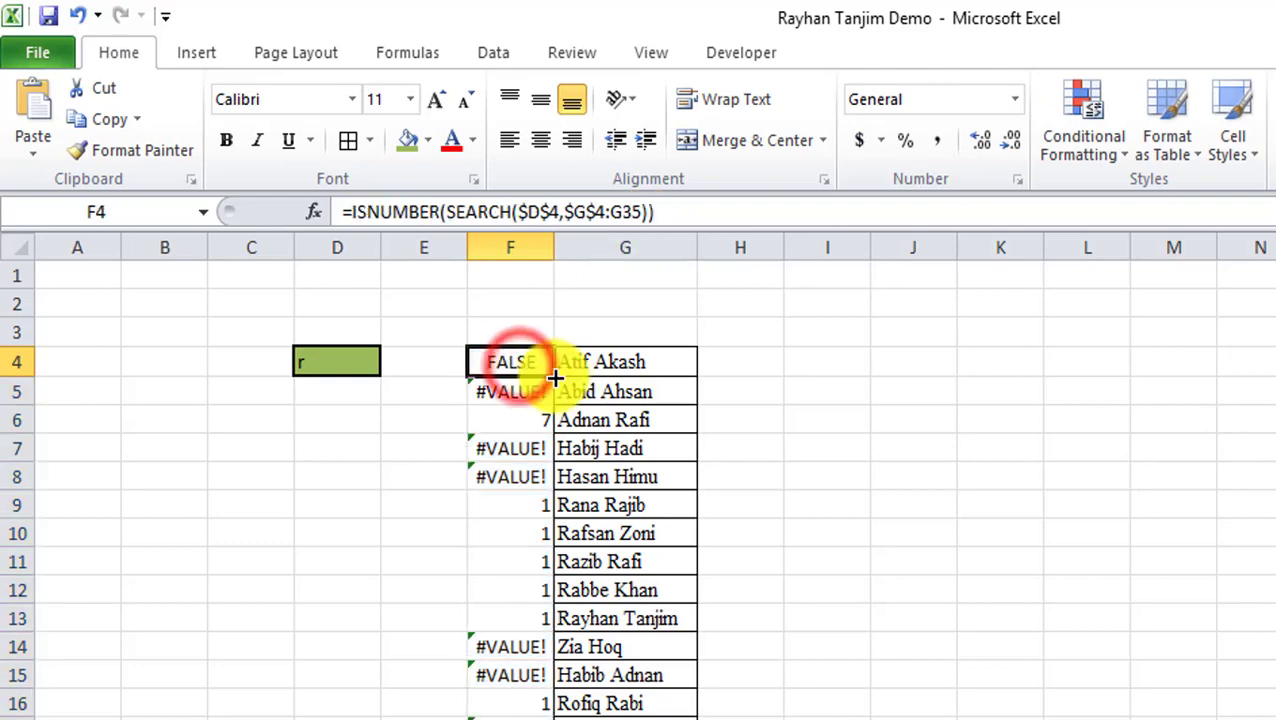
{"action": "double_click", "coordinate": [553, 375]}
{"action": "scroll", "coordinate": [737, 497], "scroll_direction": "down", "scroll_amount": 5}
{"action": "scroll", "coordinate": [726, 544], "scroll_direction": "up", "scroll_amount": 5}
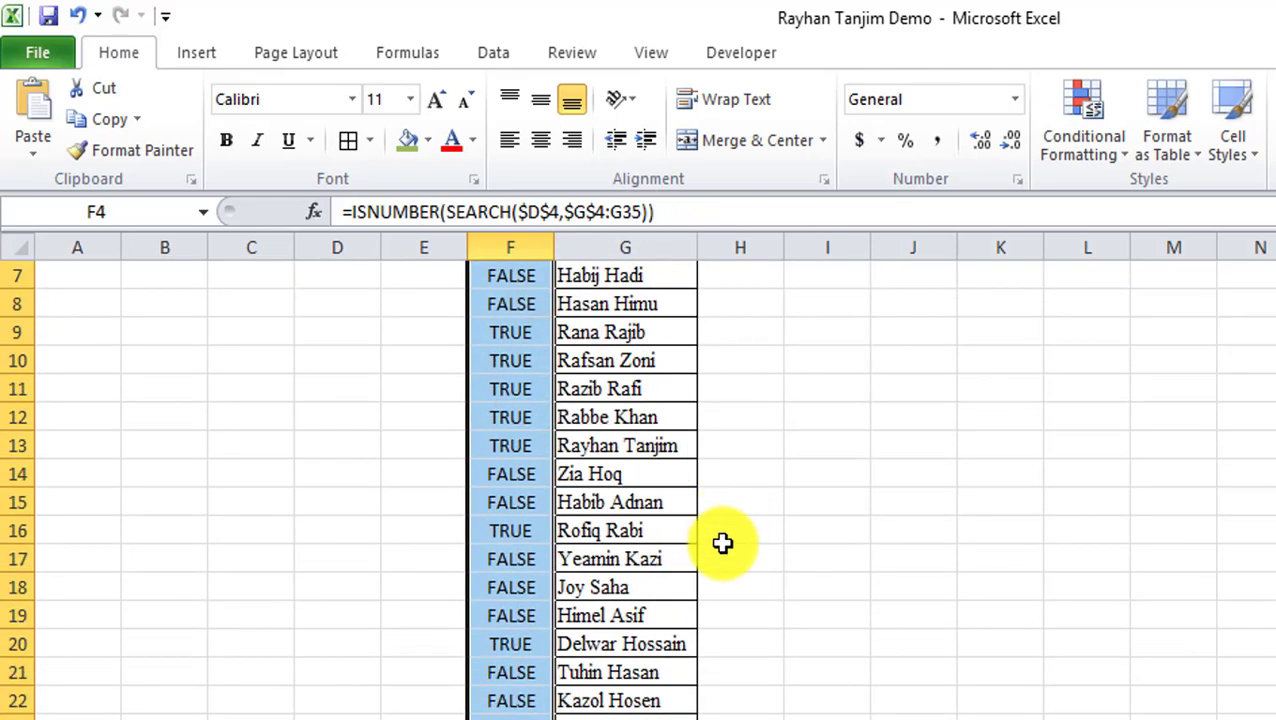
{"action": "left_click", "coordinate": [349, 361]}
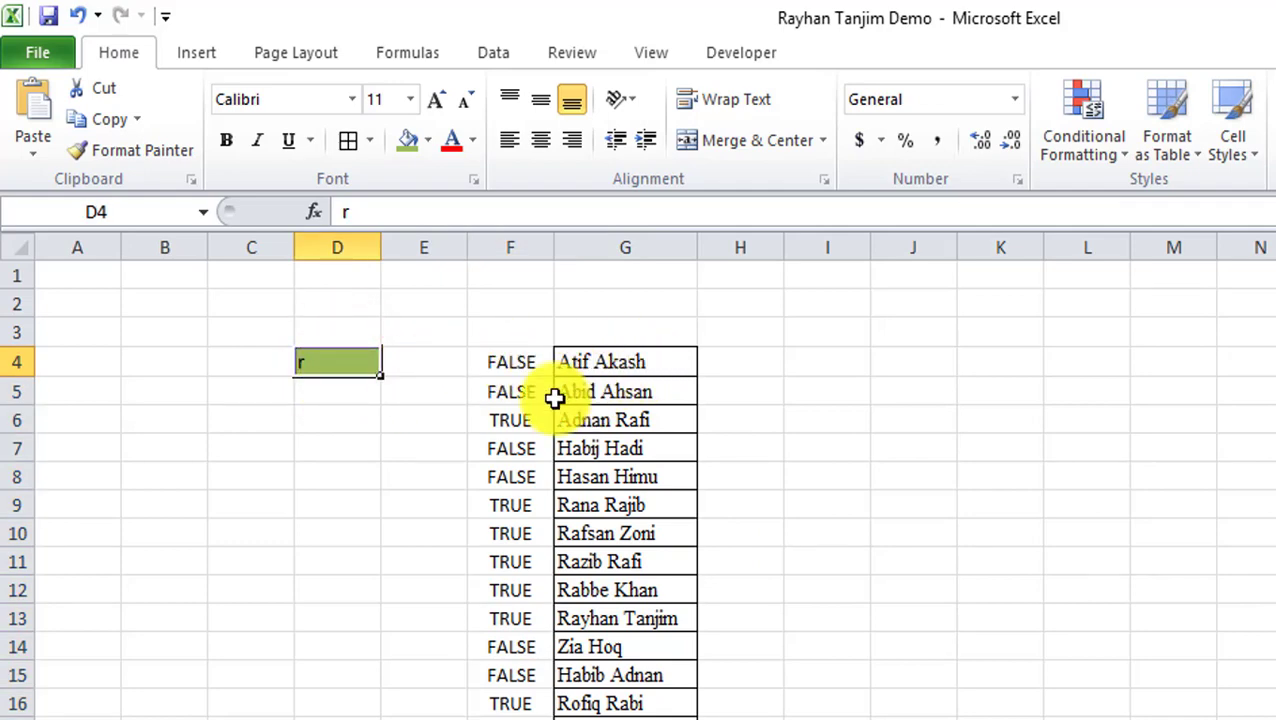
{"action": "left_click_drag", "start_coordinate": [513, 422], "coordinate": [638, 421]}
{"action": "scroll", "coordinate": [522, 502], "scroll_direction": "down", "scroll_amount": 2}
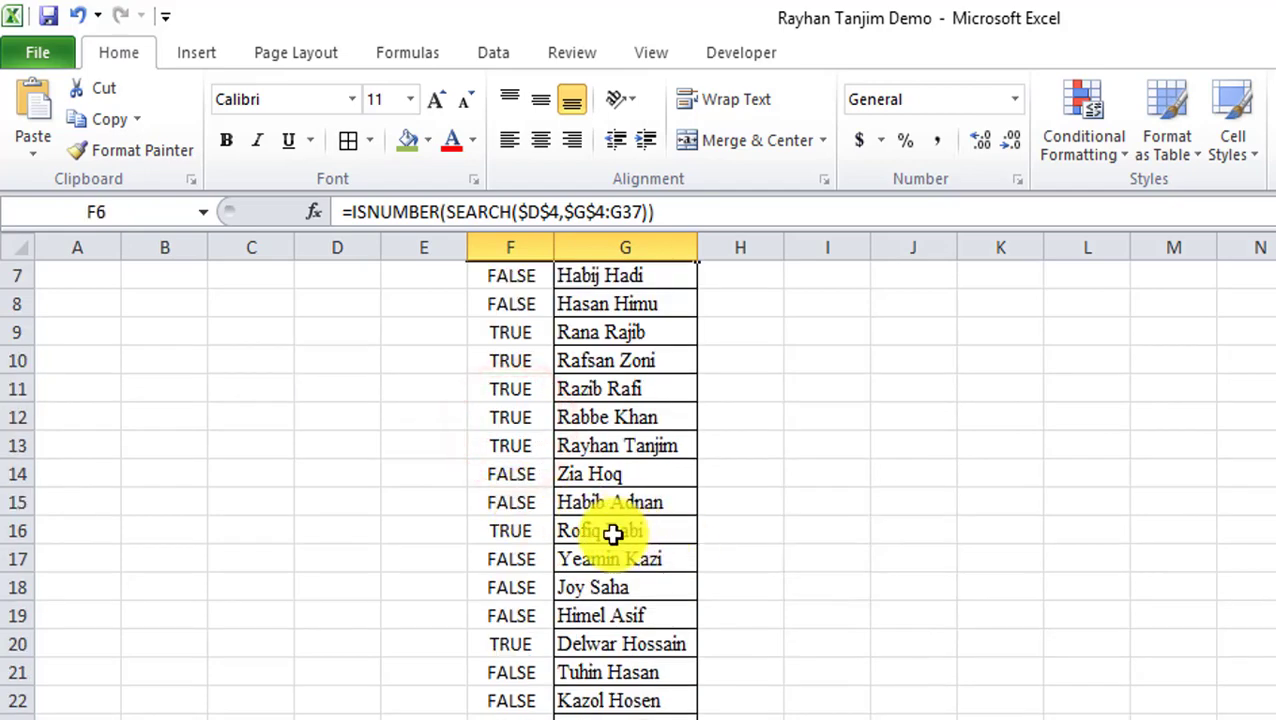
{"action": "left_click_drag", "start_coordinate": [538, 652], "coordinate": [637, 652]}
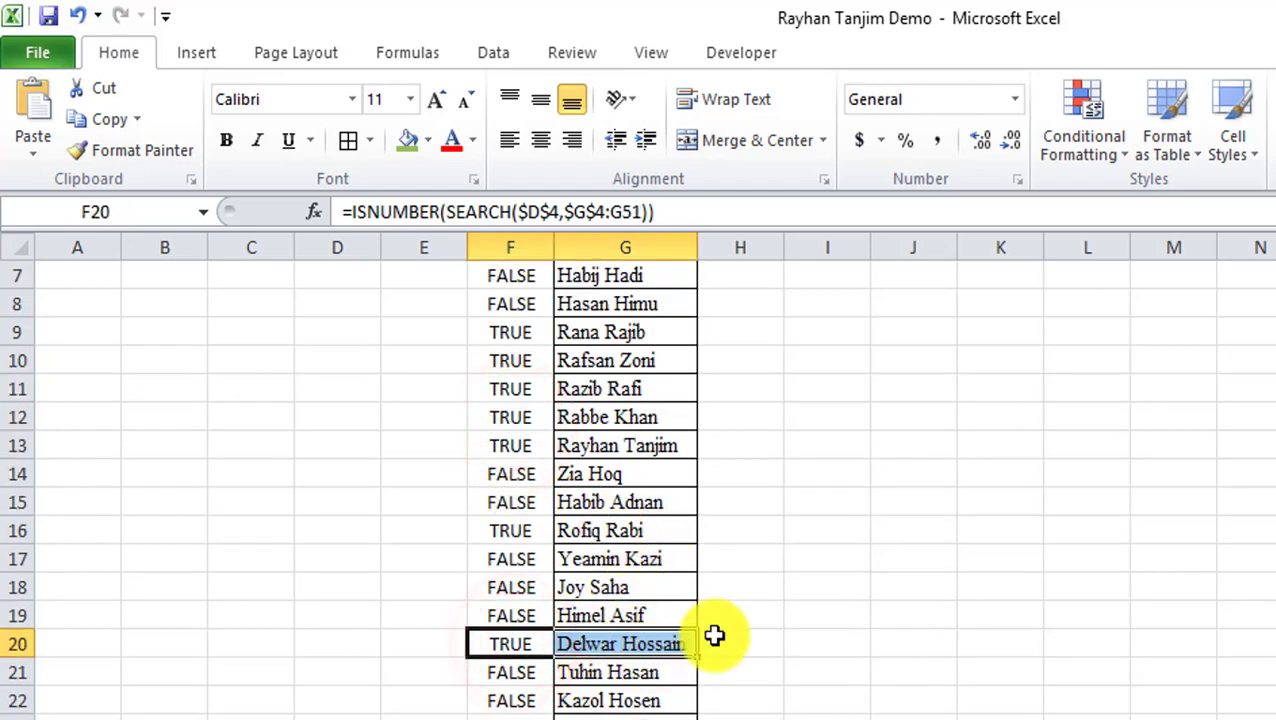
{"action": "left_click_drag", "start_coordinate": [515, 588], "coordinate": [640, 592]}
{"action": "scroll", "coordinate": [647, 616], "scroll_direction": "up", "scroll_amount": 2}
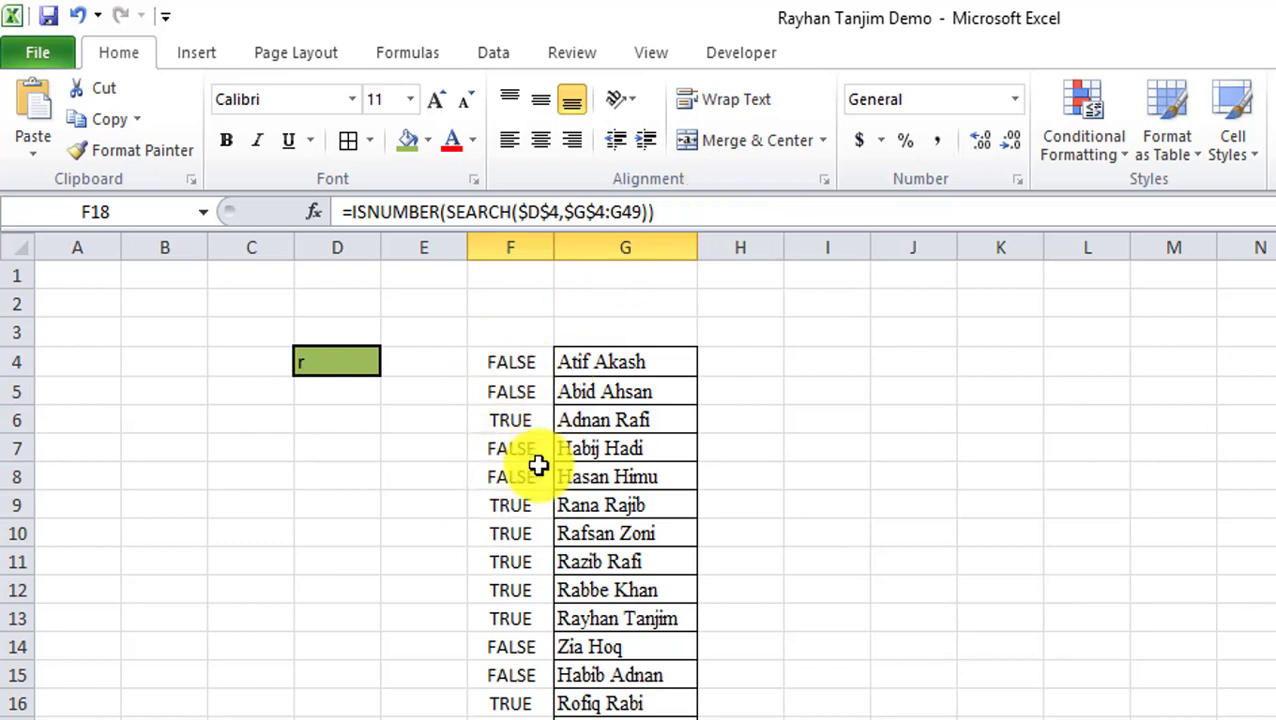
{"action": "left_click", "coordinate": [516, 363]}
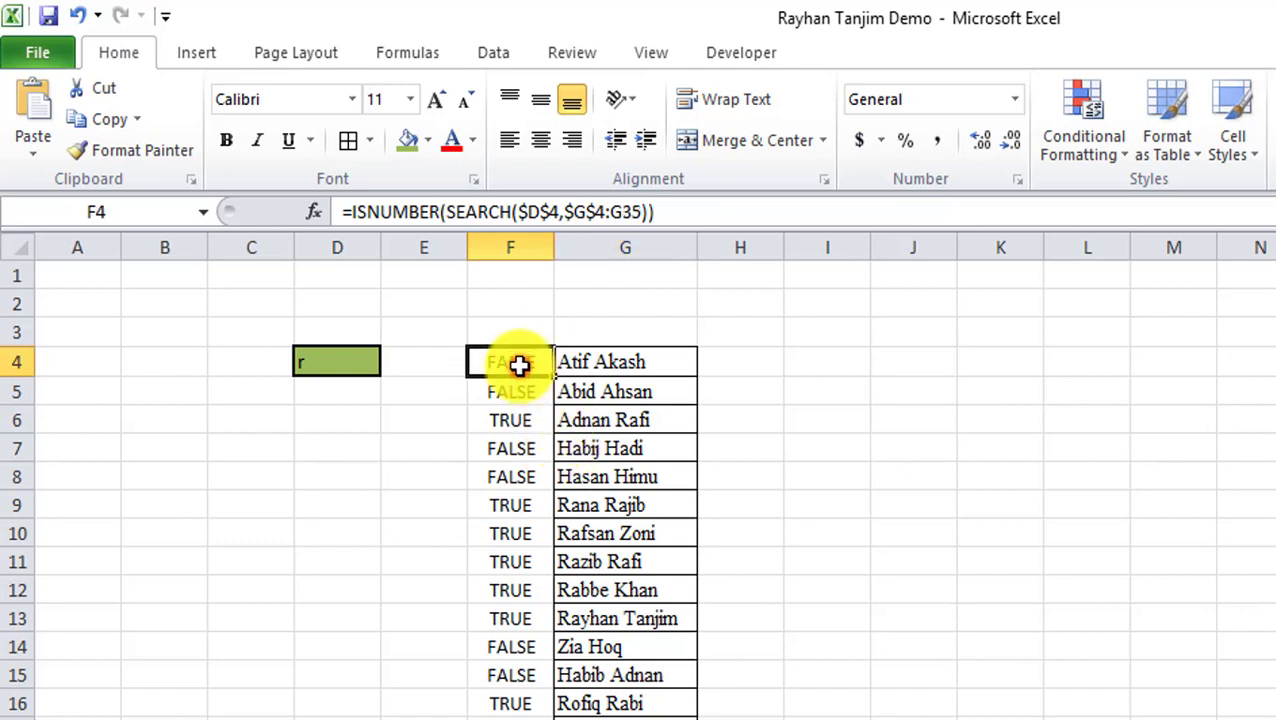
Rewrite F4 as IF(ISNUMBER(SEARCH(...)),1,0) to return 1 or 0.
{"action": "left_click", "coordinate": [350, 216]}
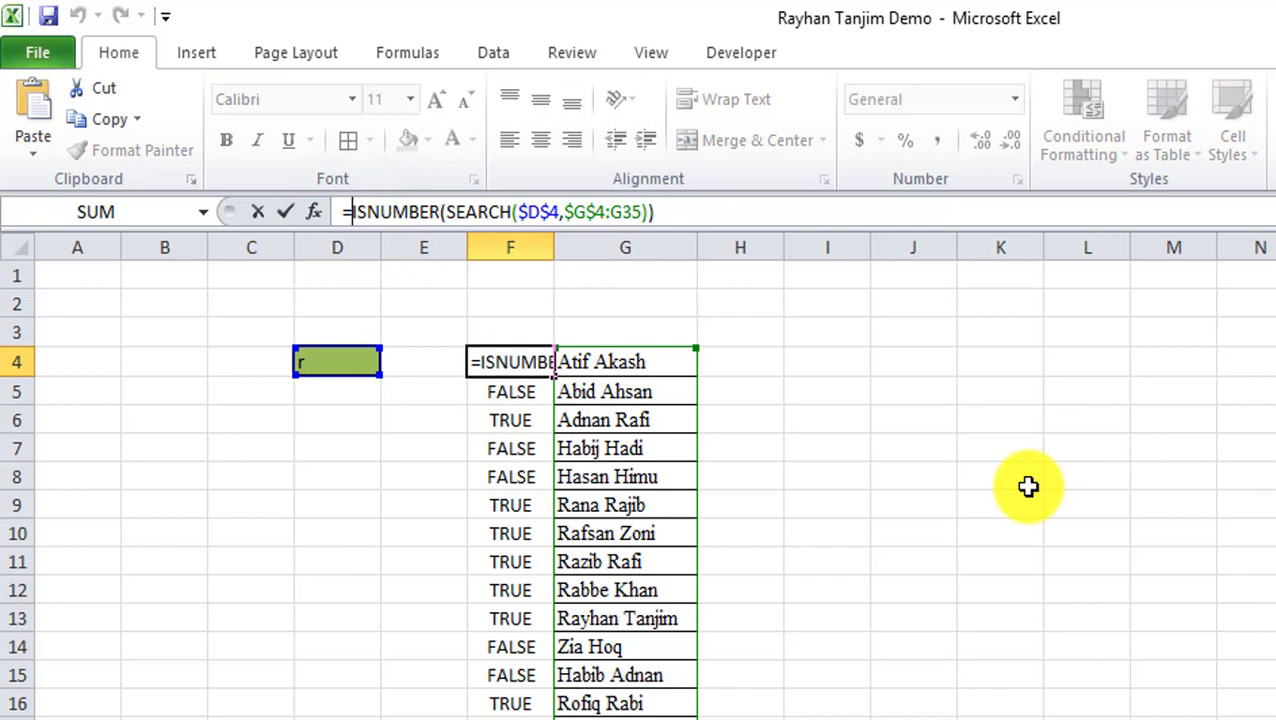
{"action": "type", "text": "if"}
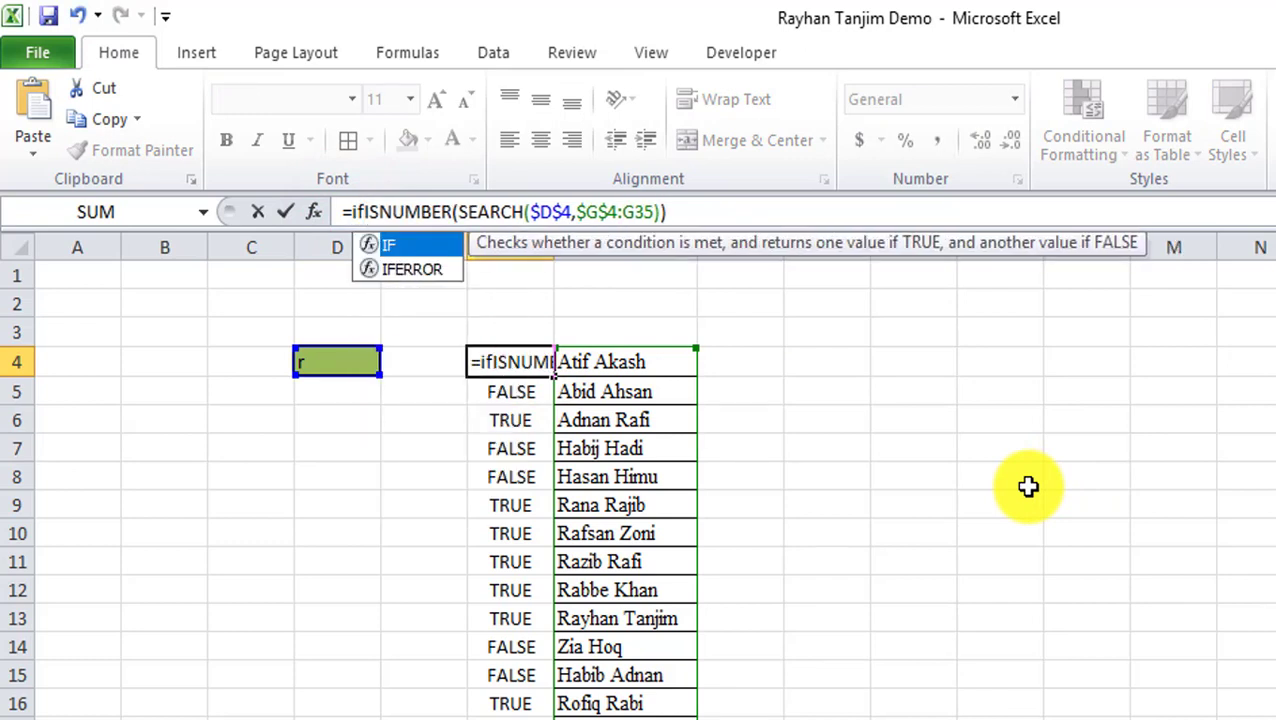
{"action": "type", "text": "("}
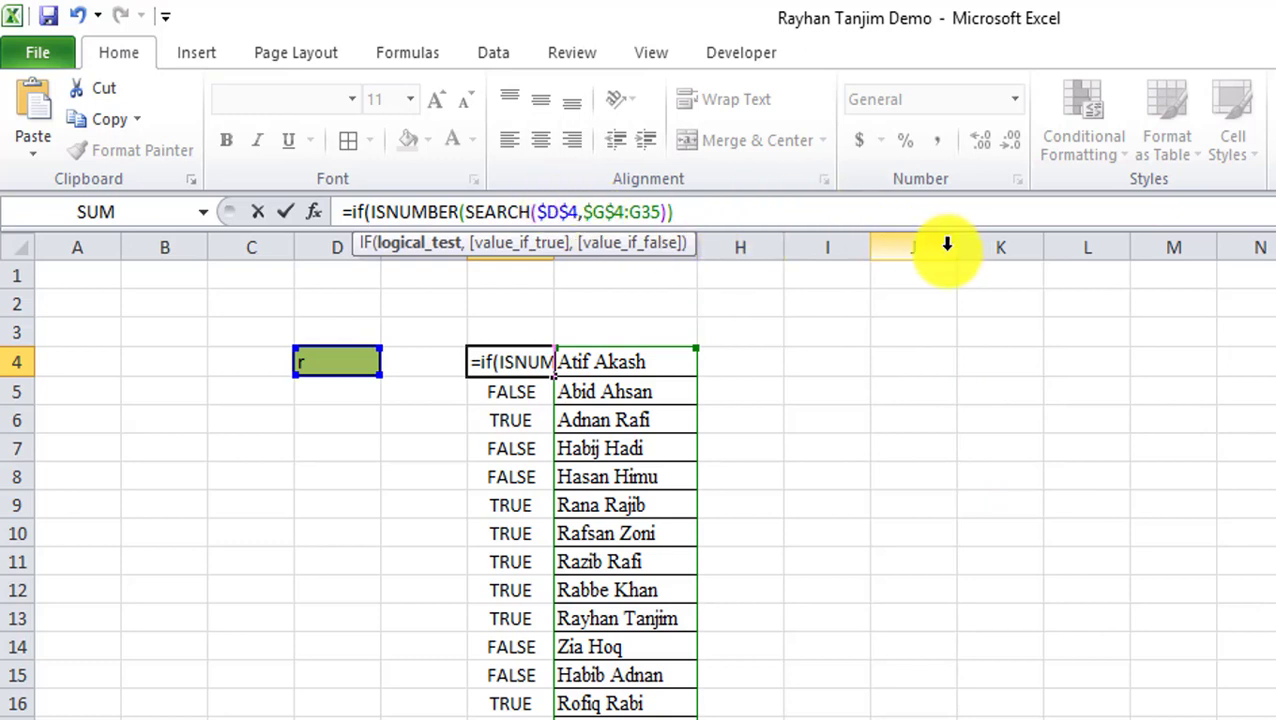
{"action": "key", "text": "Right"}
{"action": "key", "text": "Right"}
{"action": "key", "text": "Right"}
{"action": "key", "text": "Right"}
{"action": "key", "text": "Right"}
{"action": "key", "text": "Right"}
{"action": "key", "text": "Right"}
{"action": "key", "text": "Right"}
{"action": "key", "text": "Right"}
{"action": "key", "text": "Right"}
{"action": "key", "text": "Right"}
{"action": "key", "text": "Right"}
{"action": "key", "text": "Right"}
{"action": "key", "text": "Right"}
{"action": "key", "text": "Right"}
{"action": "key", "text": "Right"}
{"action": "key", "text": "Right"}
{"action": "key", "text": "Right"}
{"action": "key", "text": "Right"}
{"action": "key", "text": "Right"}
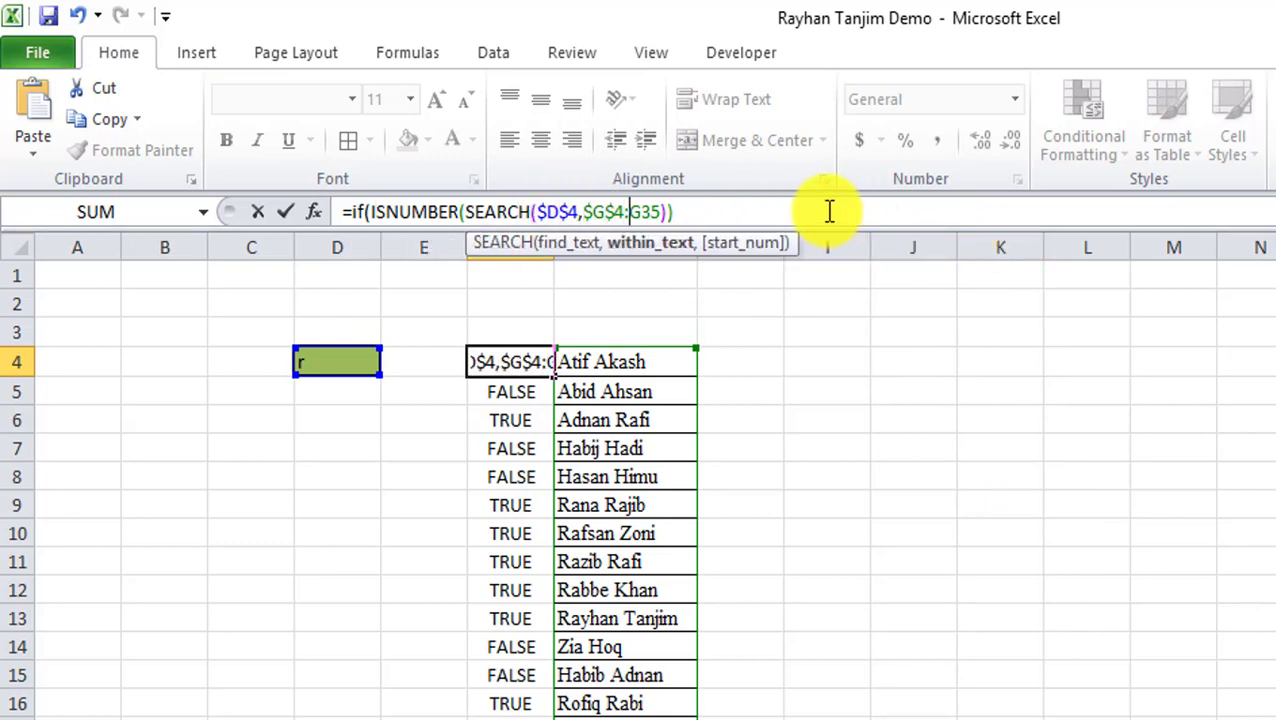
{"action": "left_click", "coordinate": [727, 213]}
{"action": "type", "text": ","}
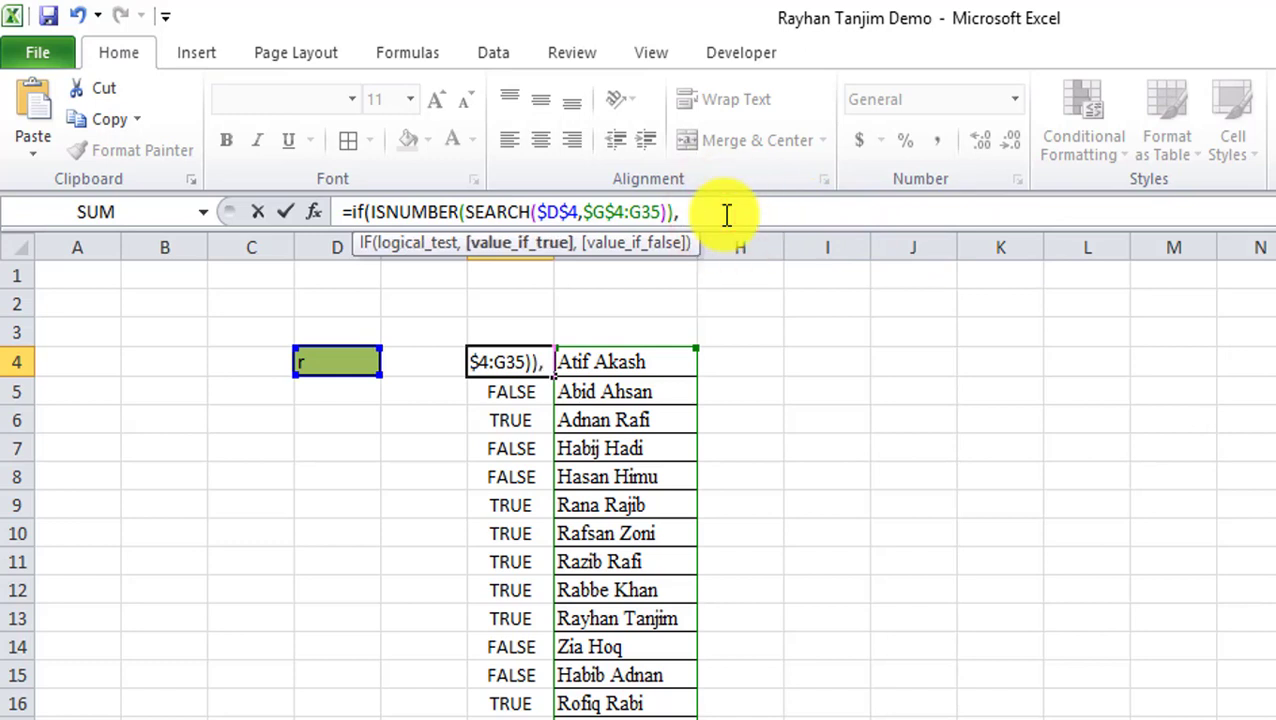
{"action": "type", "text": "1,0"}
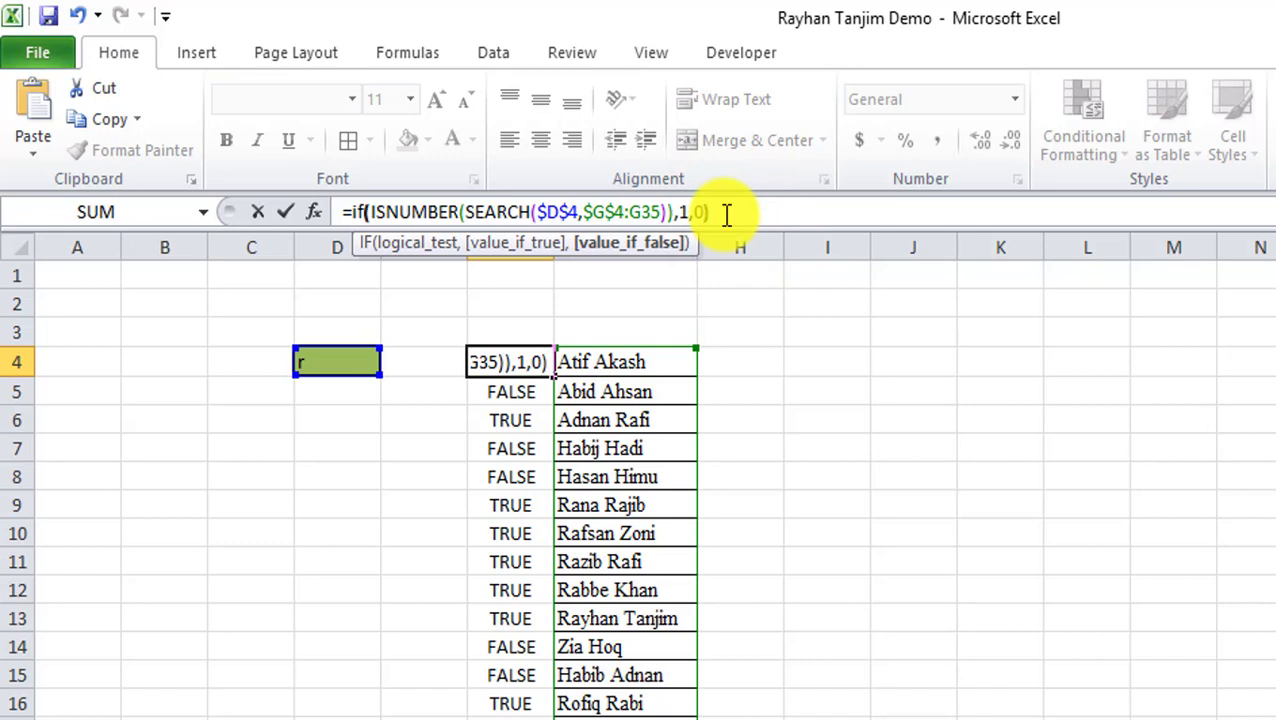
{"action": "key", "text": "Return"}
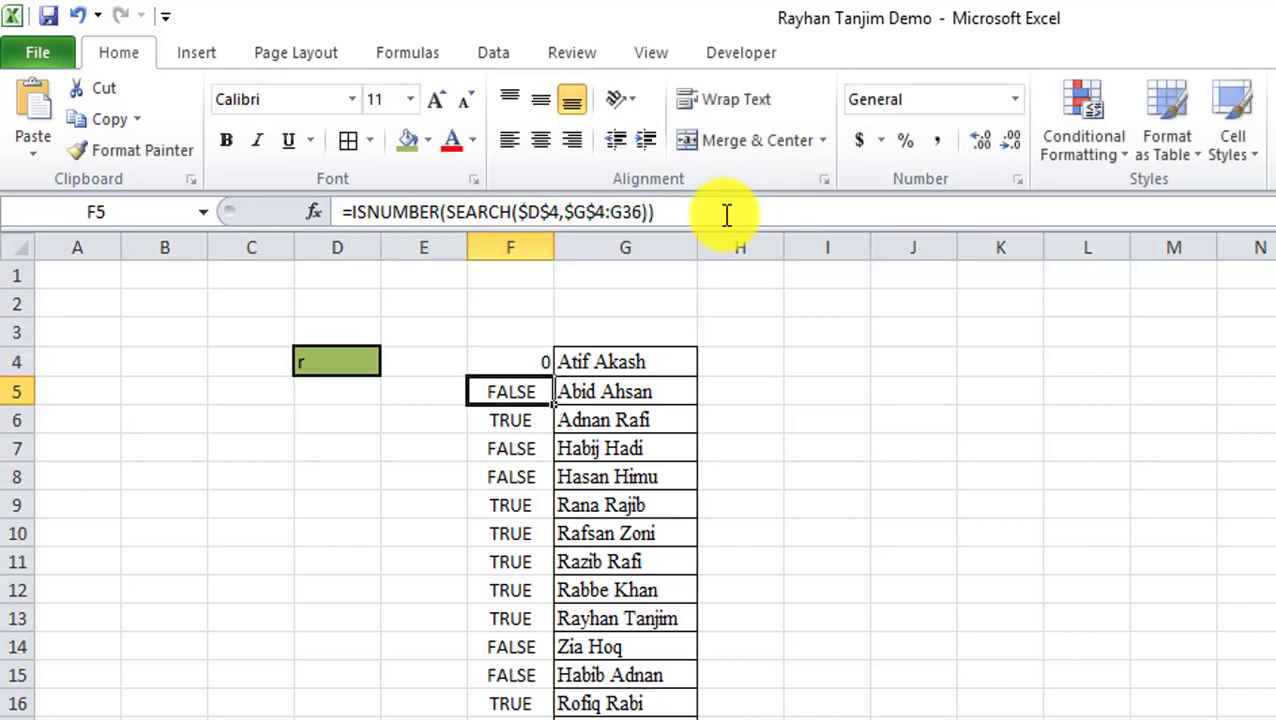
Copy the IF formula from F4 down column F for every name.
{"action": "left_click", "coordinate": [542, 366]}
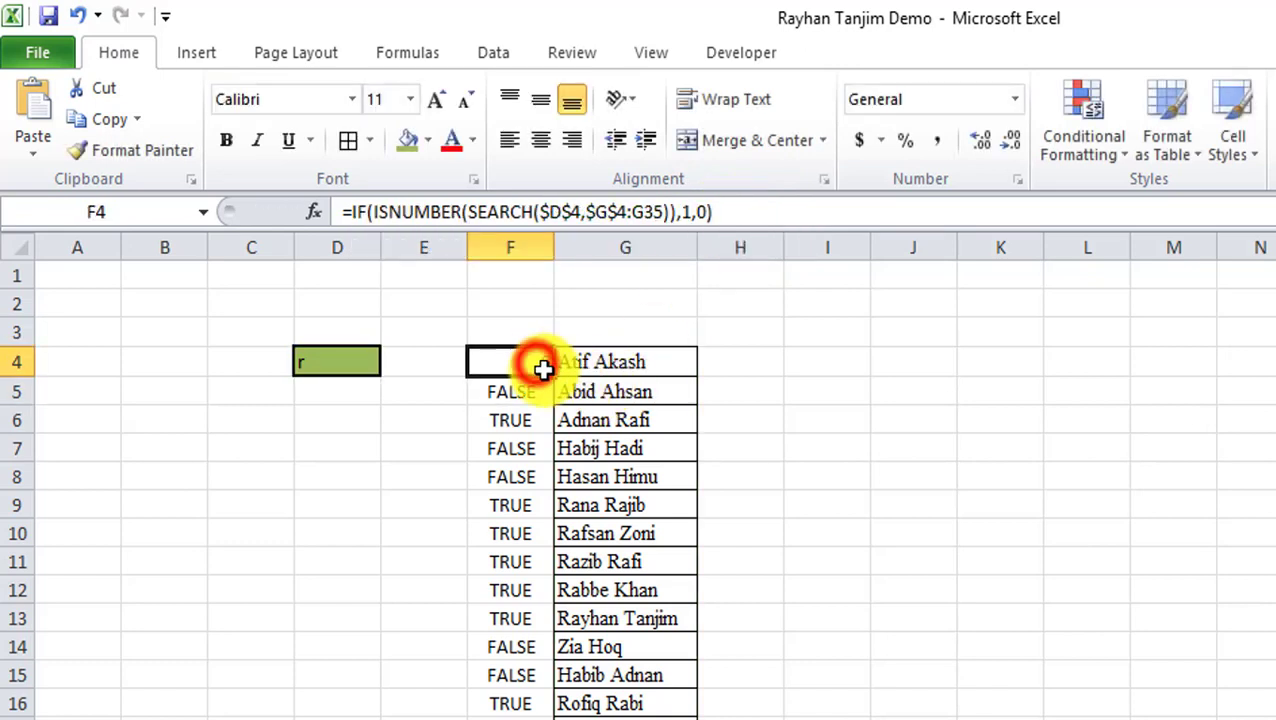
{"action": "double_click", "coordinate": [552, 375]}
{"action": "scroll", "coordinate": [613, 538], "scroll_direction": "down", "scroll_amount": 4}
{"action": "scroll", "coordinate": [613, 538], "scroll_direction": "down", "scroll_amount": 2}
{"action": "scroll", "coordinate": [641, 583], "scroll_direction": "up", "scroll_amount": 6}
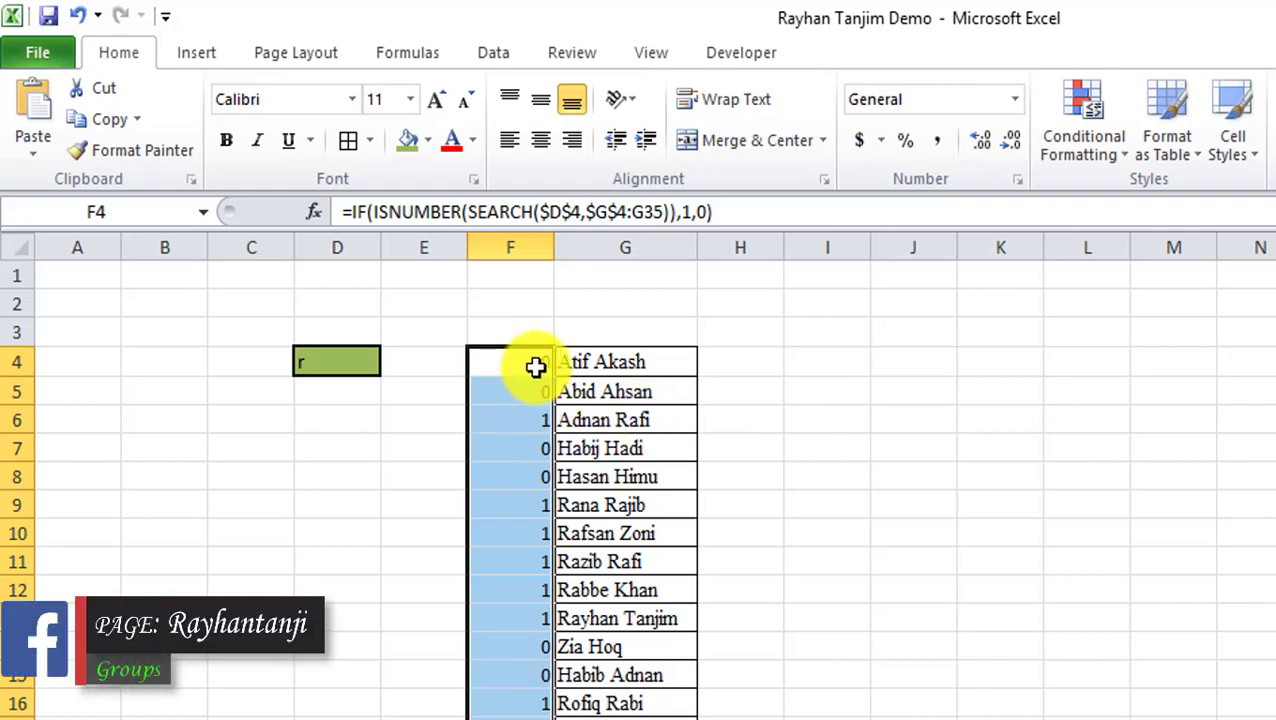
Replace D4's search text with j and check the 1/0 flags and F4's formula.
{"action": "left_click", "coordinate": [335, 364]}
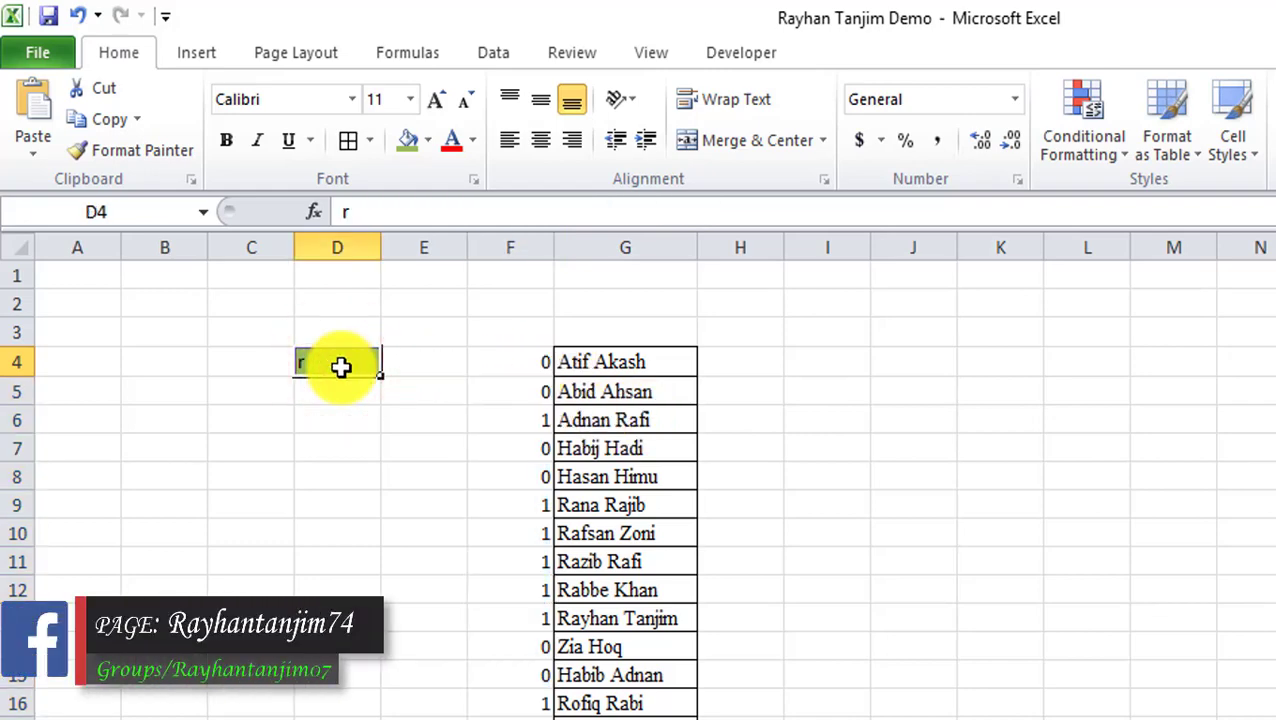
{"action": "type", "text": "j"}
{"action": "key", "text": "Return"}
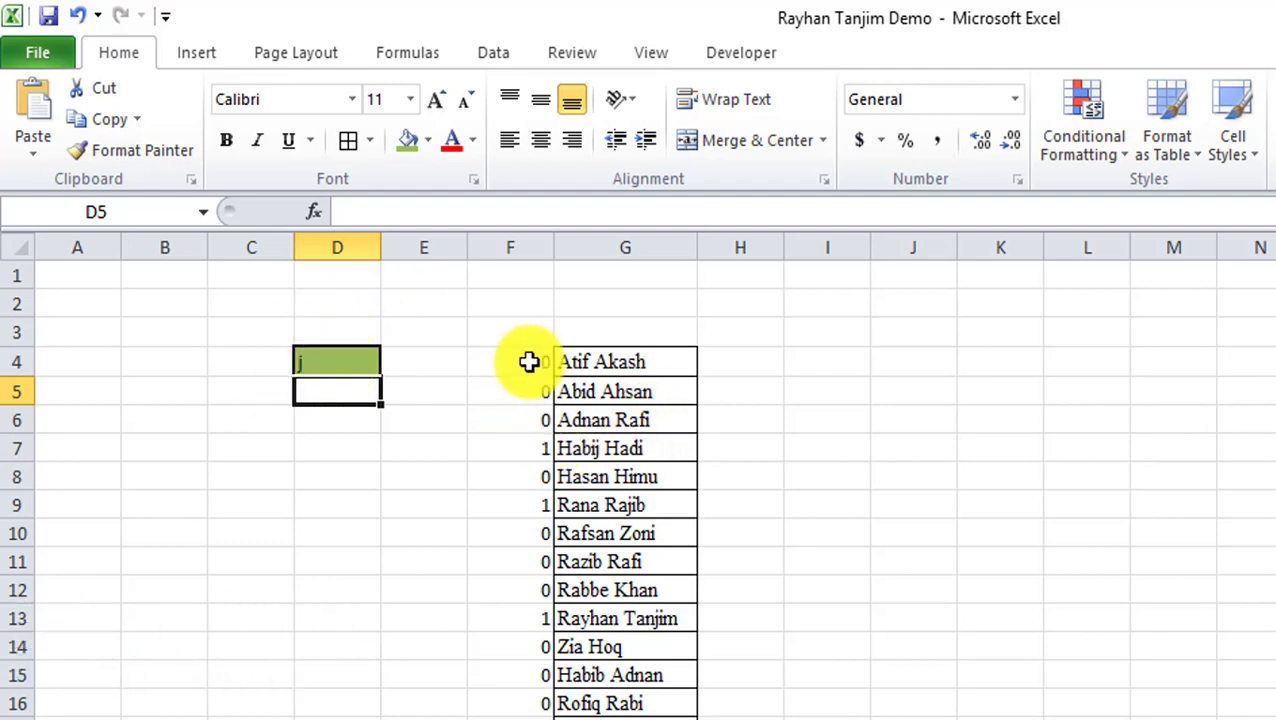
{"action": "scroll", "coordinate": [590, 670], "scroll_direction": "down", "scroll_amount": 7}
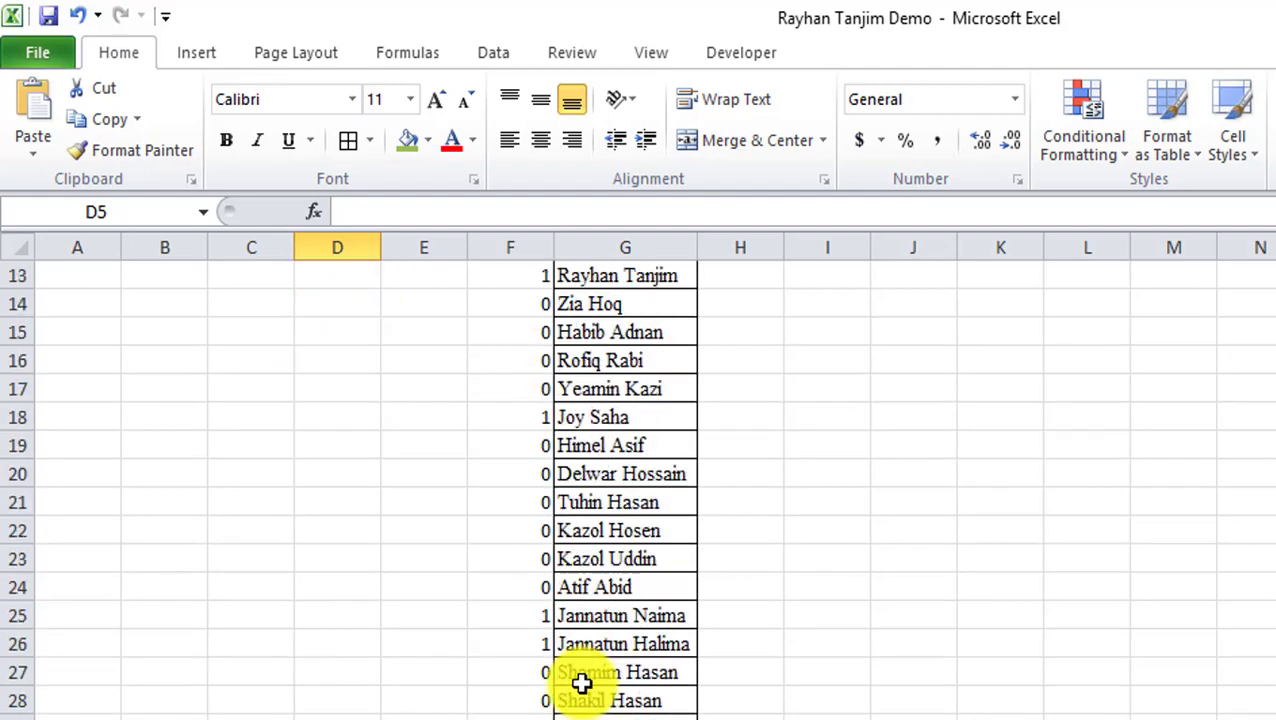
{"action": "scroll", "coordinate": [530, 706], "scroll_direction": "up", "scroll_amount": 6}
{"action": "scroll", "coordinate": [535, 712], "scroll_direction": "up", "scroll_amount": 1}
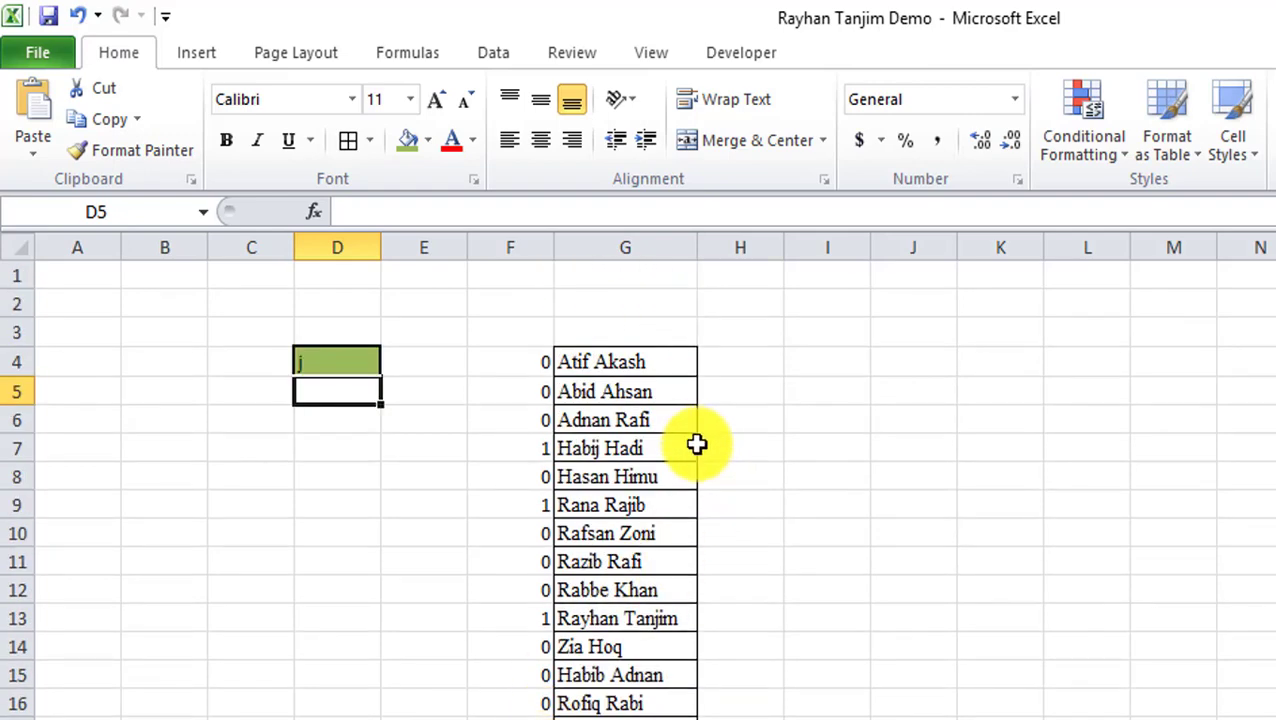
{"action": "left_click", "coordinate": [541, 360]}
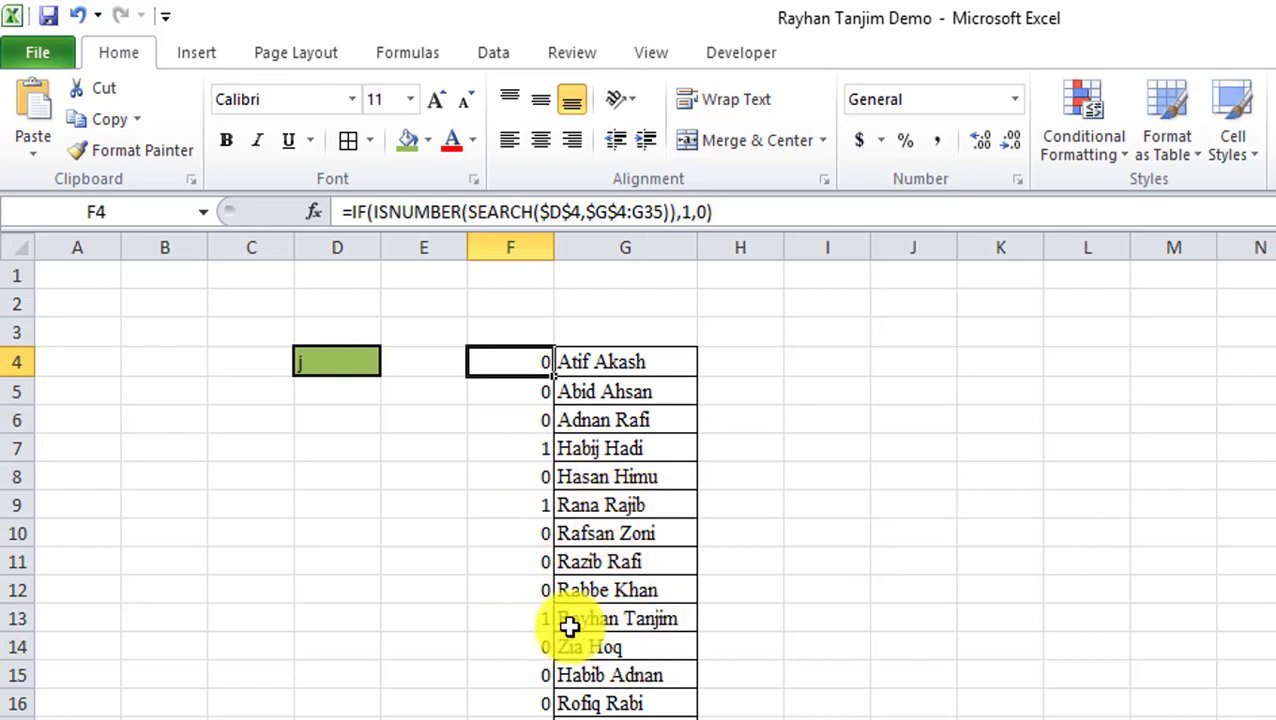
{"action": "scroll", "coordinate": [558, 615], "scroll_direction": "down", "scroll_amount": 1}
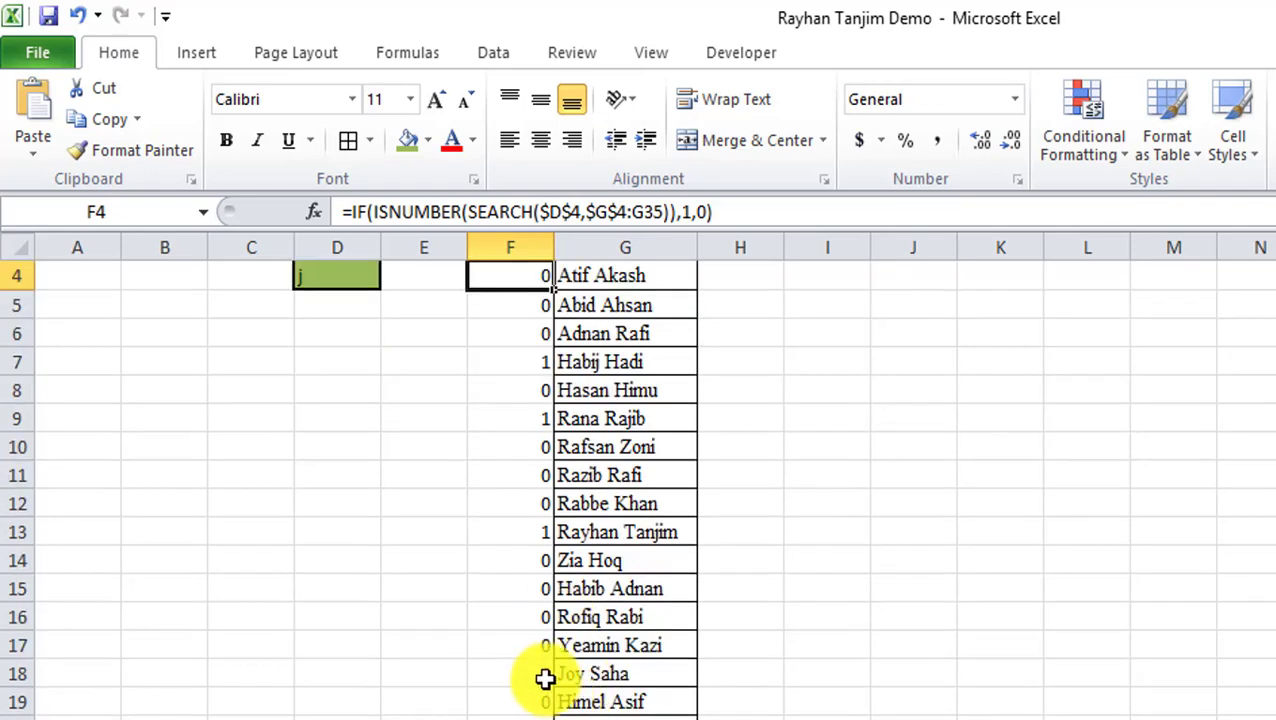
{"action": "scroll", "coordinate": [550, 675], "scroll_direction": "down", "scroll_amount": 2}
{"action": "scroll", "coordinate": [680, 690], "scroll_direction": "up", "scroll_amount": 3}
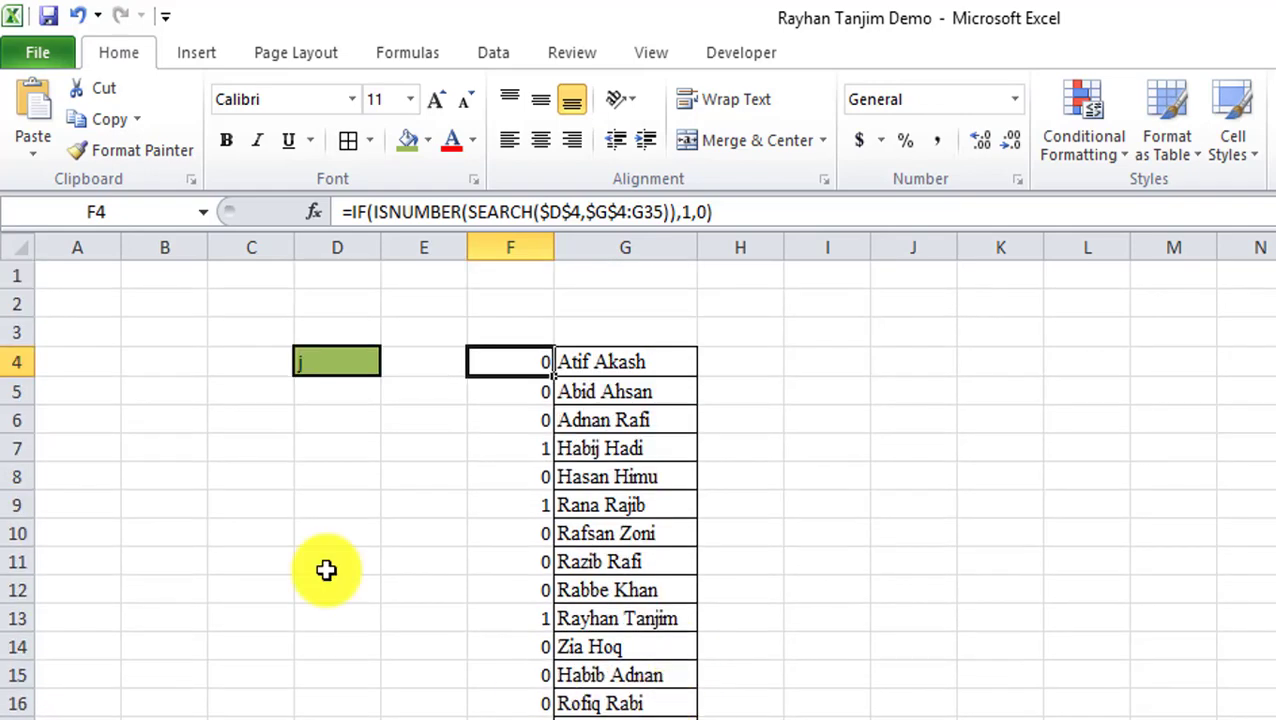
Replace the match value 1 in F4's IF formula with MAX($F$3:F3)+1.
{"action": "double_click", "coordinate": [688, 211]}
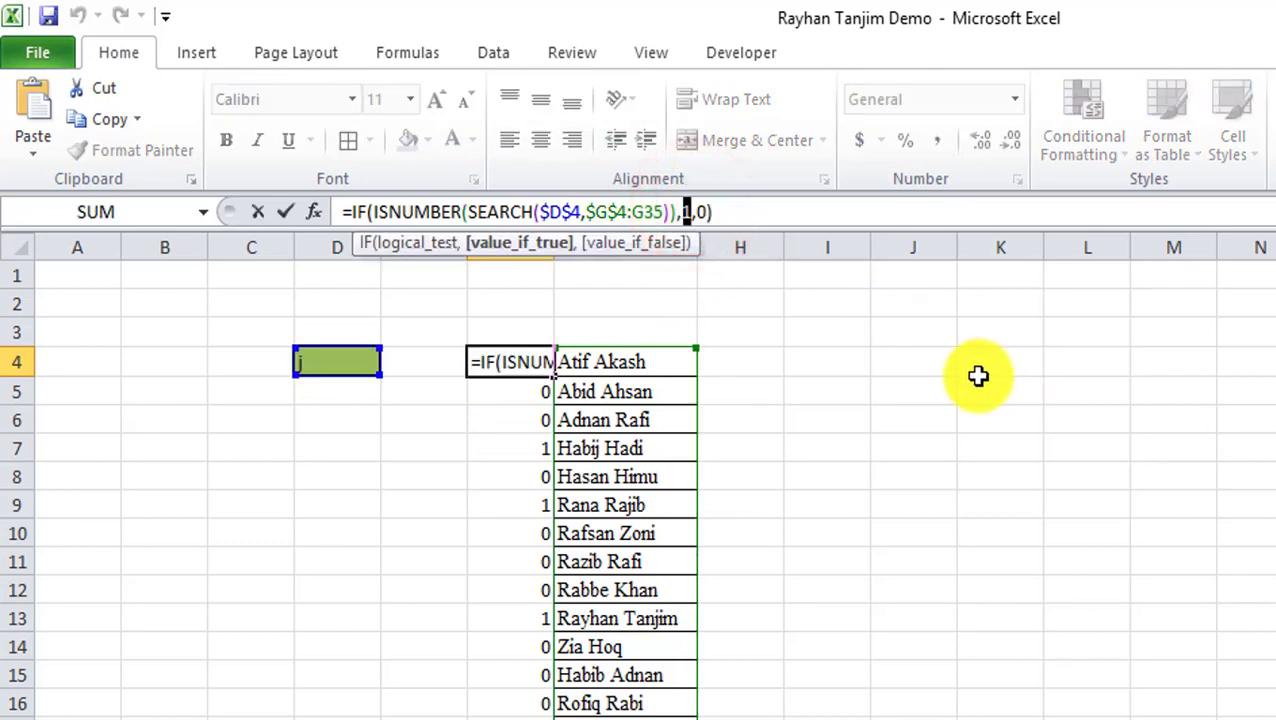
{"action": "key", "text": "Delete"}
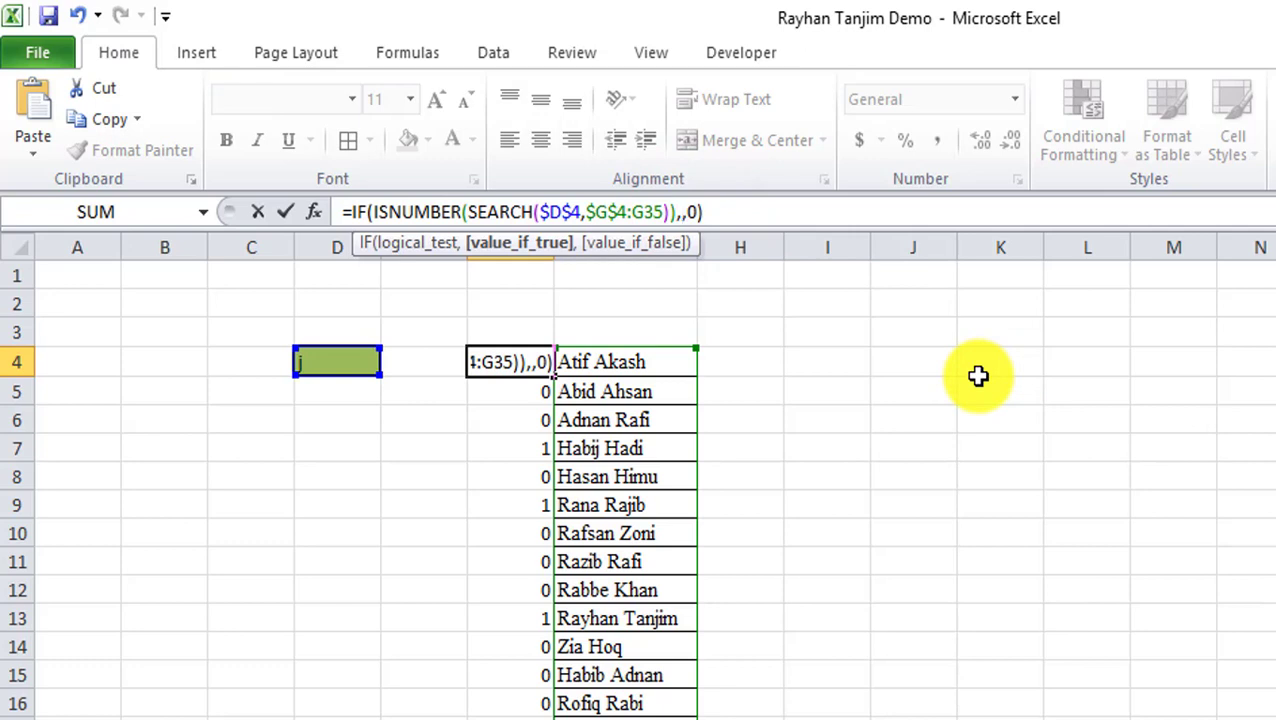
{"action": "type", "text": "max"}
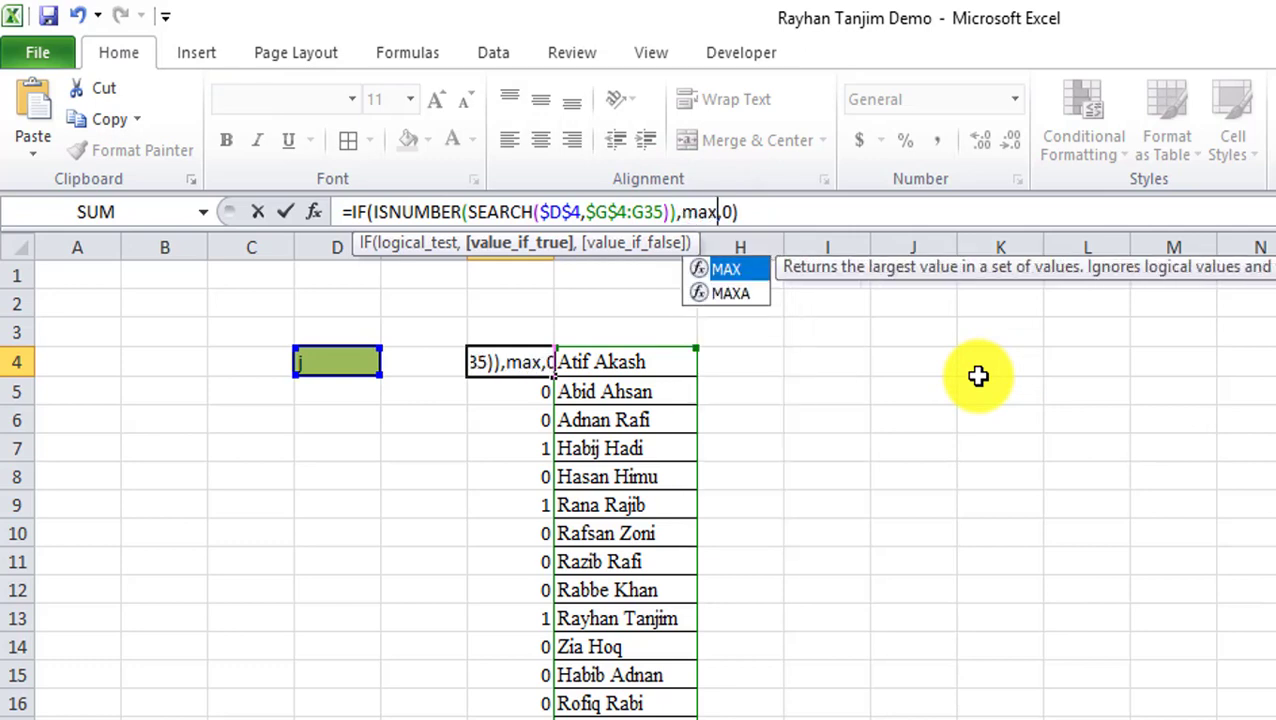
{"action": "type", "text": "("}
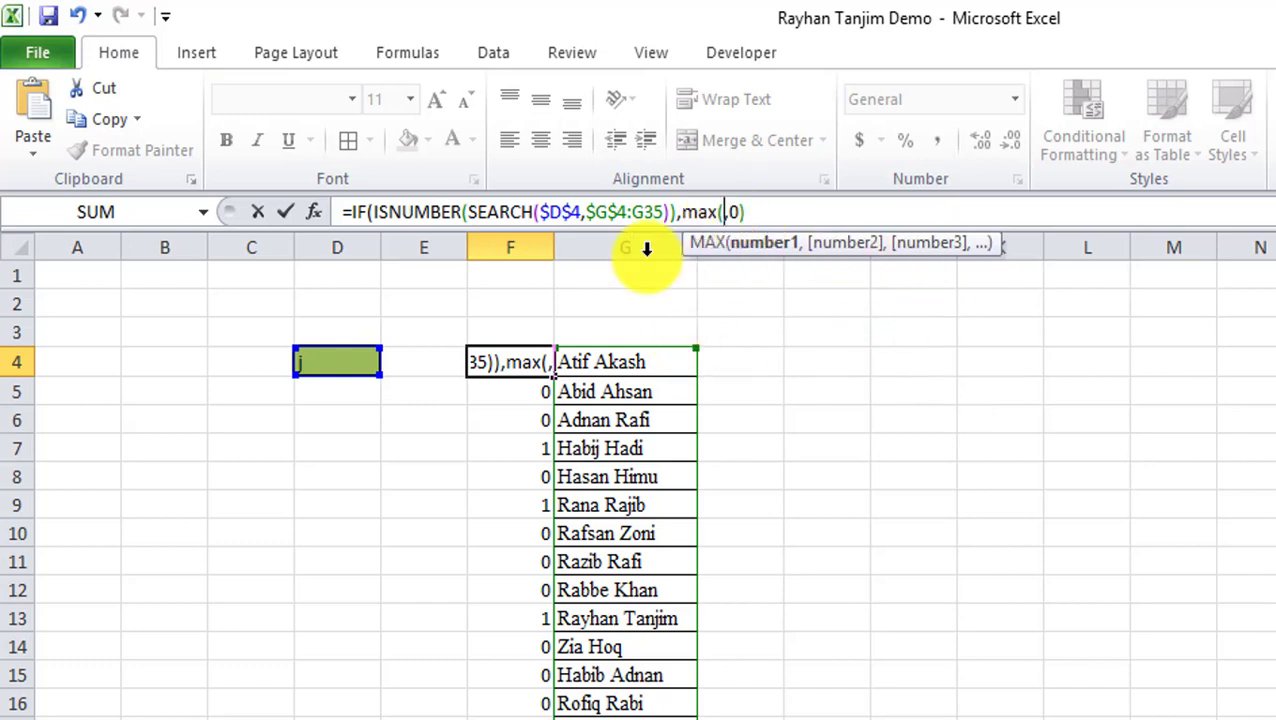
{"action": "left_click", "coordinate": [509, 332]}
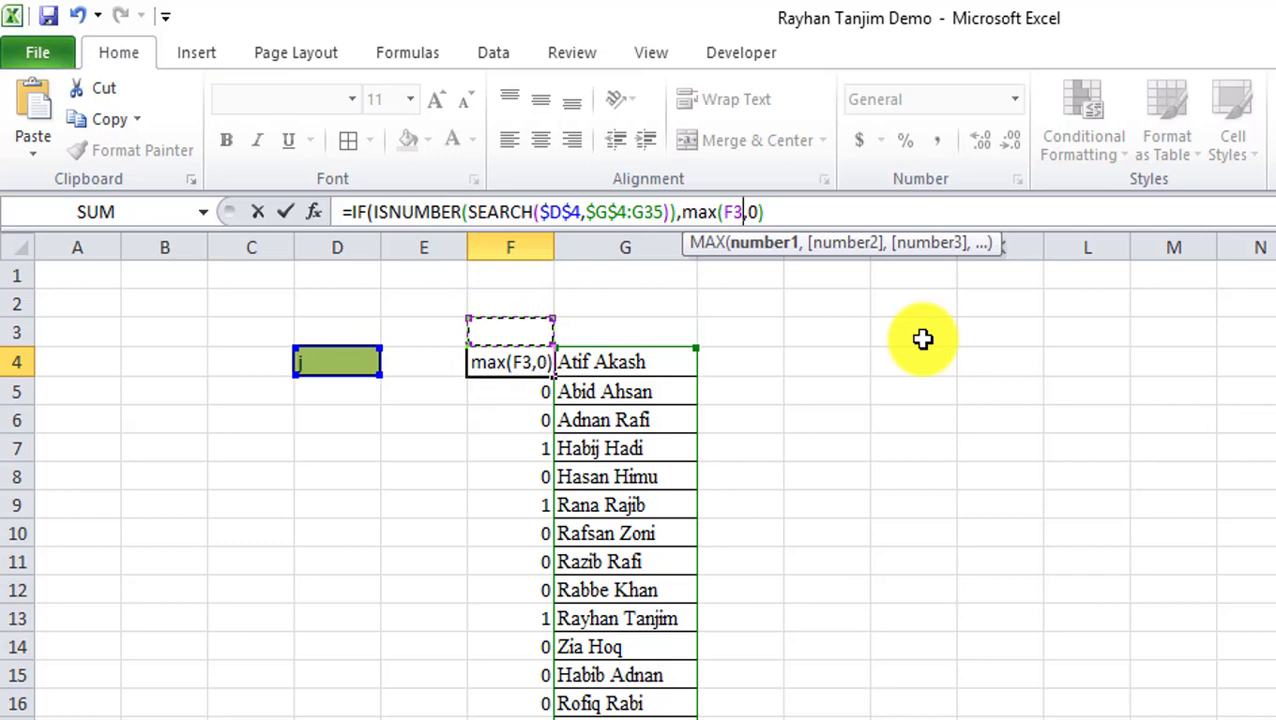
{"action": "type", "text": ":F3"}
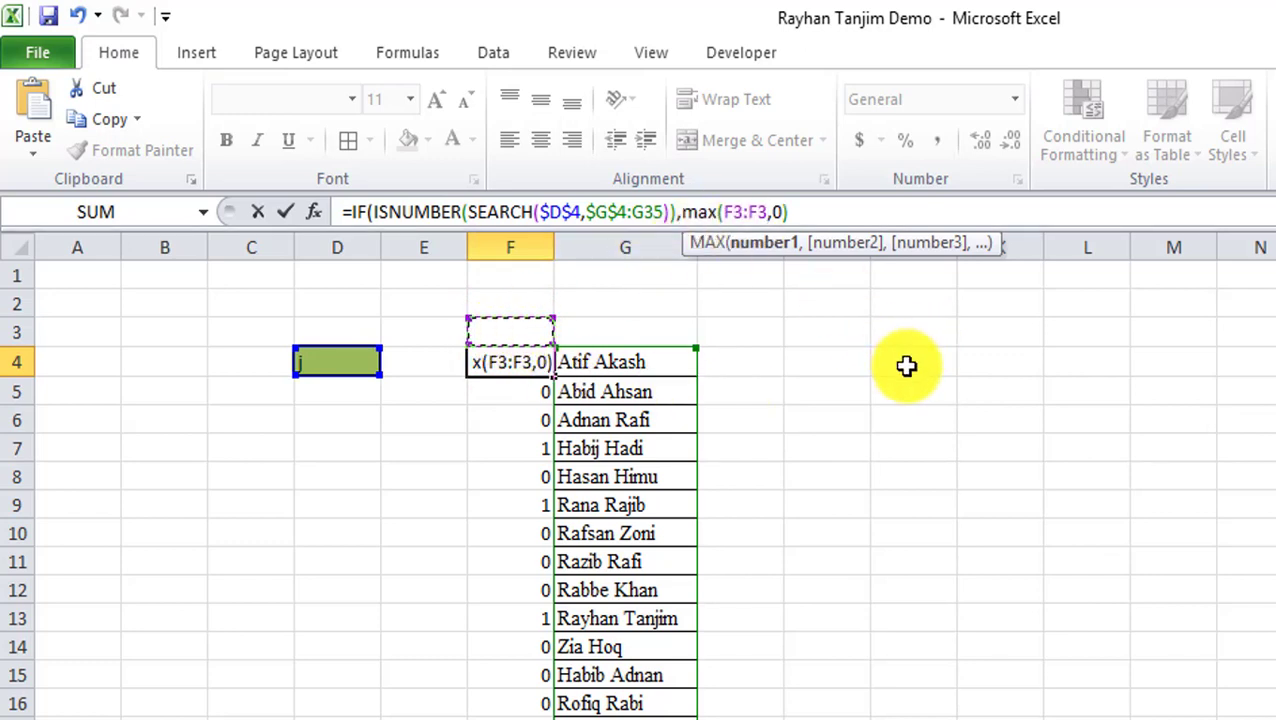
{"action": "type", "text": ")"}
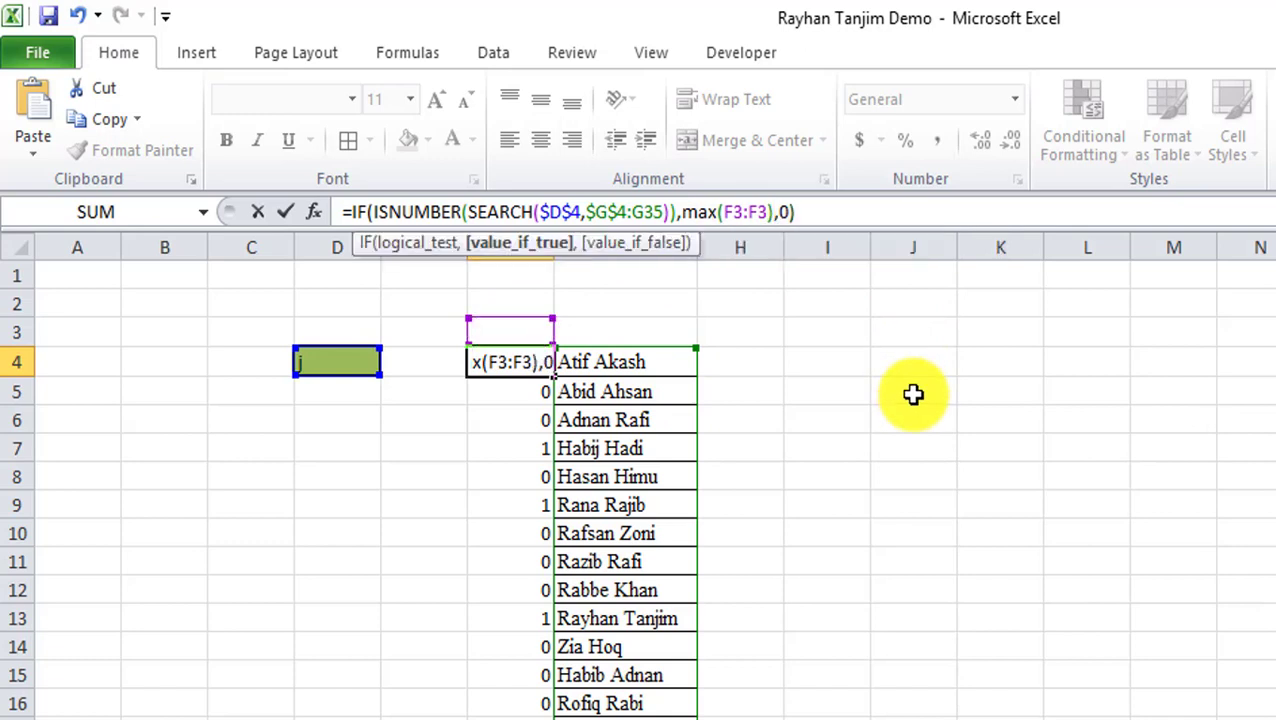
{"action": "left_click", "coordinate": [735, 212]}
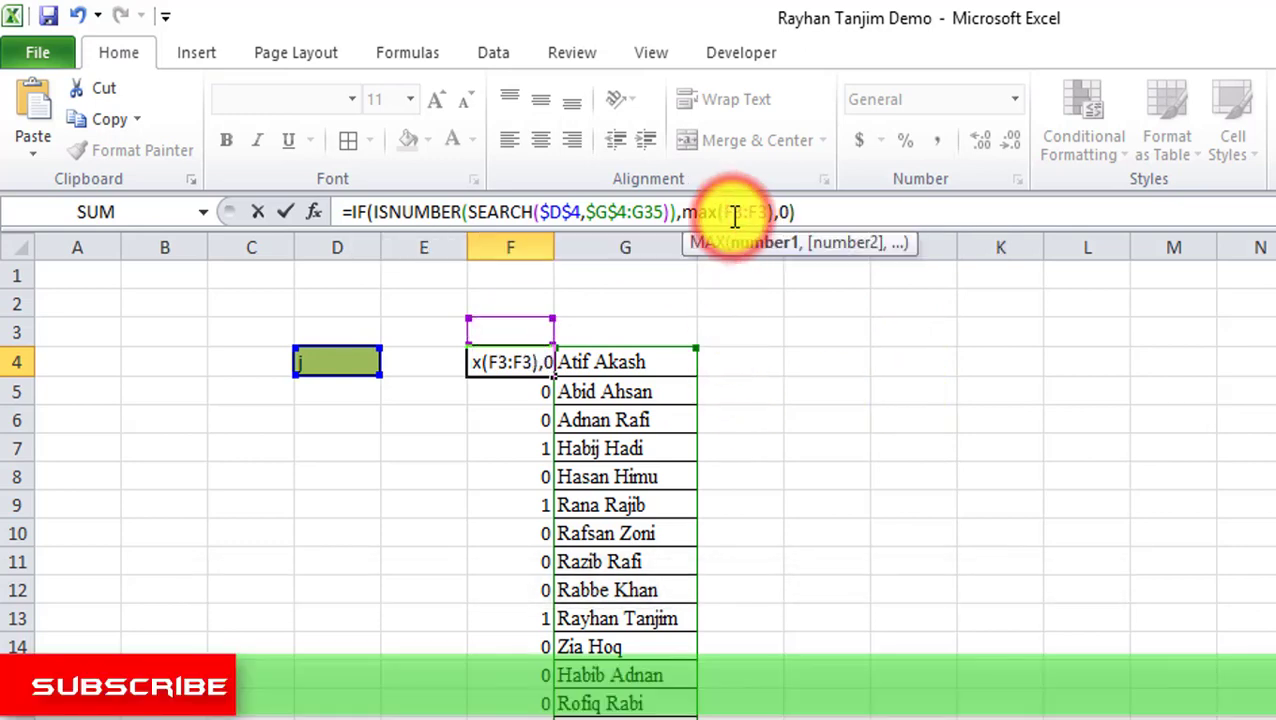
{"action": "key", "text": "F4"}
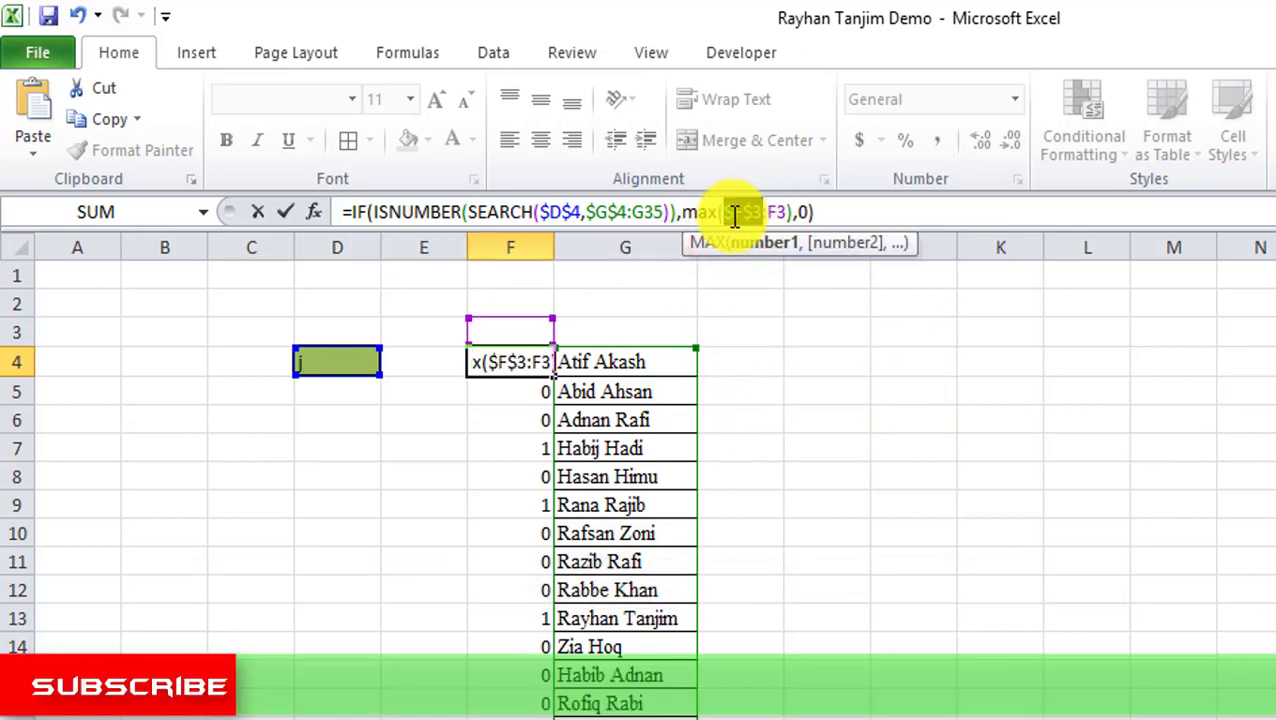
{"action": "left_click", "coordinate": [788, 212]}
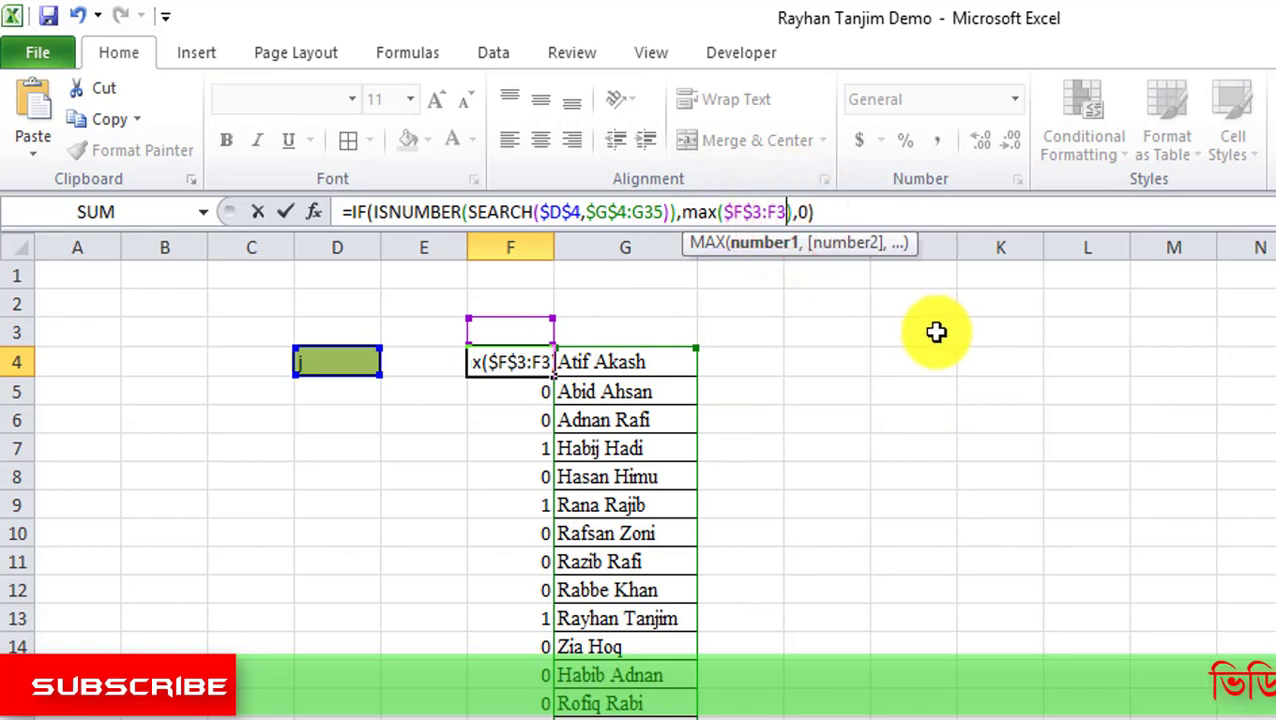
{"action": "key", "text": "Right"}
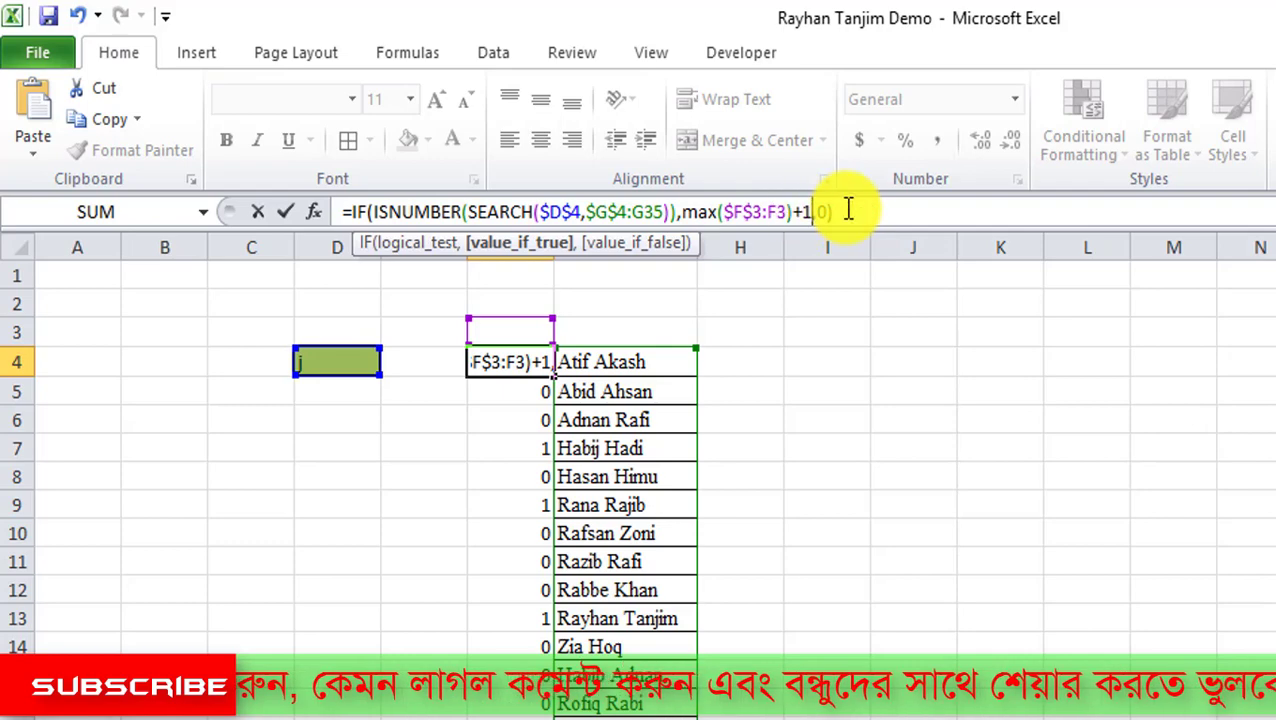
{"action": "key", "text": "Return"}
{"action": "left_click", "coordinate": [545, 362]}
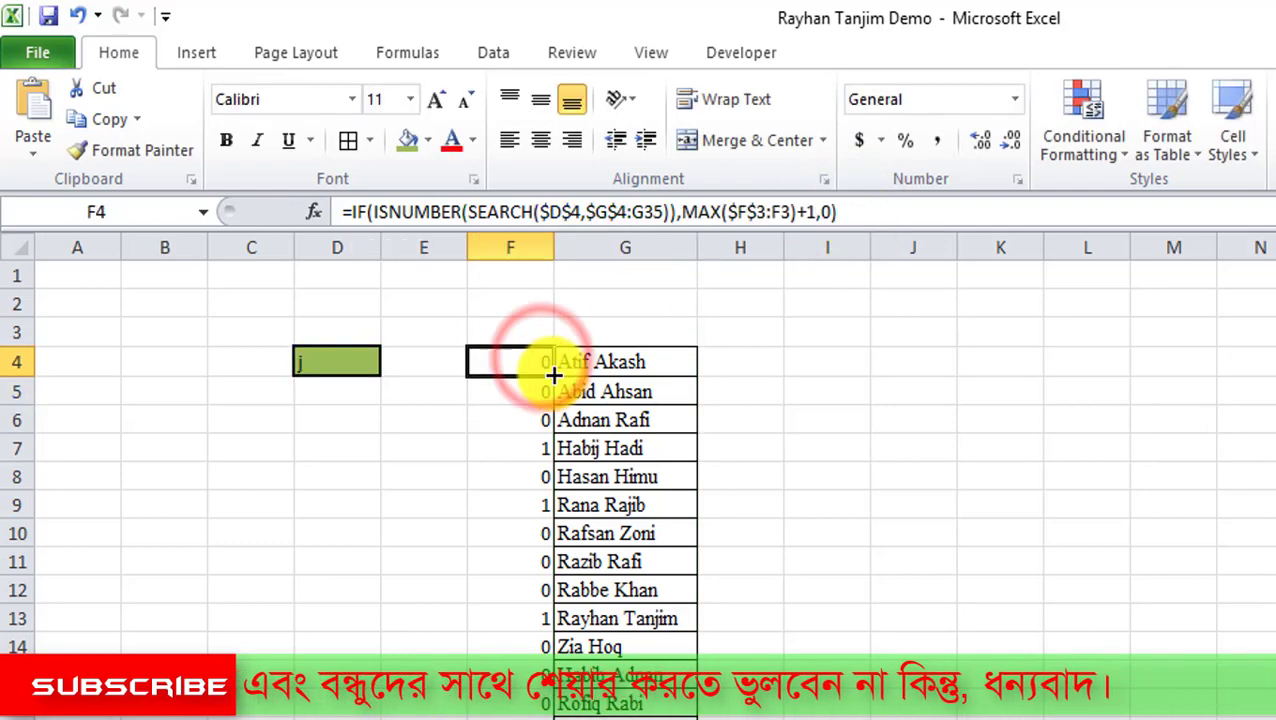
Fill the running-count formula down column F and spot-check copies in F9, F18, F26.
{"action": "double_click", "coordinate": [553, 376]}
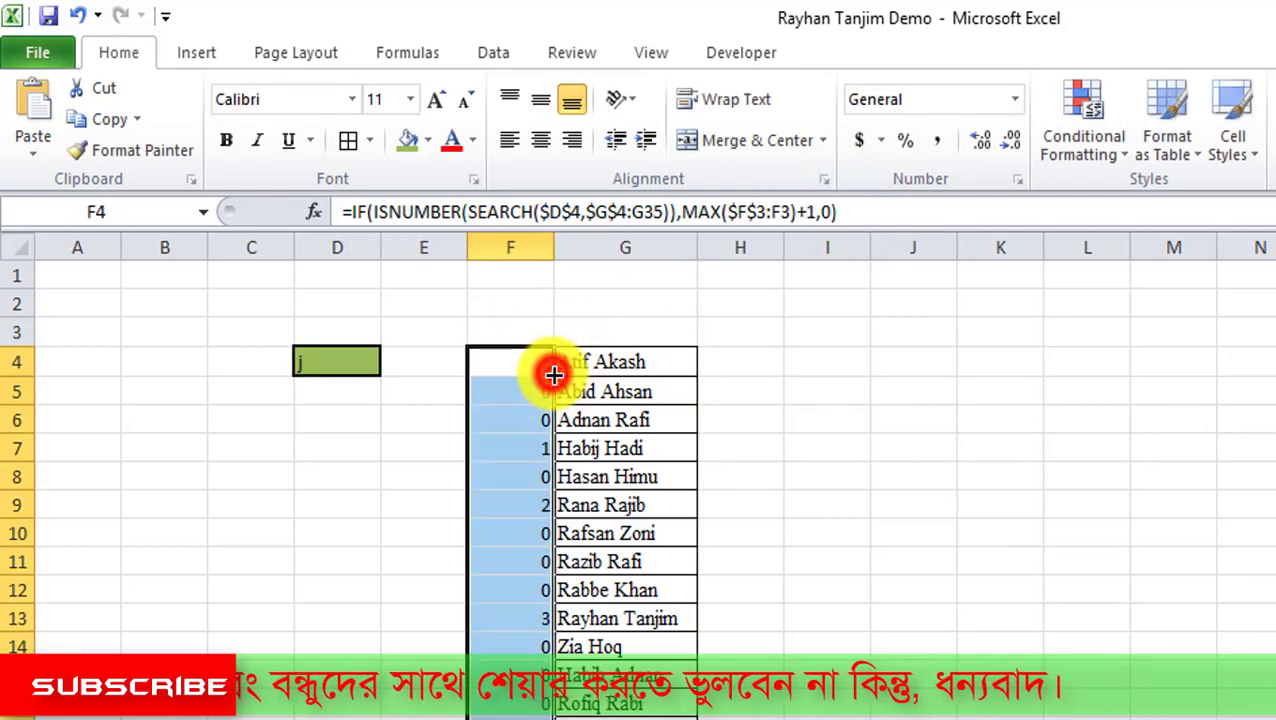
{"action": "left_click", "coordinate": [638, 456]}
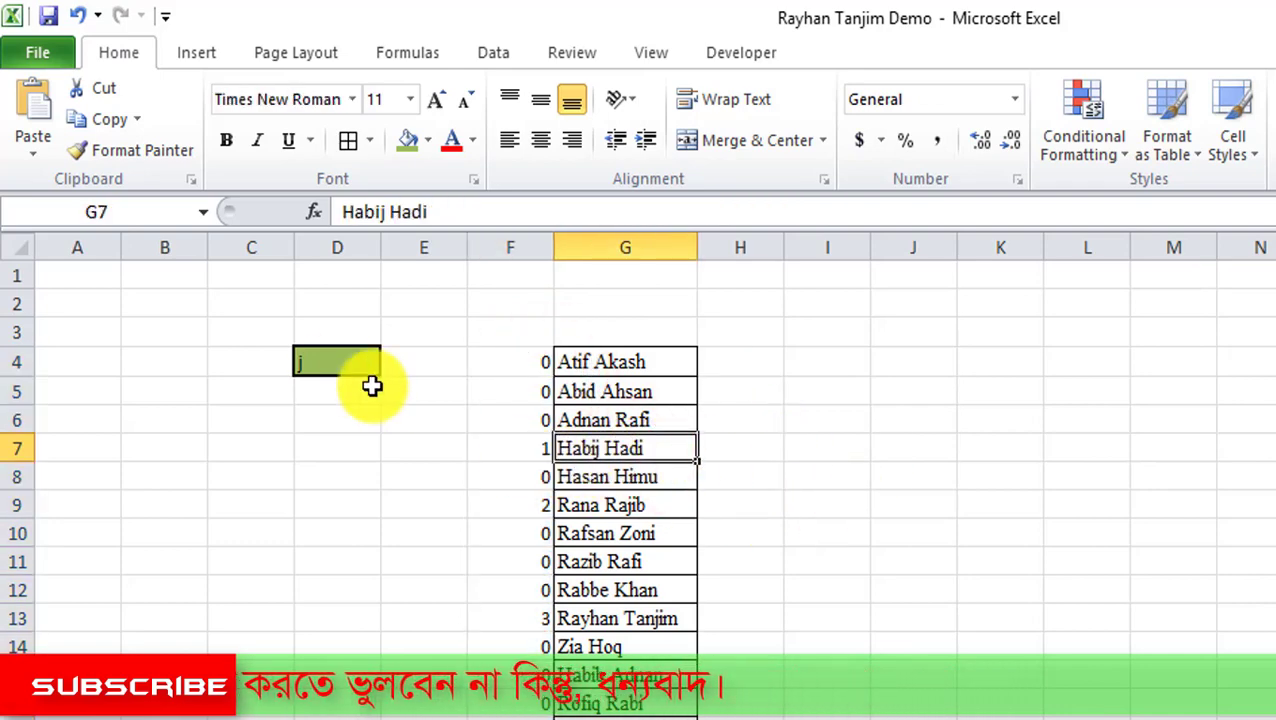
{"action": "left_click", "coordinate": [549, 506]}
{"action": "scroll", "coordinate": [556, 538], "scroll_direction": "down", "scroll_amount": 5}
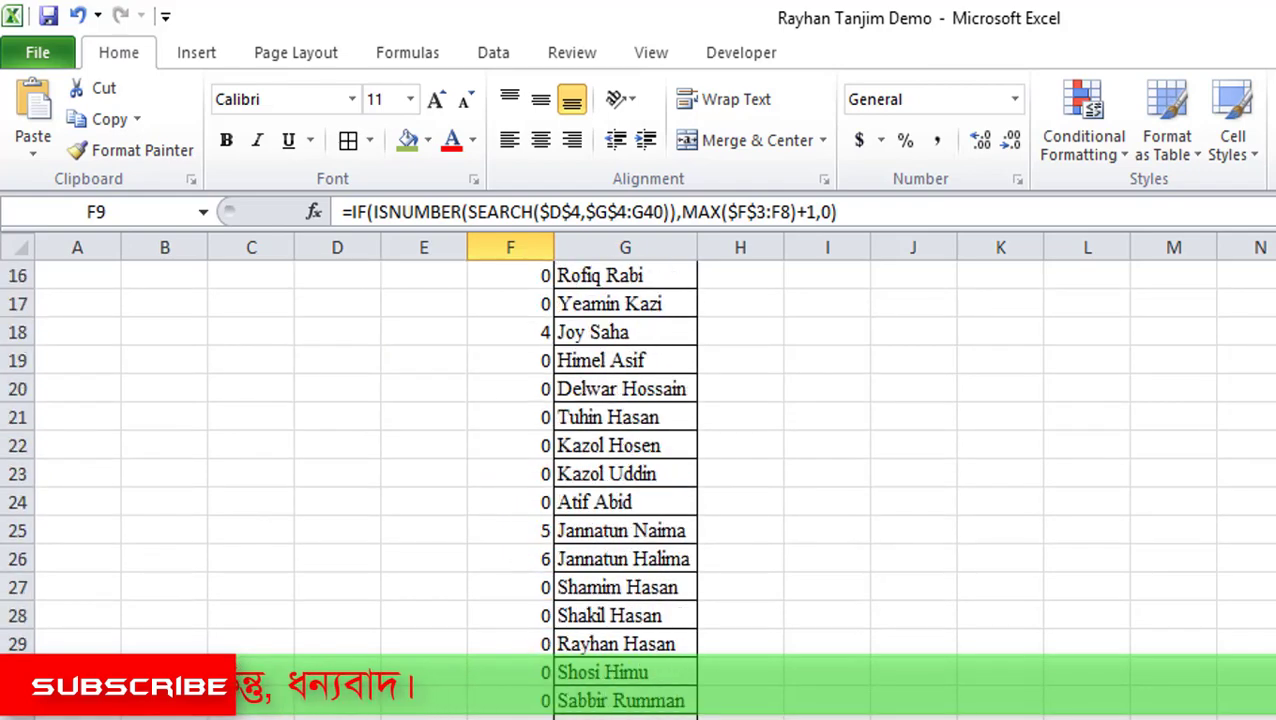
{"action": "scroll", "coordinate": [544, 461], "scroll_direction": "up", "scroll_amount": 3}
{"action": "left_click", "coordinate": [540, 446]}
{"action": "left_click", "coordinate": [530, 590]}
{"action": "scroll", "coordinate": [521, 598], "scroll_direction": "down", "scroll_amount": 1}
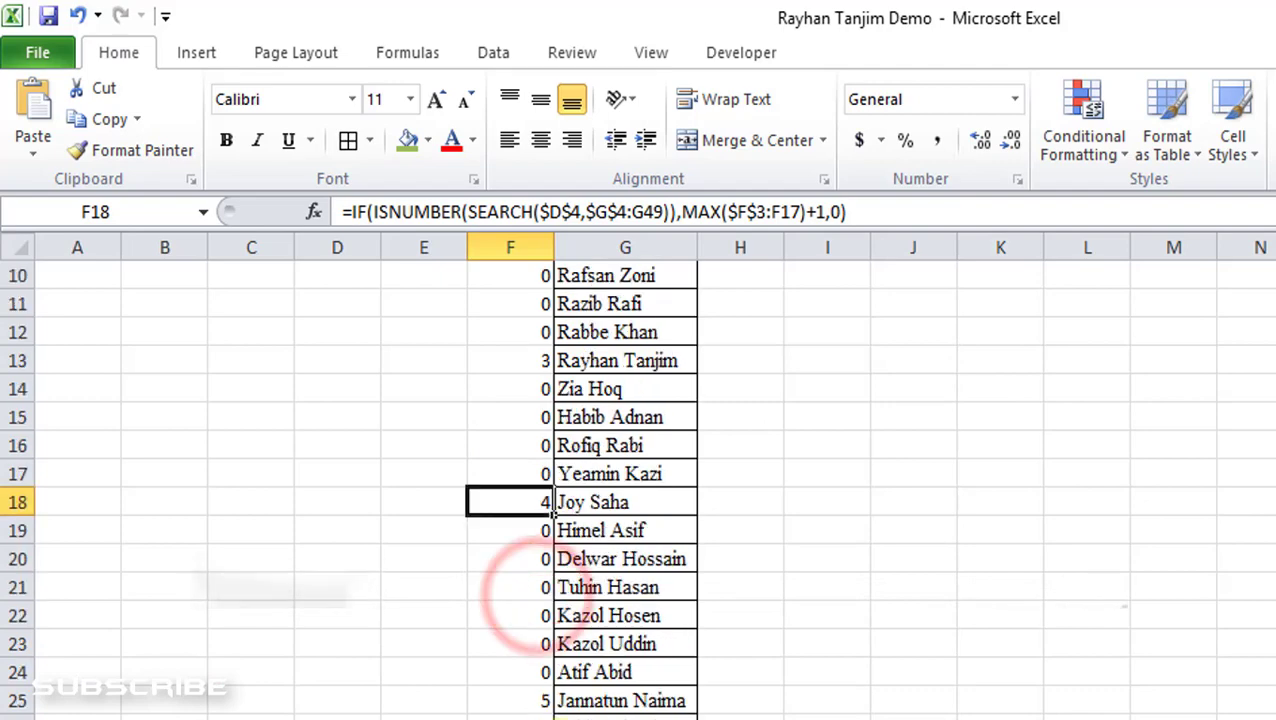
{"action": "left_click", "coordinate": [541, 705]}
{"action": "scroll", "coordinate": [513, 664], "scroll_direction": "down", "scroll_amount": 2}
{"action": "scroll", "coordinate": [541, 655], "scroll_direction": "up", "scroll_amount": 5}
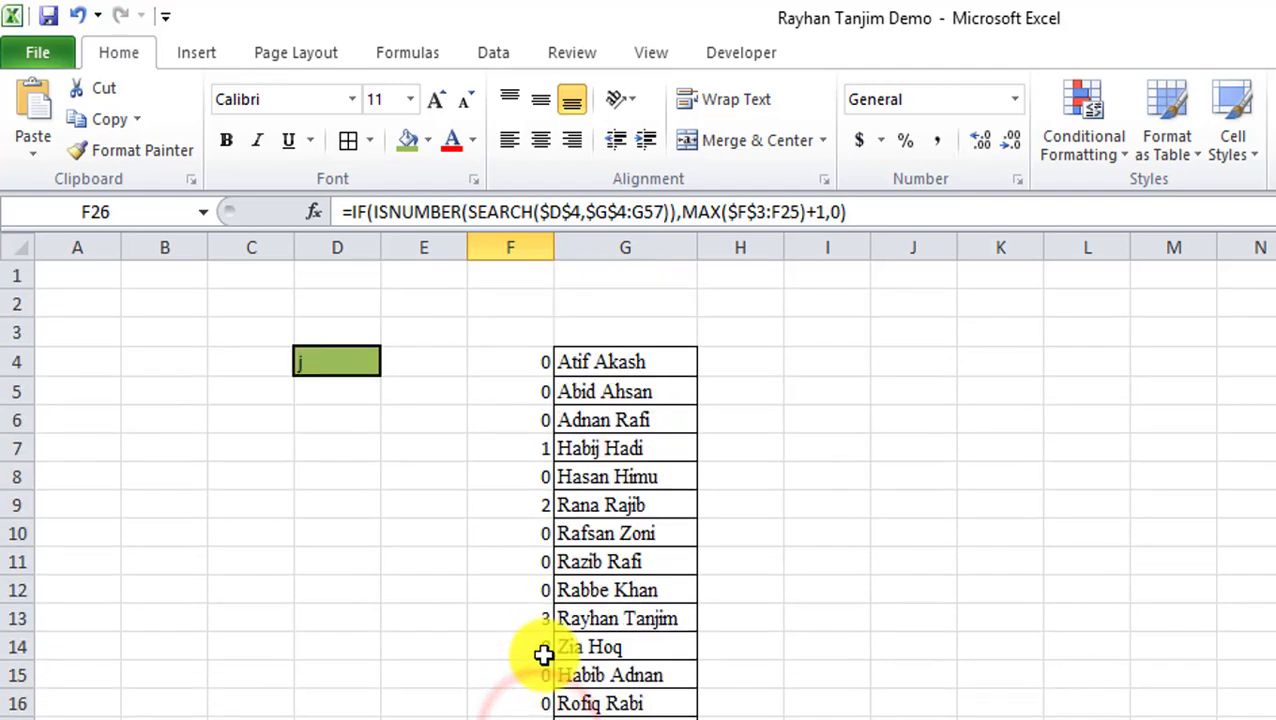
Test with z in D4 and confirm matching names are numbered 1, 2 and 3.
{"action": "left_click", "coordinate": [330, 375]}
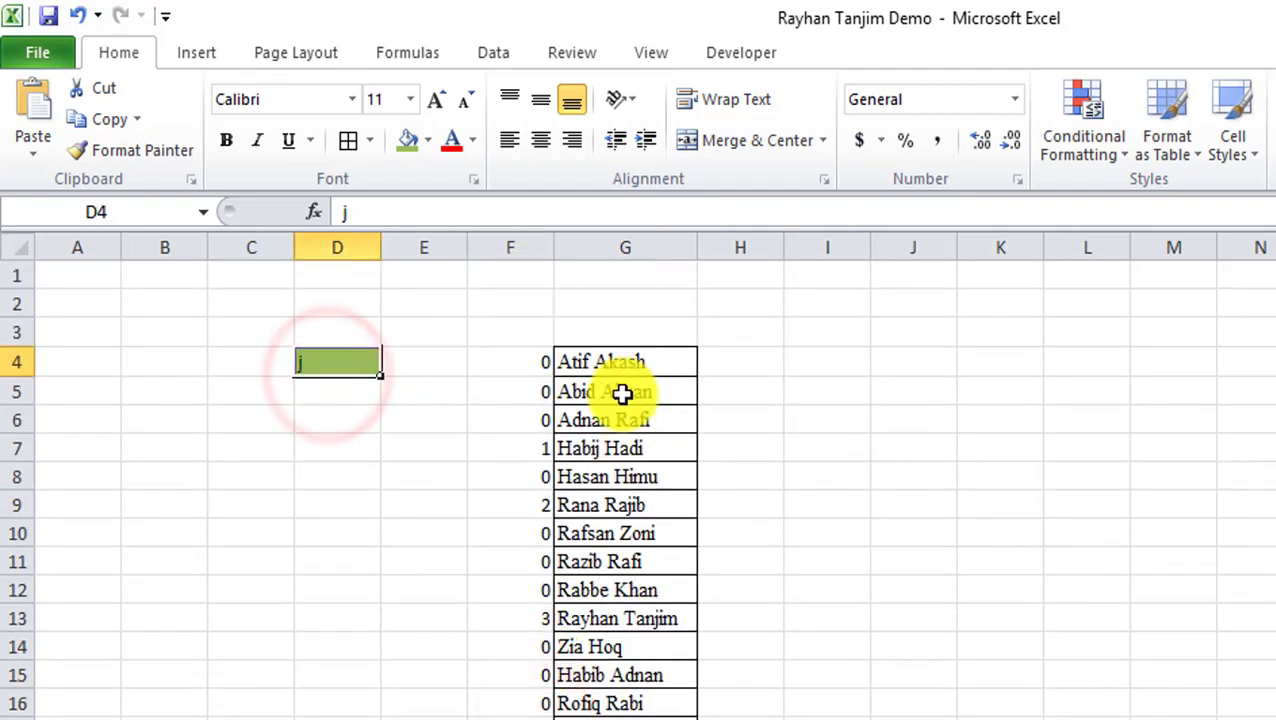
{"action": "type", "text": "z"}
{"action": "key", "text": "Return"}
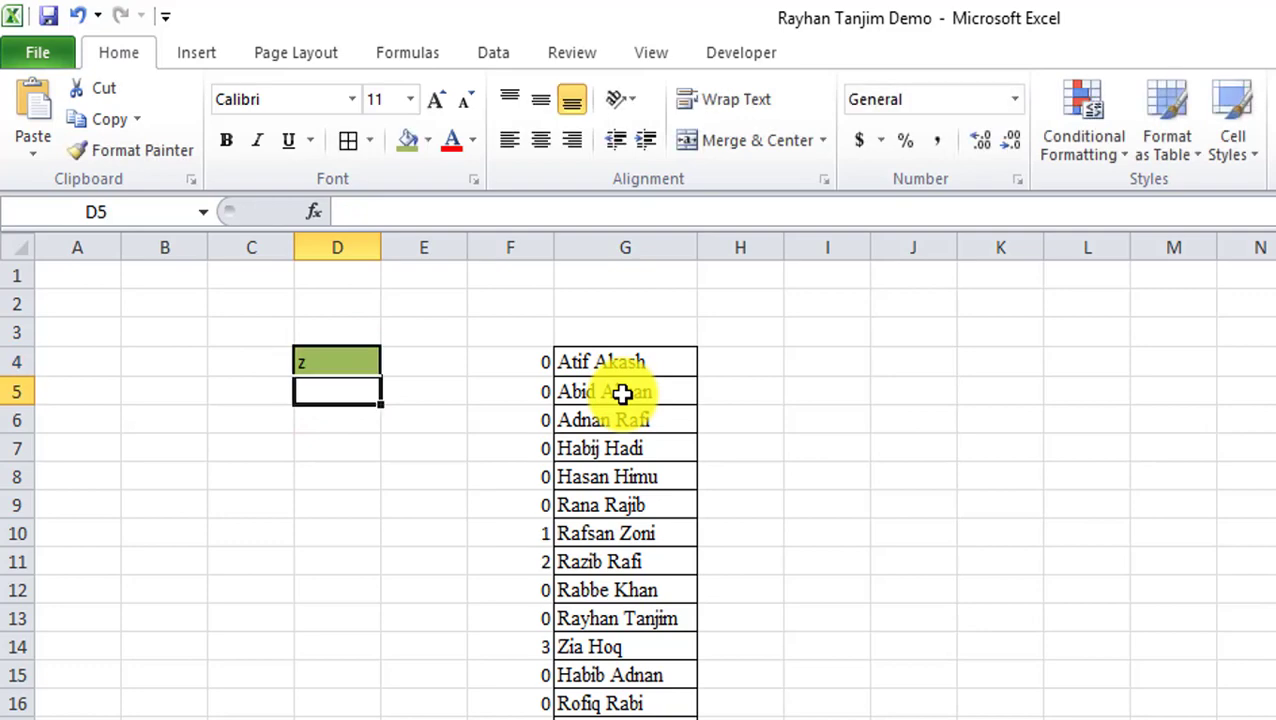
{"action": "left_click", "coordinate": [540, 533]}
{"action": "left_click", "coordinate": [545, 562]}
{"action": "scroll", "coordinate": [535, 558], "scroll_direction": "down", "scroll_amount": 2}
{"action": "left_click_drag", "start_coordinate": [541, 478], "coordinate": [540, 570]}
{"action": "left_click", "coordinate": [540, 565]}
{"action": "left_click", "coordinate": [541, 697]}
{"action": "scroll", "coordinate": [786, 671], "scroll_direction": "down", "scroll_amount": 3}
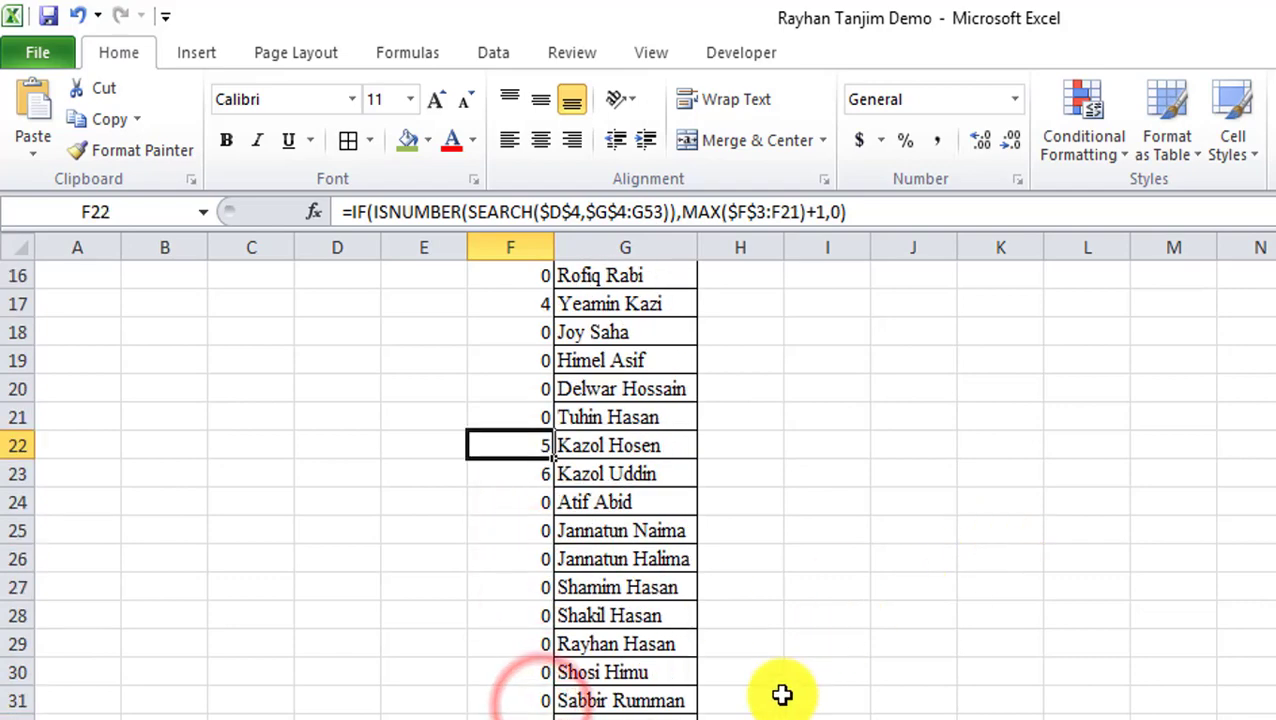
{"action": "scroll", "coordinate": [786, 518], "scroll_direction": "up", "scroll_amount": 5}
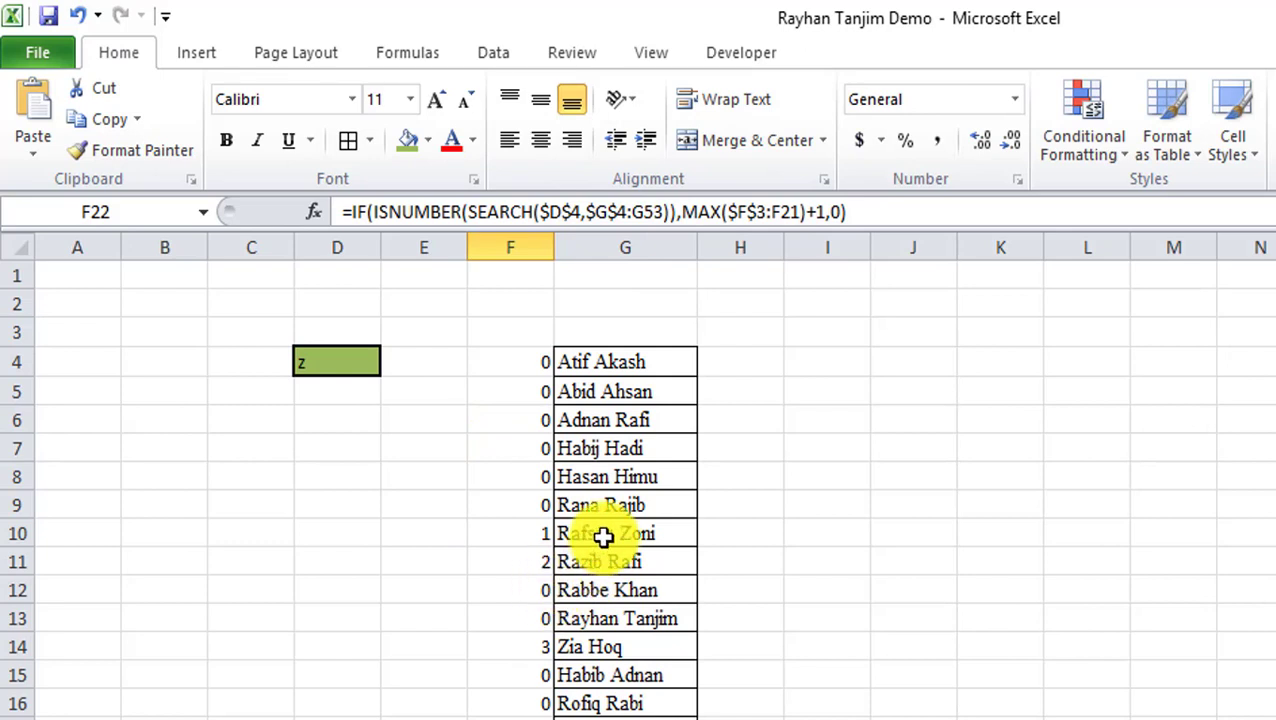
{"action": "left_click", "coordinate": [740, 362]}
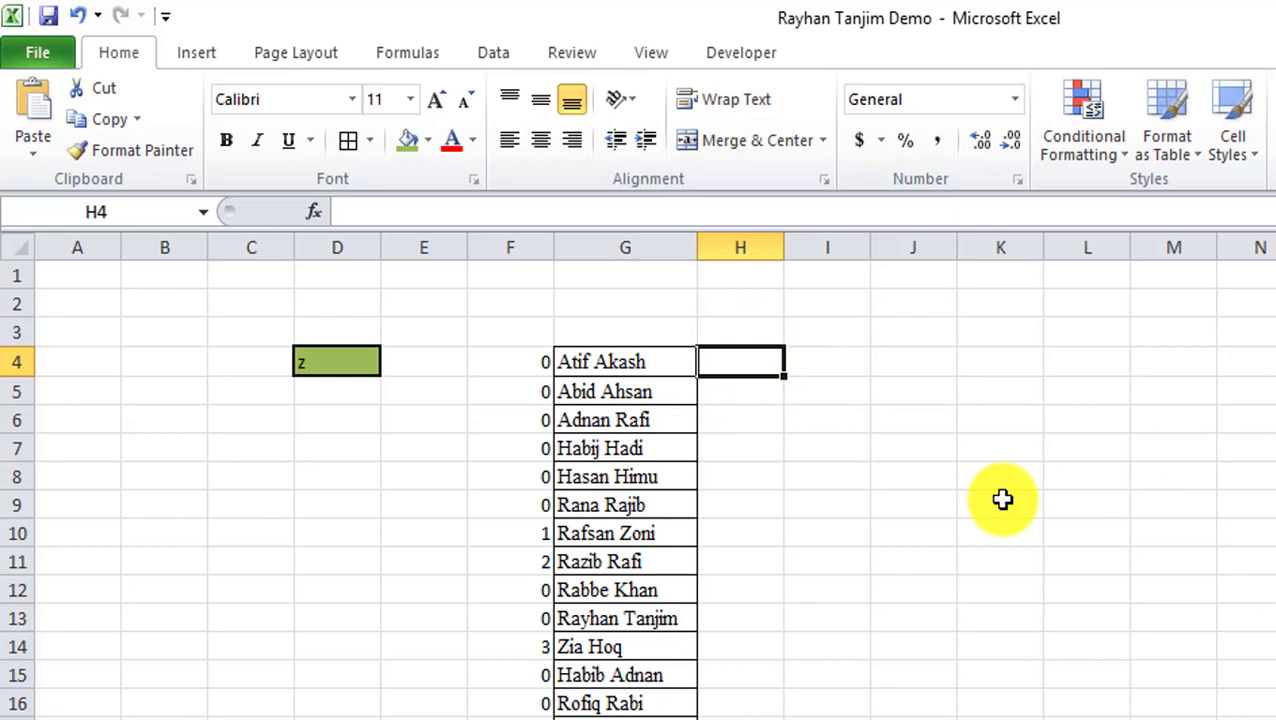
Enter =ROWS($G$4:G4) in H4 so it returns 1.
{"action": "type", "text": "="}
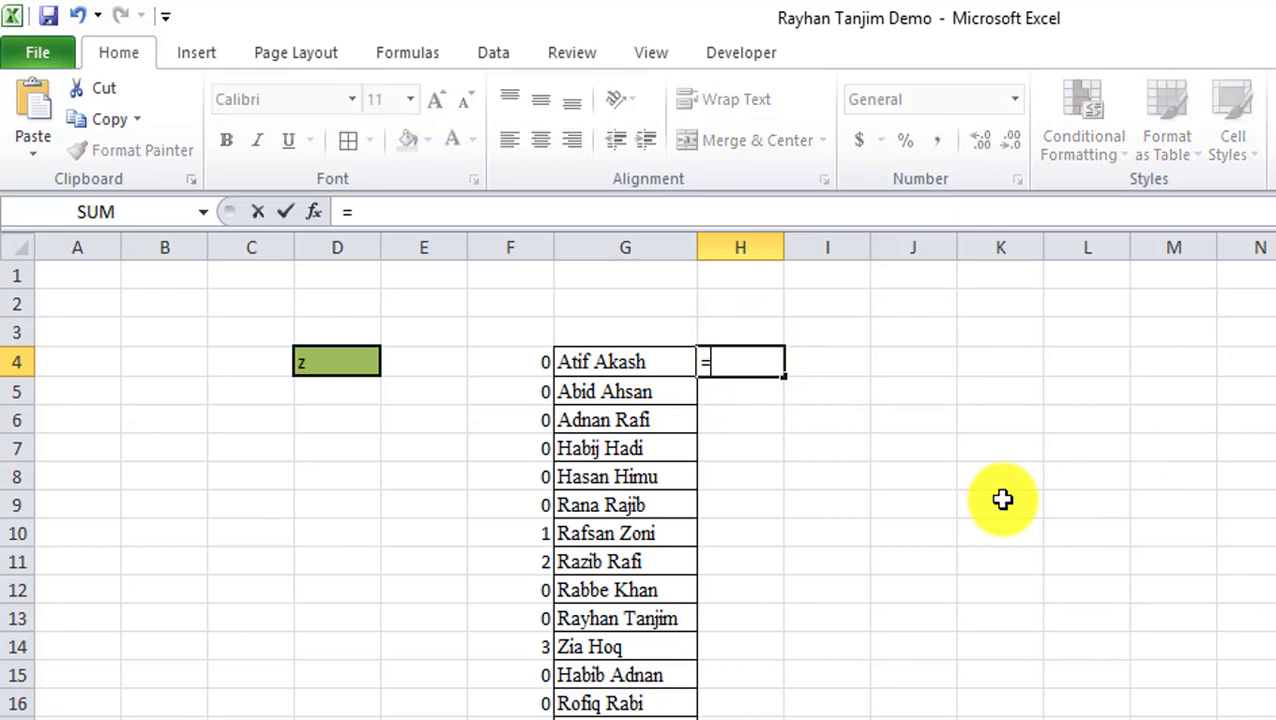
{"action": "type", "text": "row"}
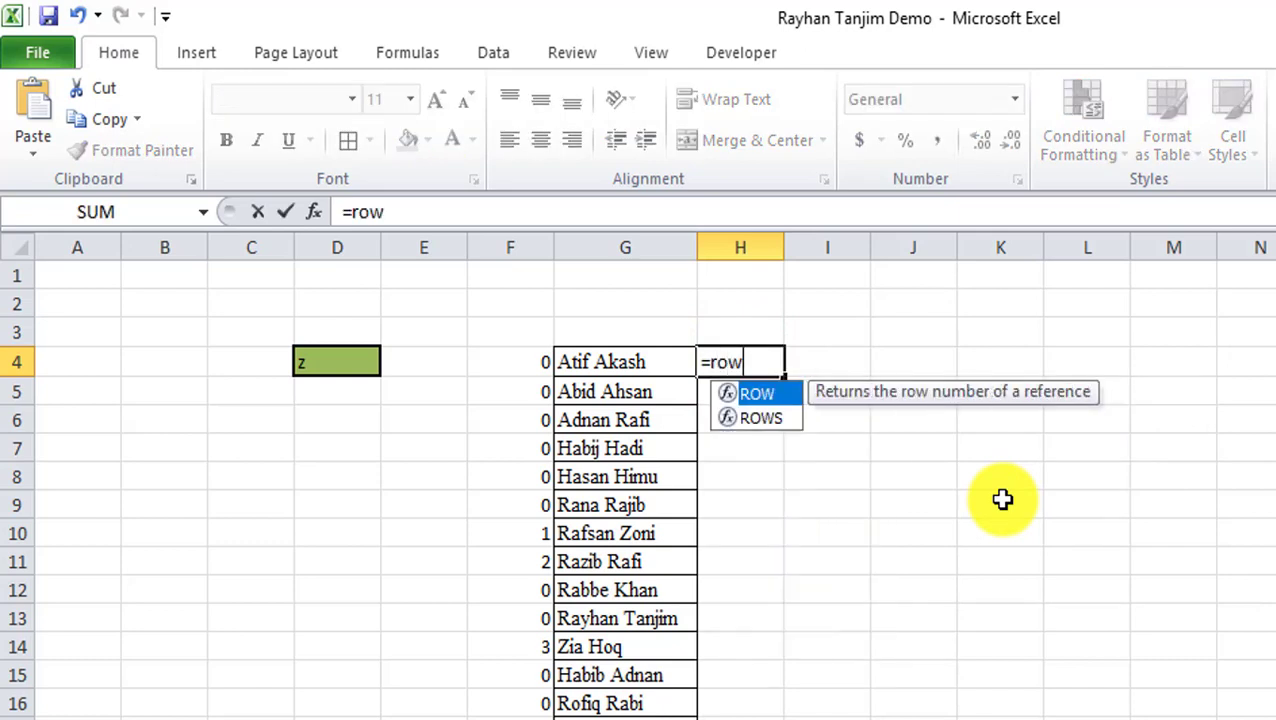
{"action": "type", "text": "s("}
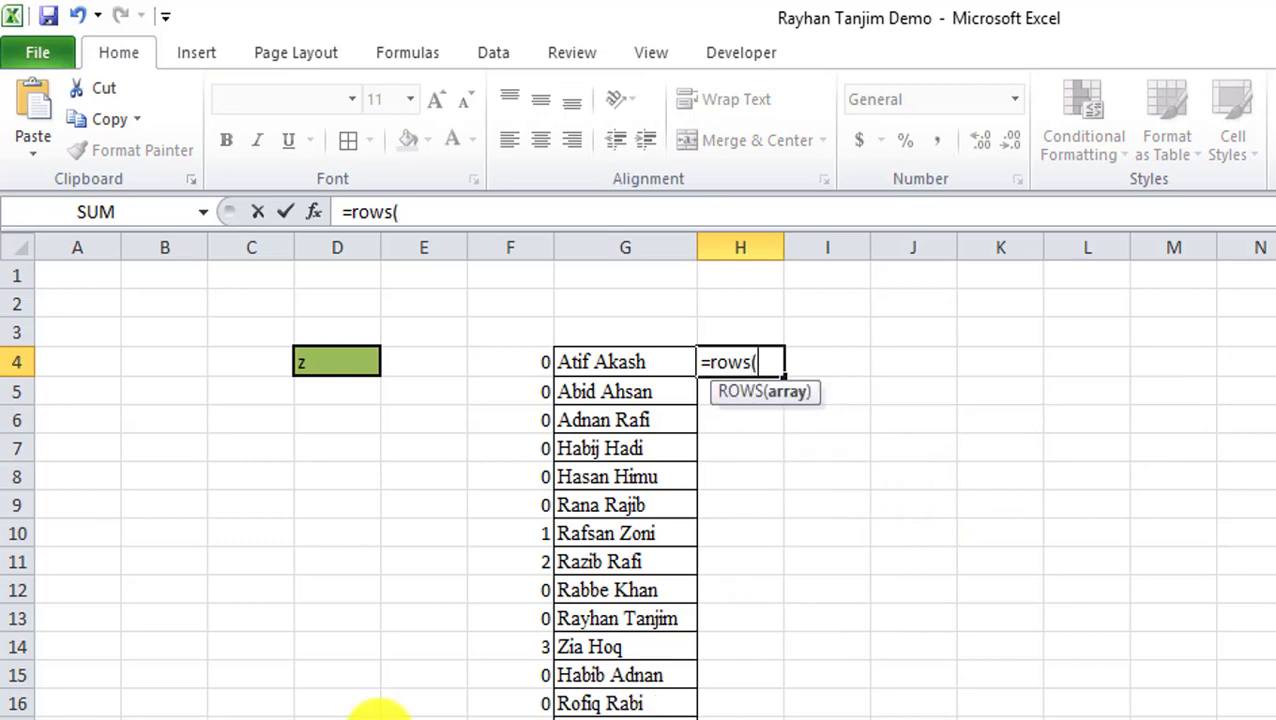
{"action": "left_click", "coordinate": [632, 368]}
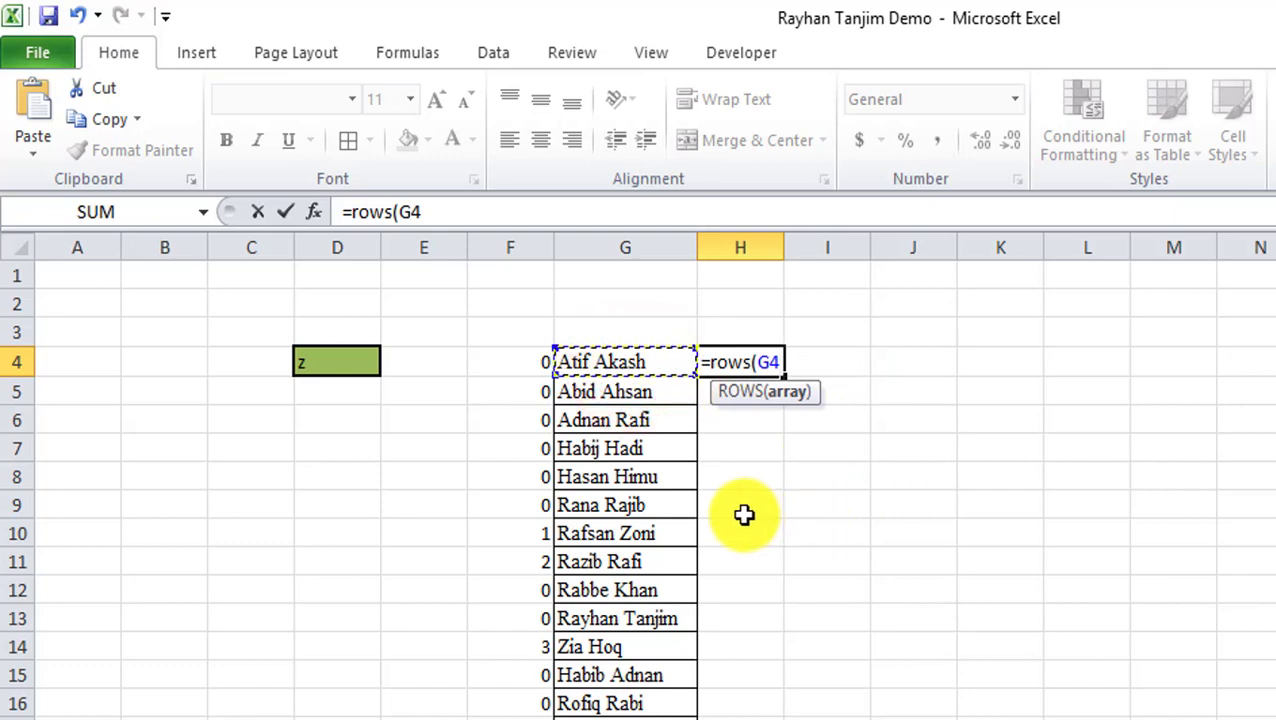
{"action": "type", "text": ":G4"}
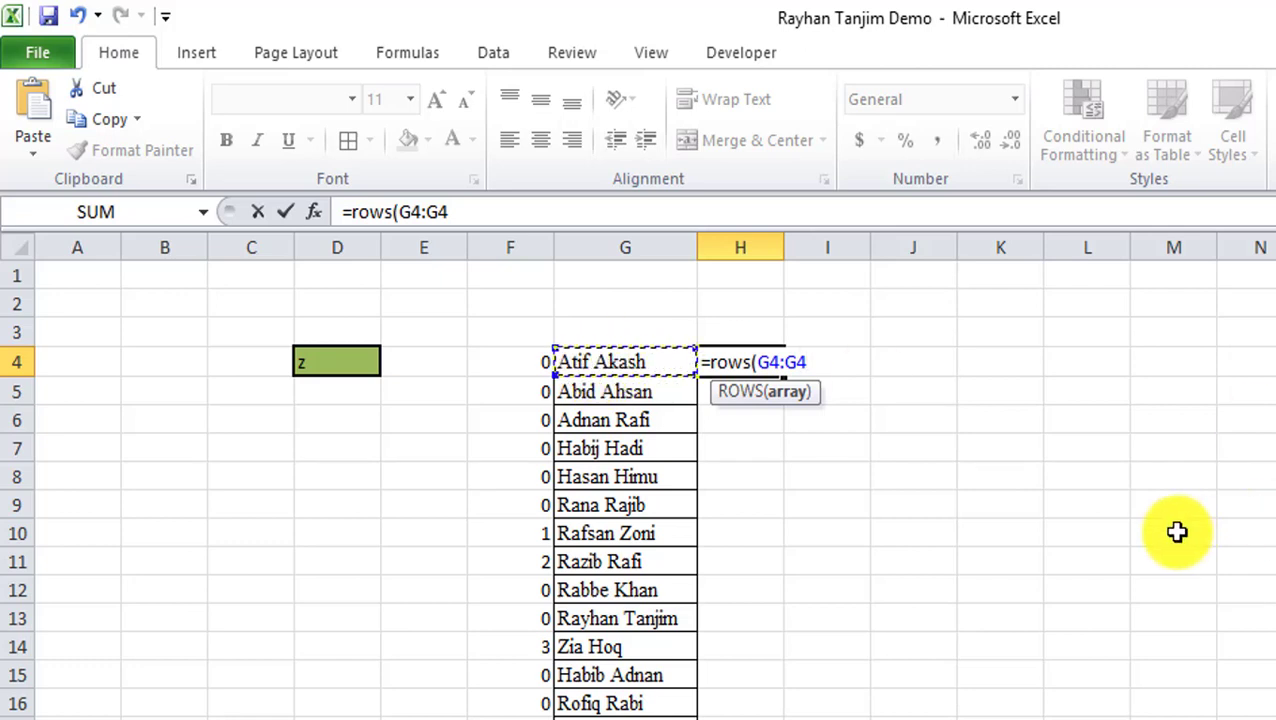
{"action": "type", "text": ")"}
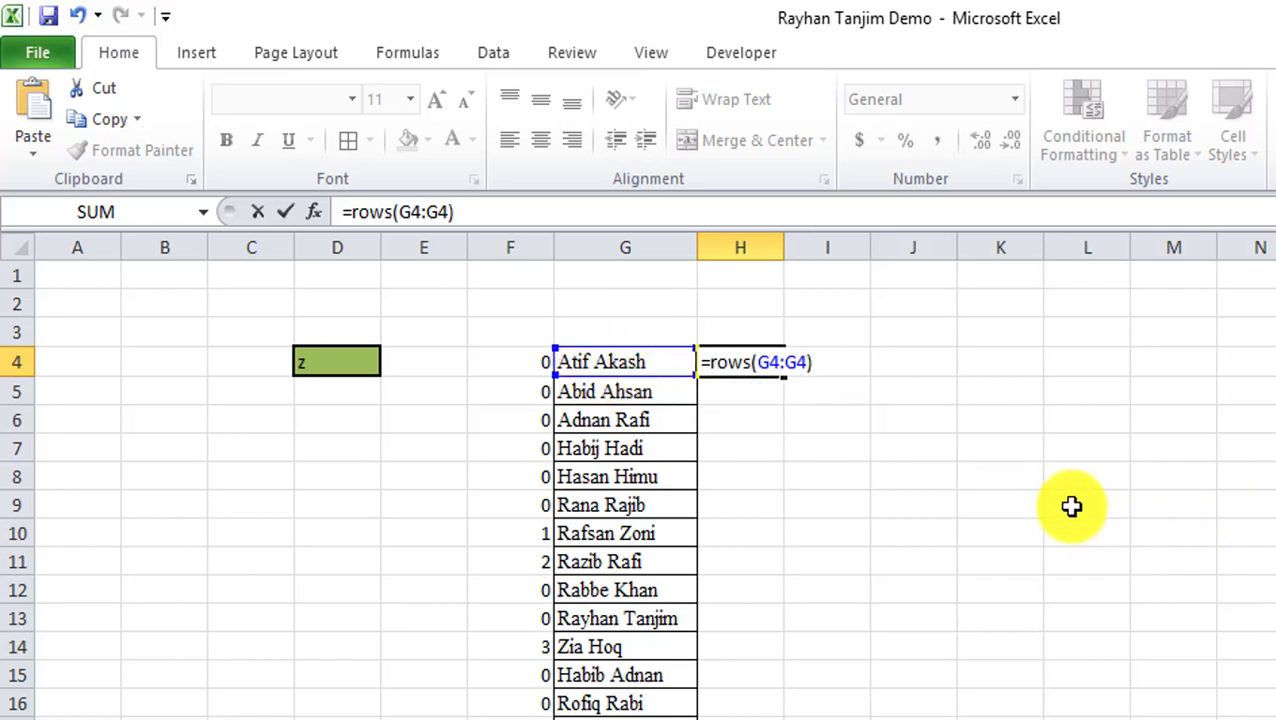
{"action": "left_click", "coordinate": [775, 362]}
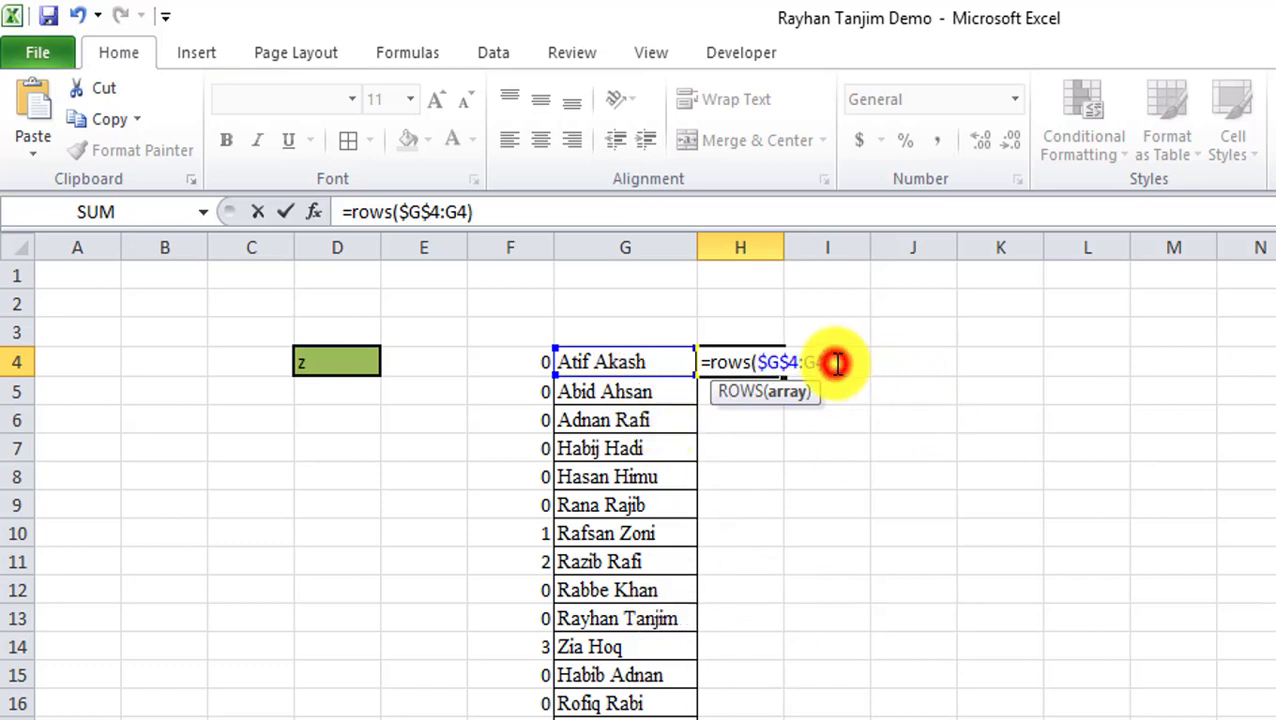
{"action": "key", "text": "Return"}
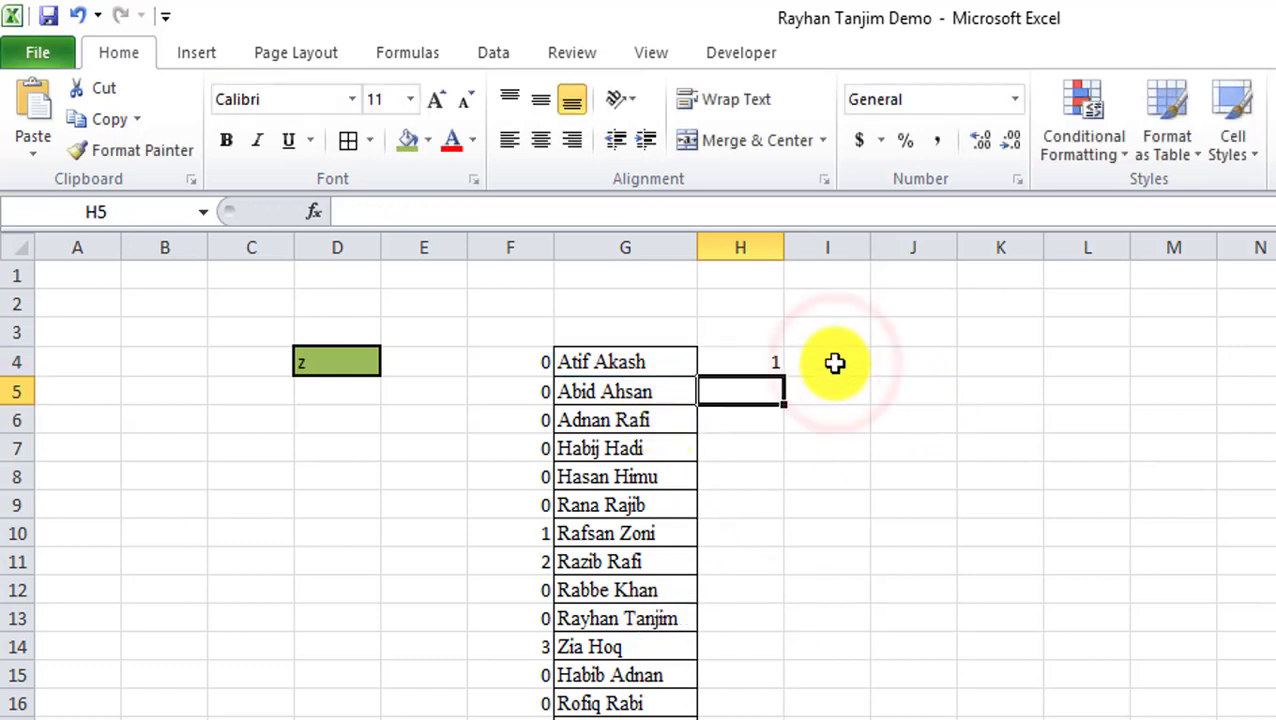
{"action": "left_click", "coordinate": [741, 358]}
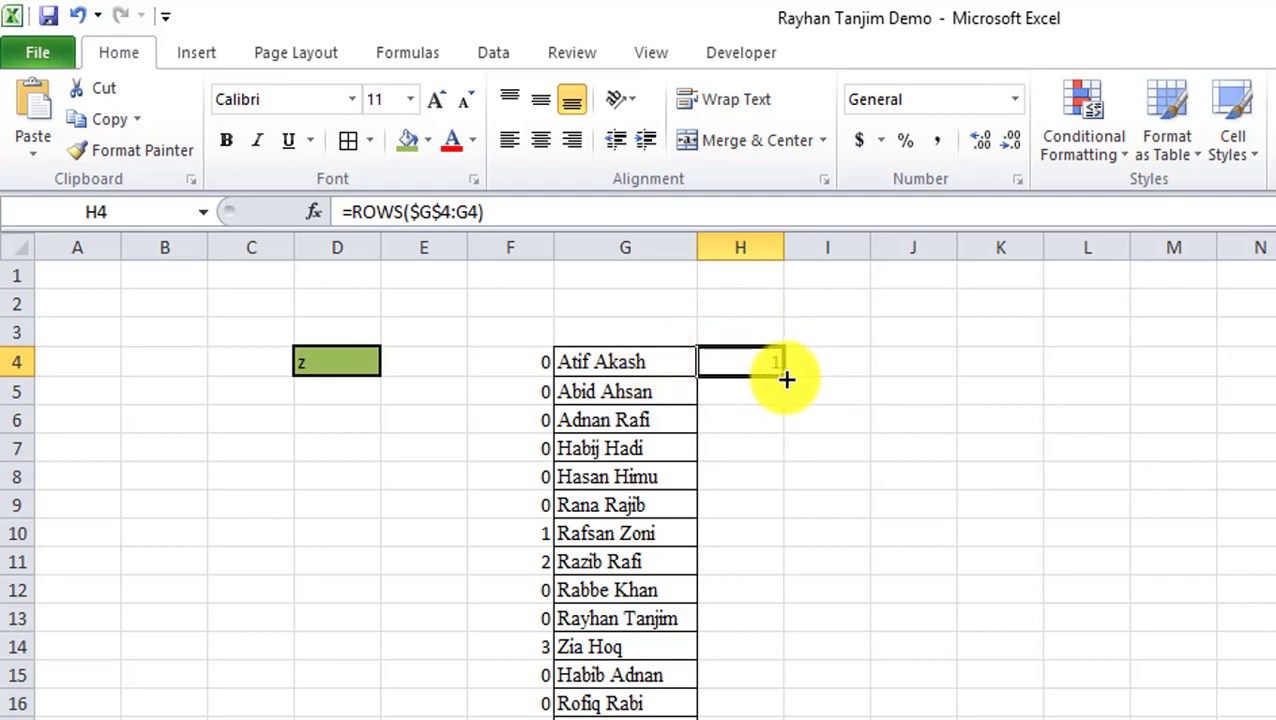
Fill =ROWS($G$4:G4) down to H35 and verify the counter ends at 32.
{"action": "double_click", "coordinate": [786, 379]}
{"action": "scroll", "coordinate": [800, 450], "scroll_direction": "down", "scroll_amount": 7}
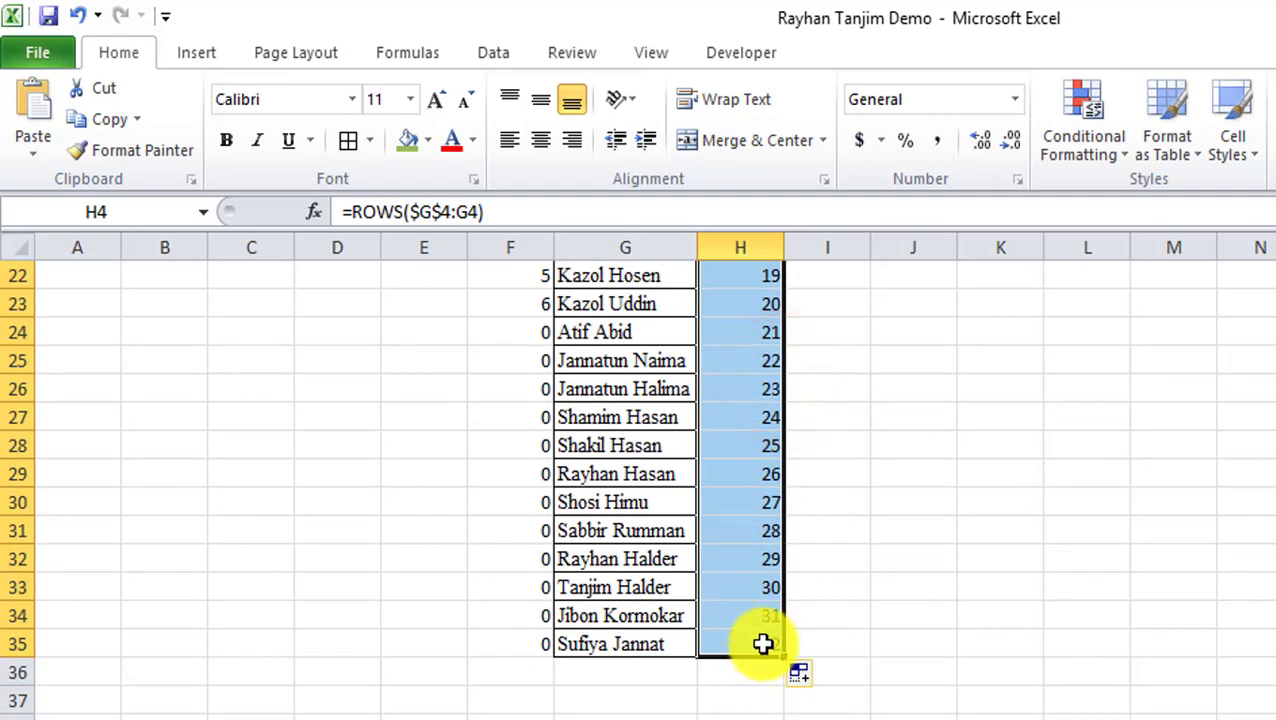
{"action": "left_click", "coordinate": [763, 644]}
{"action": "scroll", "coordinate": [863, 623], "scroll_direction": "up", "scroll_amount": 7}
{"action": "left_click", "coordinate": [753, 390]}
{"action": "left_click", "coordinate": [757, 421]}
{"action": "scroll", "coordinate": [800, 561], "scroll_direction": "down", "scroll_amount": 3}
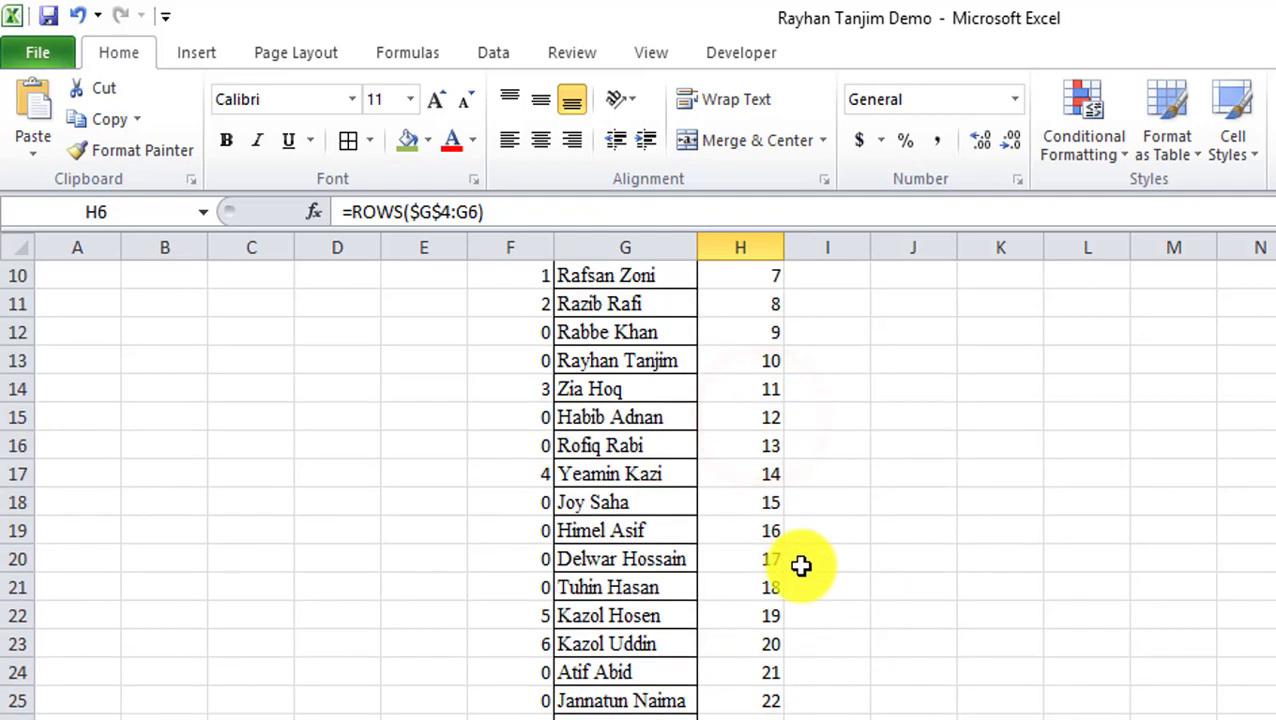
{"action": "scroll", "coordinate": [800, 561], "scroll_direction": "down", "scroll_amount": 4}
{"action": "left_click", "coordinate": [745, 644]}
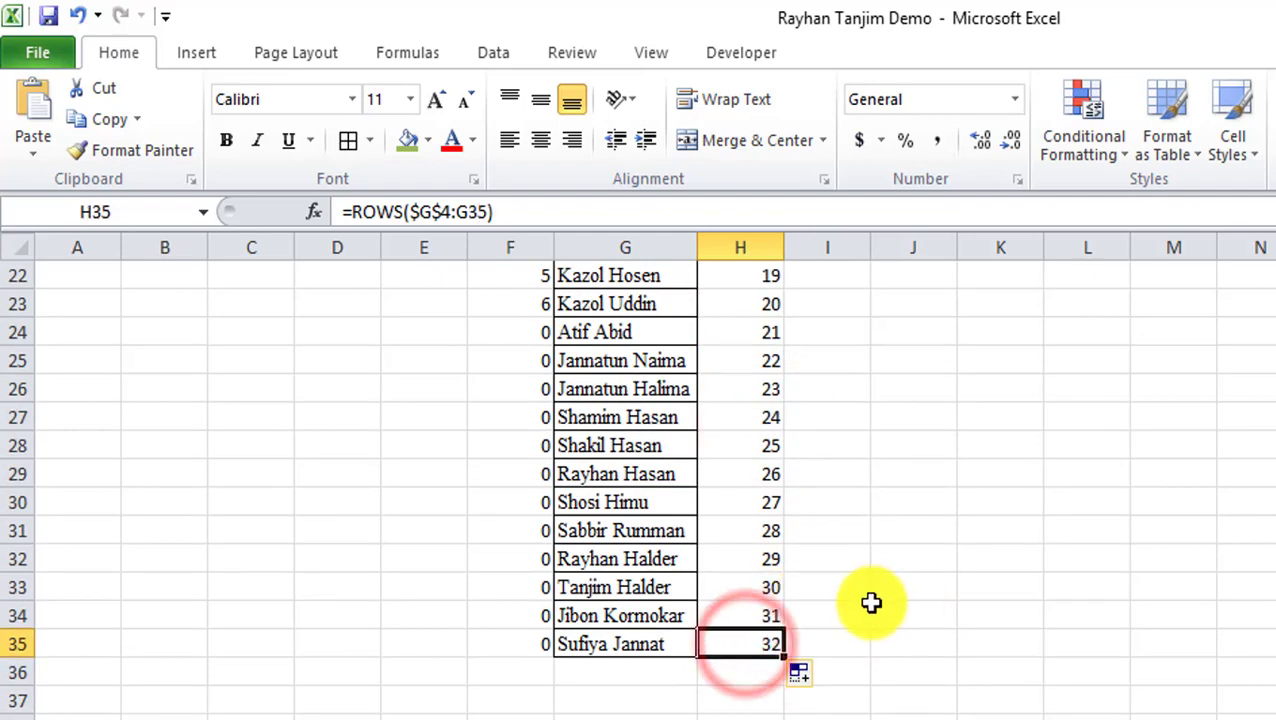
{"action": "scroll", "coordinate": [870, 603], "scroll_direction": "up", "scroll_amount": 7}
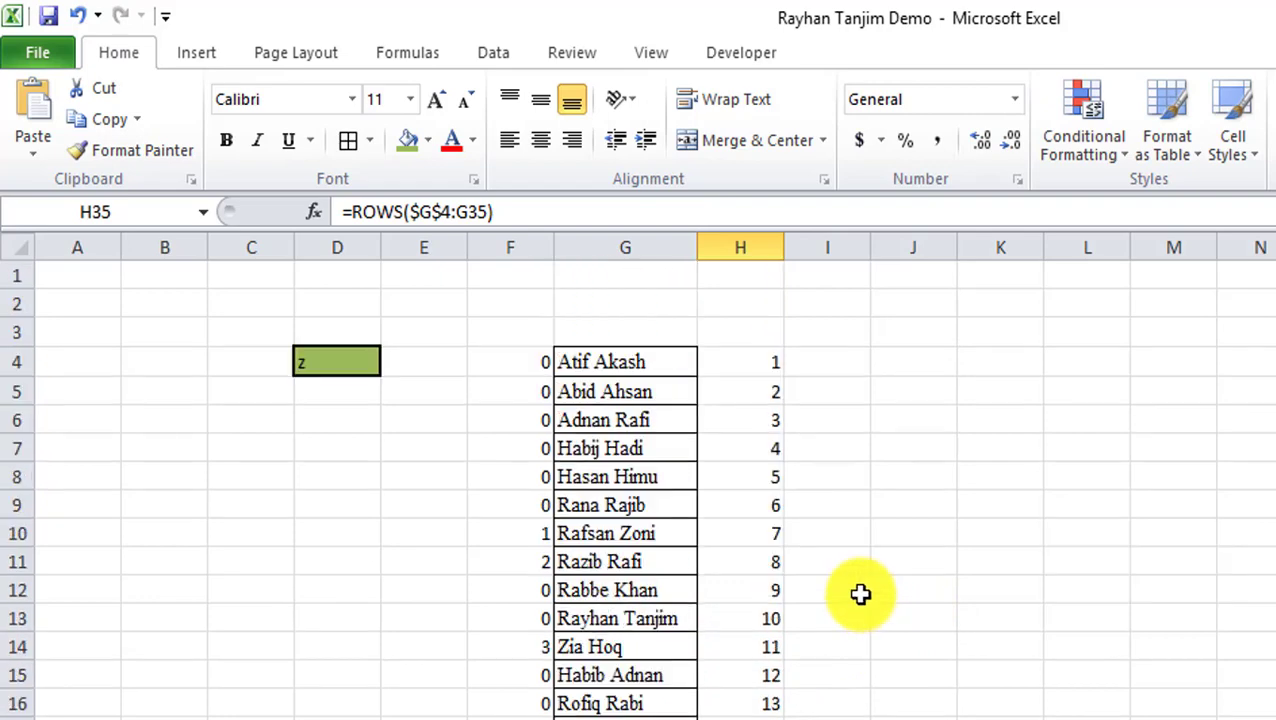
{"action": "left_click", "coordinate": [759, 371]}
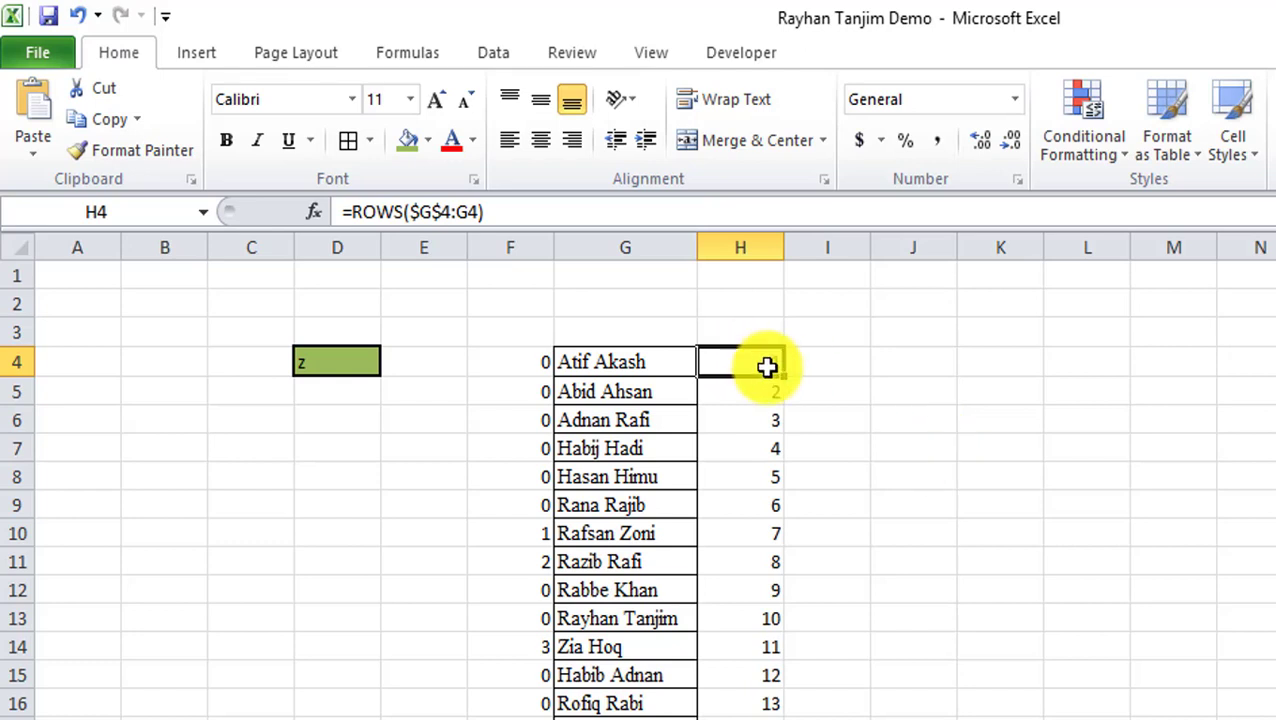
{"action": "left_click", "coordinate": [350, 212]}
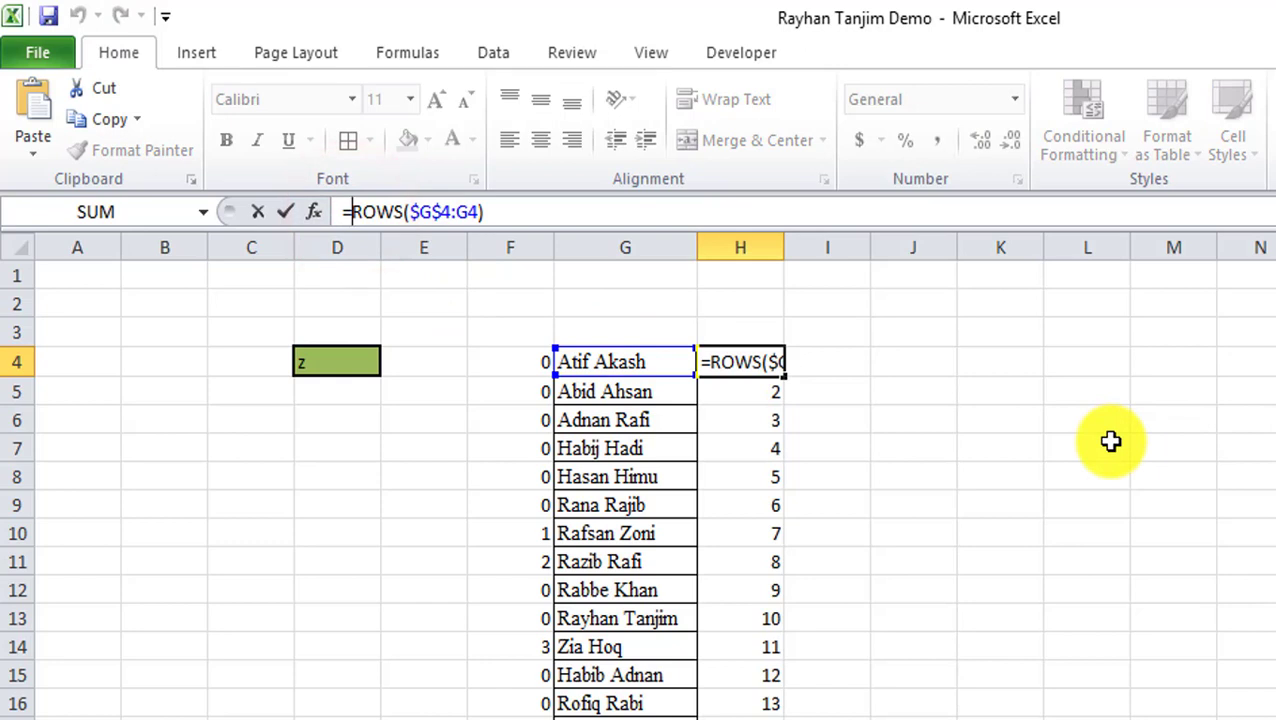
{"action": "type", "text": "vl"}
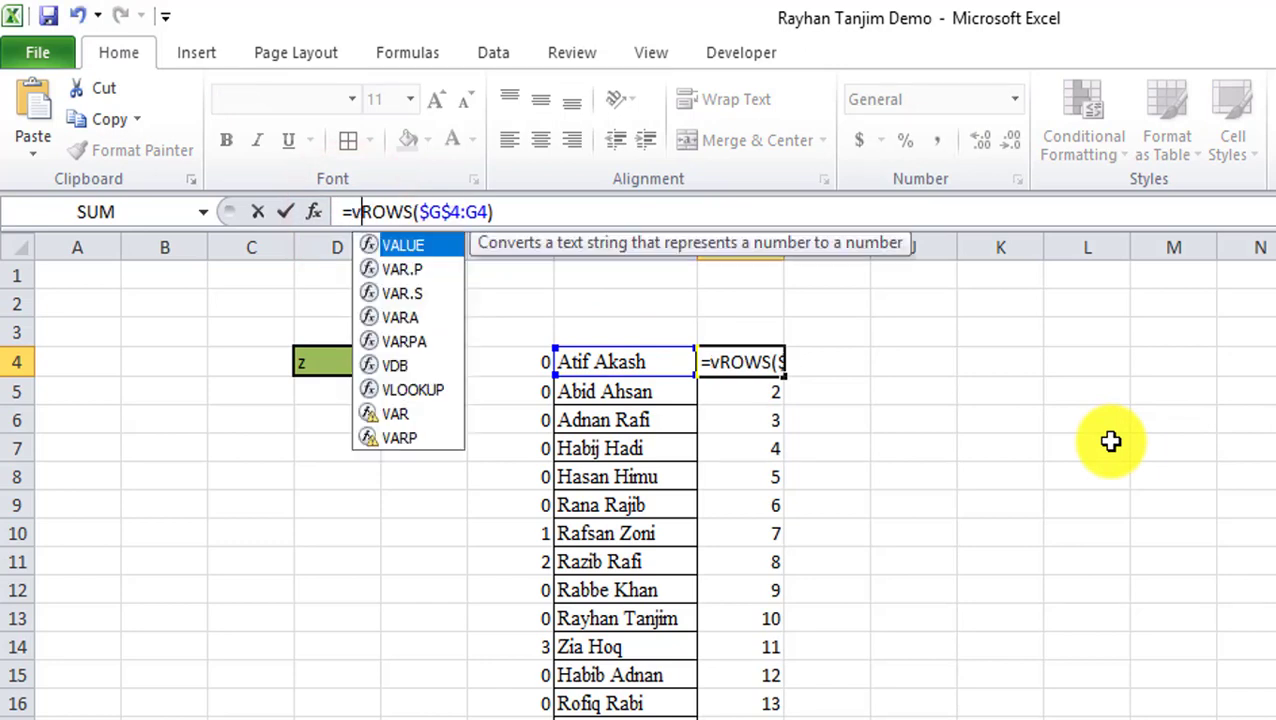
{"action": "key", "text": "Tab"}
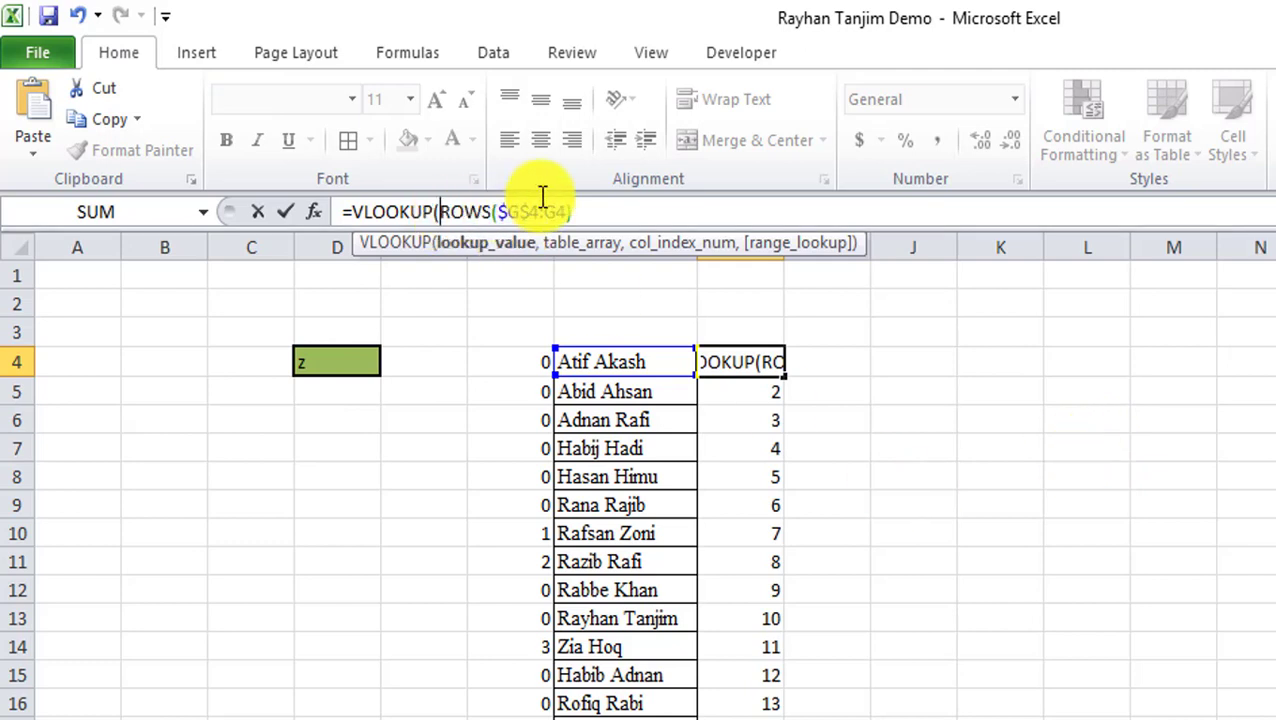
{"action": "left_click", "coordinate": [581, 208]}
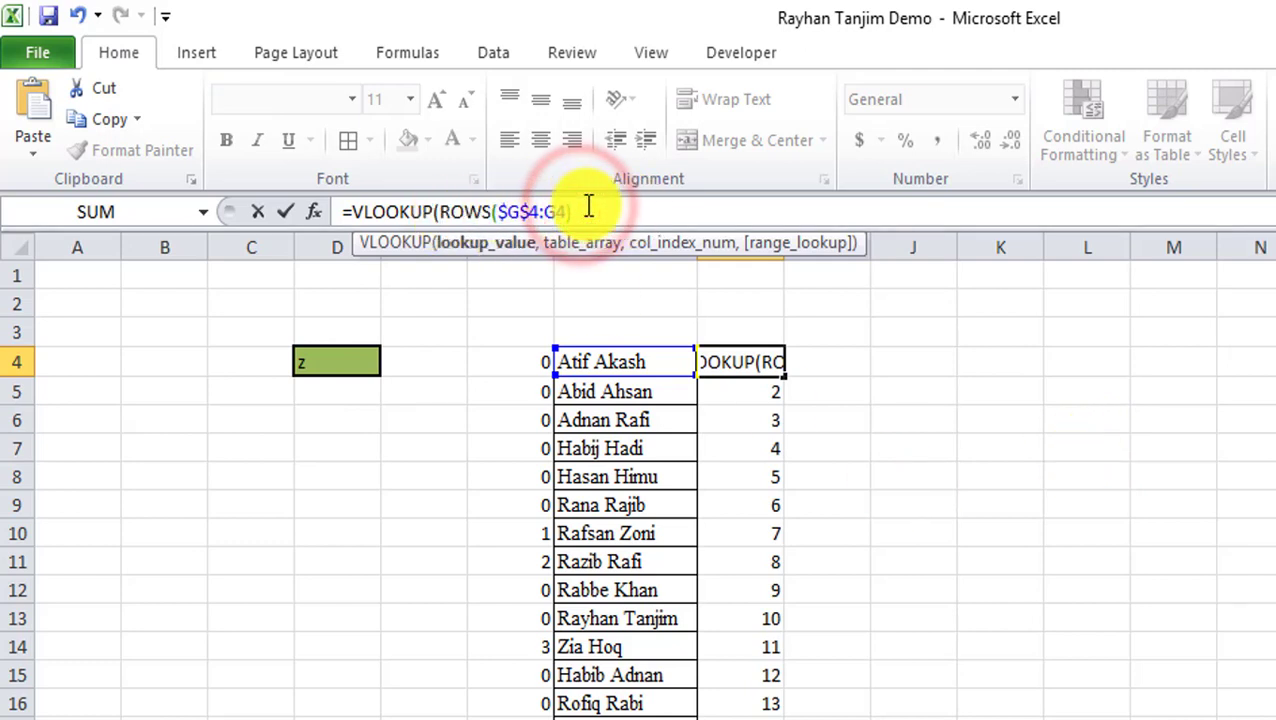
{"action": "type", "text": ","}
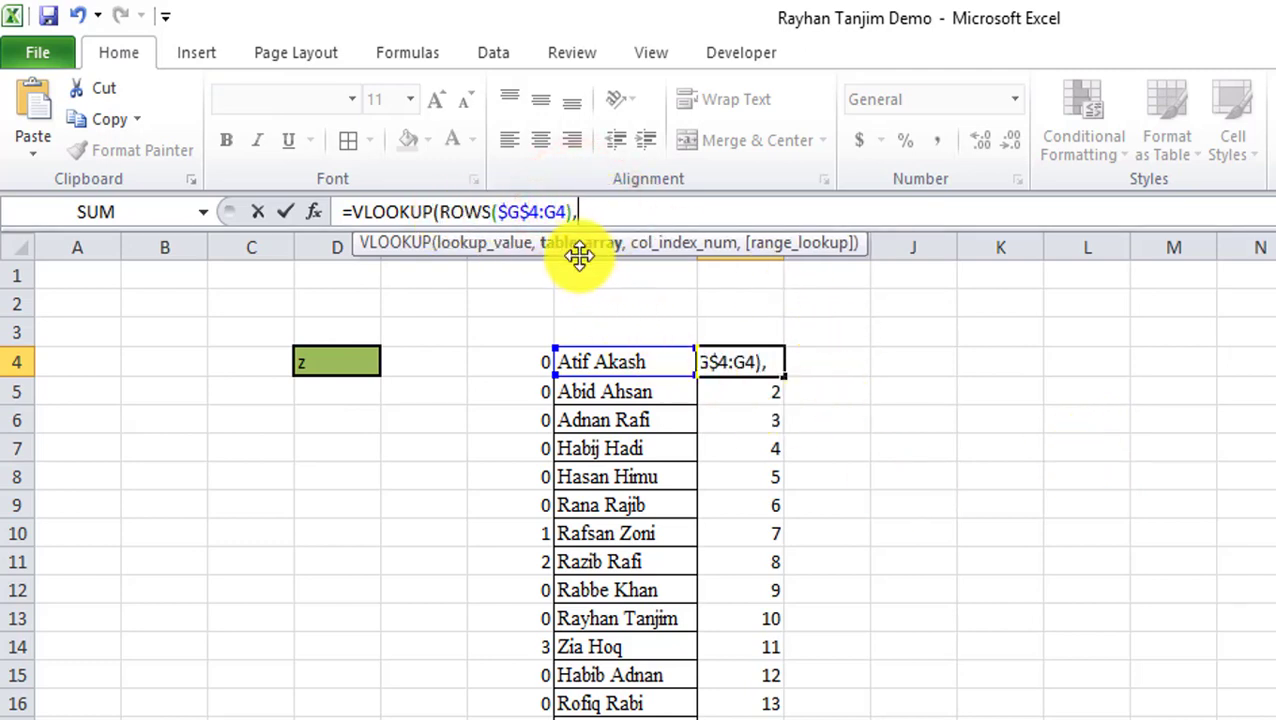
{"action": "left_click_drag", "start_coordinate": [526, 362], "coordinate": [675, 718]}
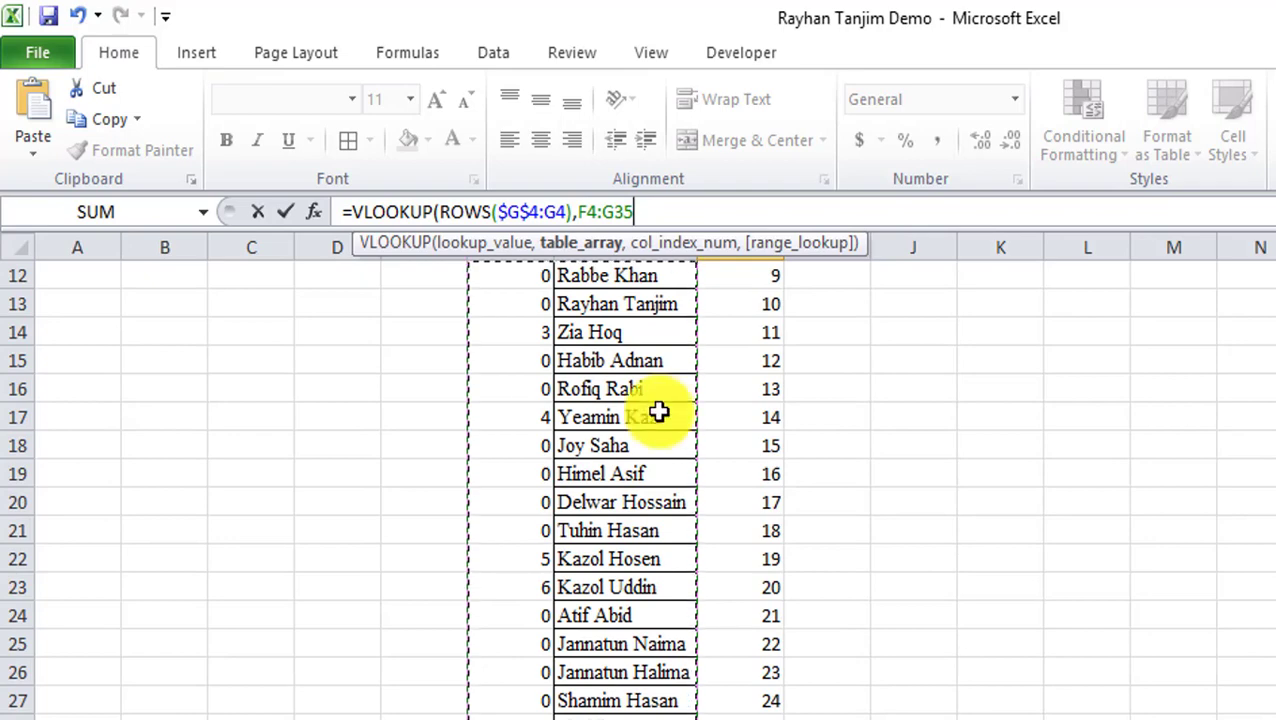
{"action": "type", "text": ","}
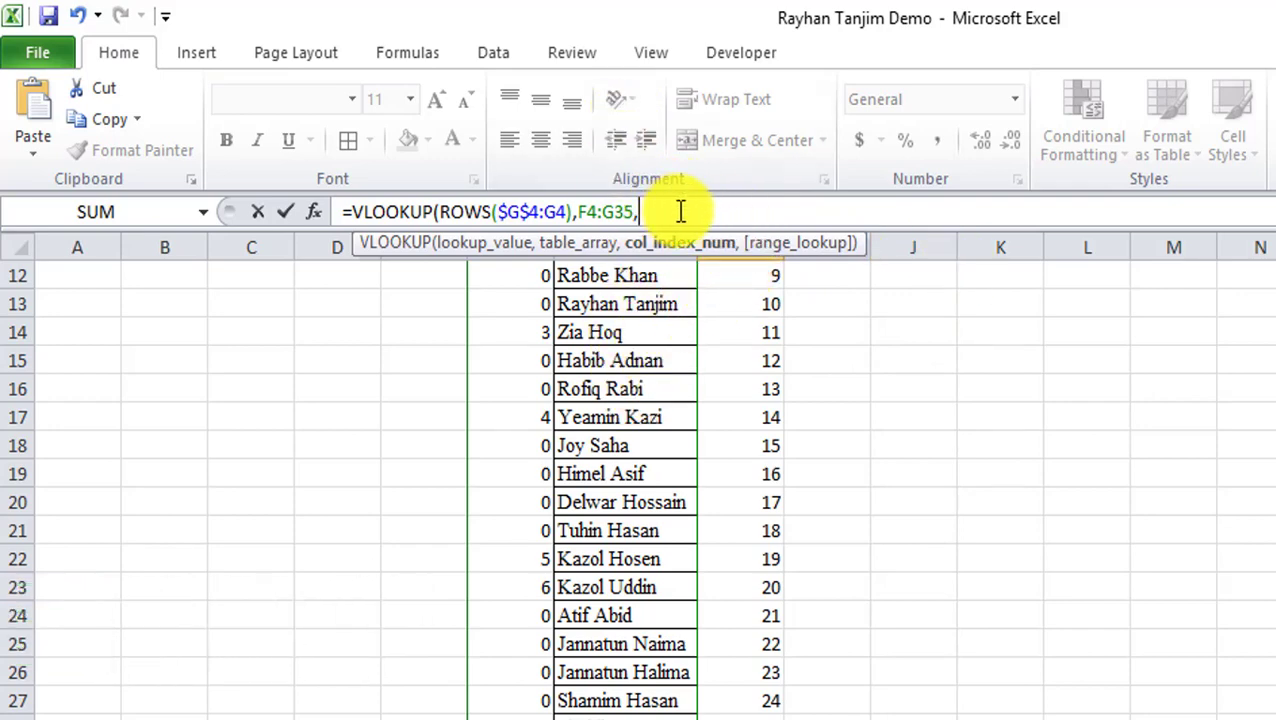
{"action": "type", "text": "2"}
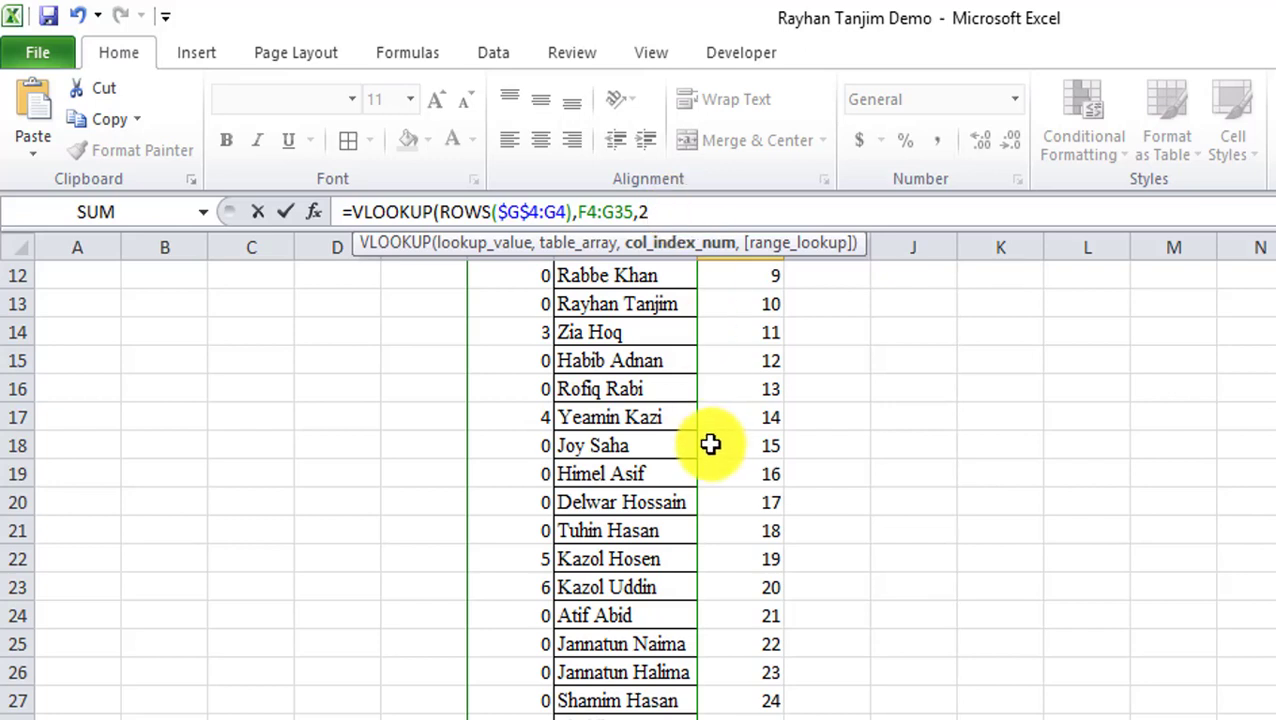
{"action": "type", "text": ","}
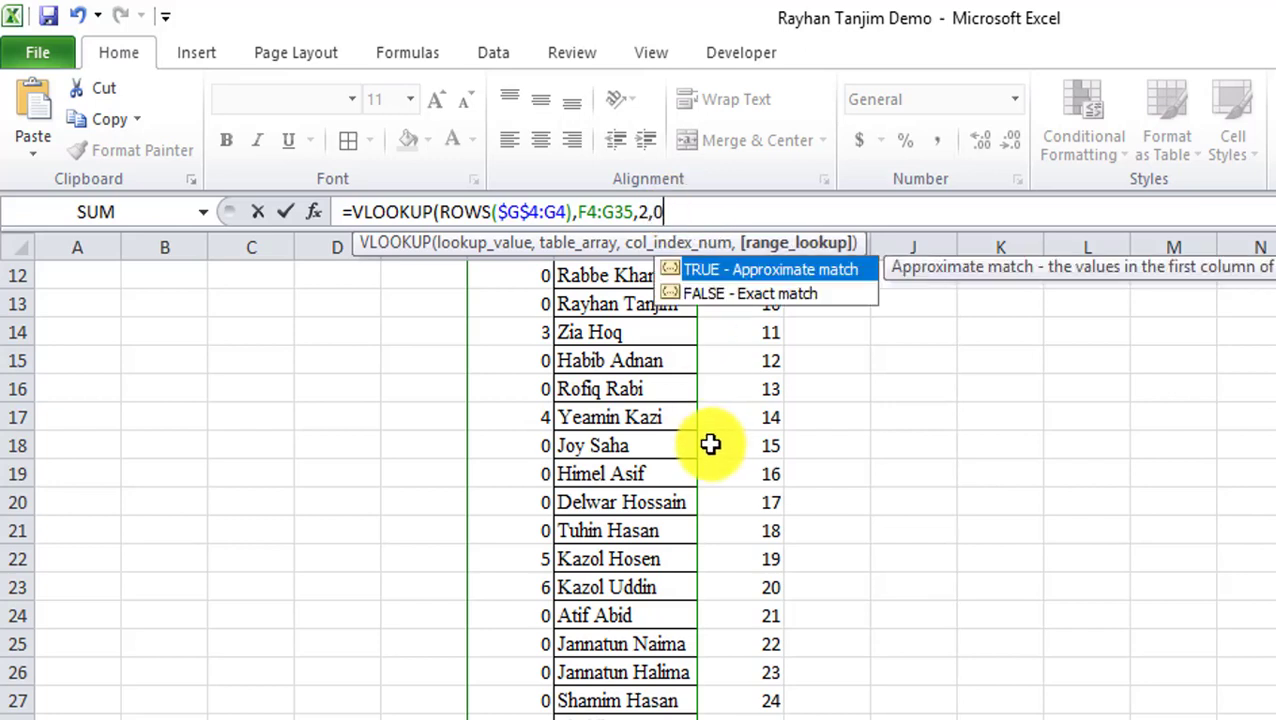
{"action": "type", "text": "0)"}
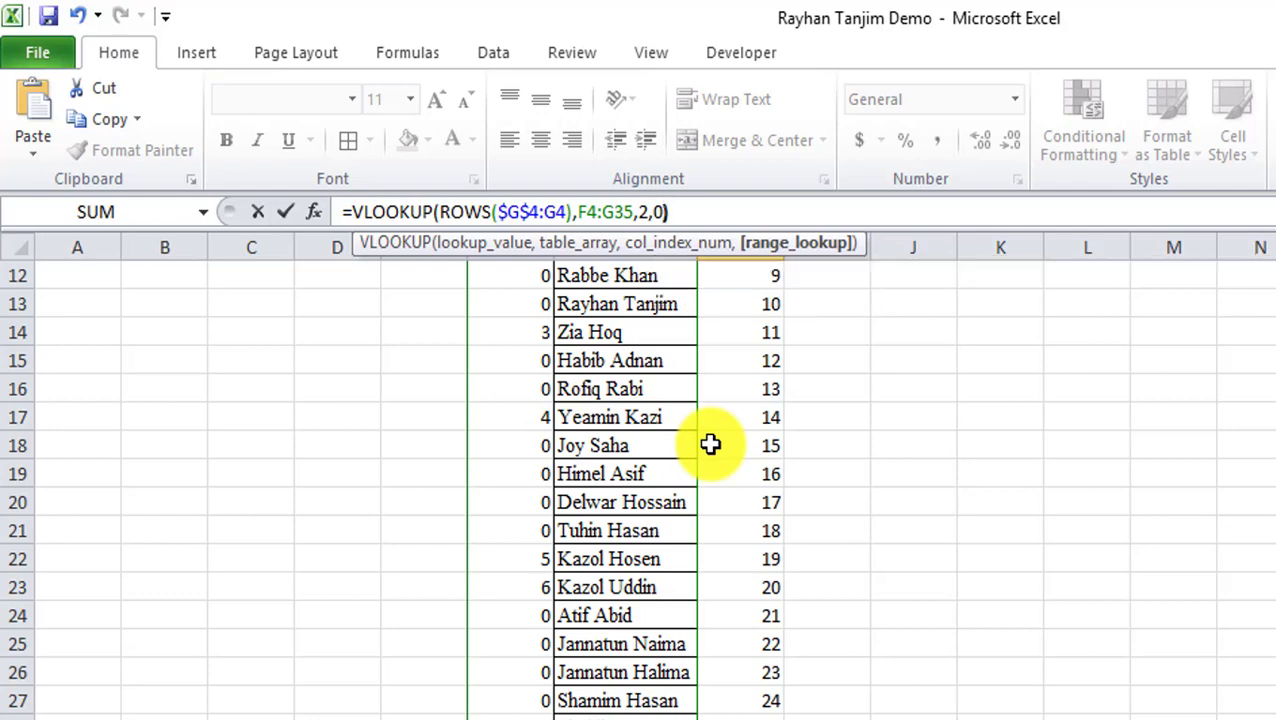
{"action": "key", "text": "Return"}
Widen column H and fill the H4 VLOOKUP down, listing the six names then #N/A.
{"action": "scroll", "coordinate": [746, 305], "scroll_direction": "up", "scroll_amount": 2}
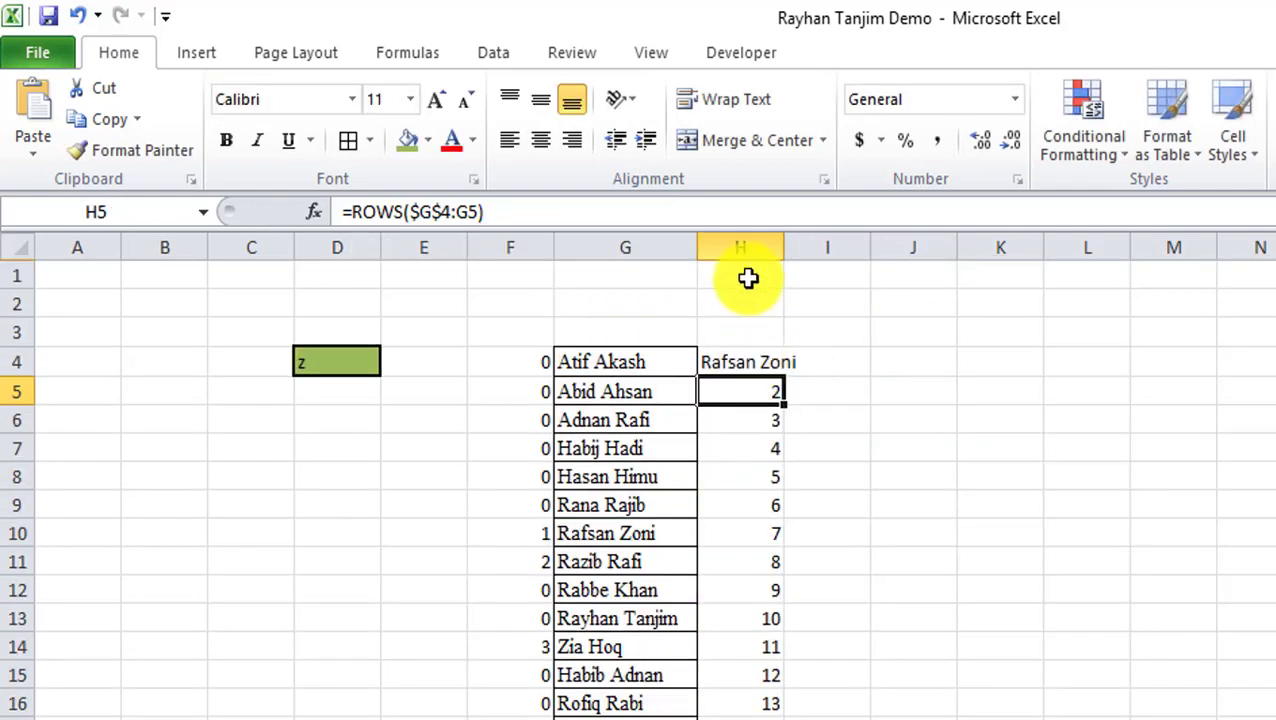
{"action": "left_click_drag", "start_coordinate": [788, 254], "coordinate": [803, 254]}
{"action": "left_click", "coordinate": [783, 360]}
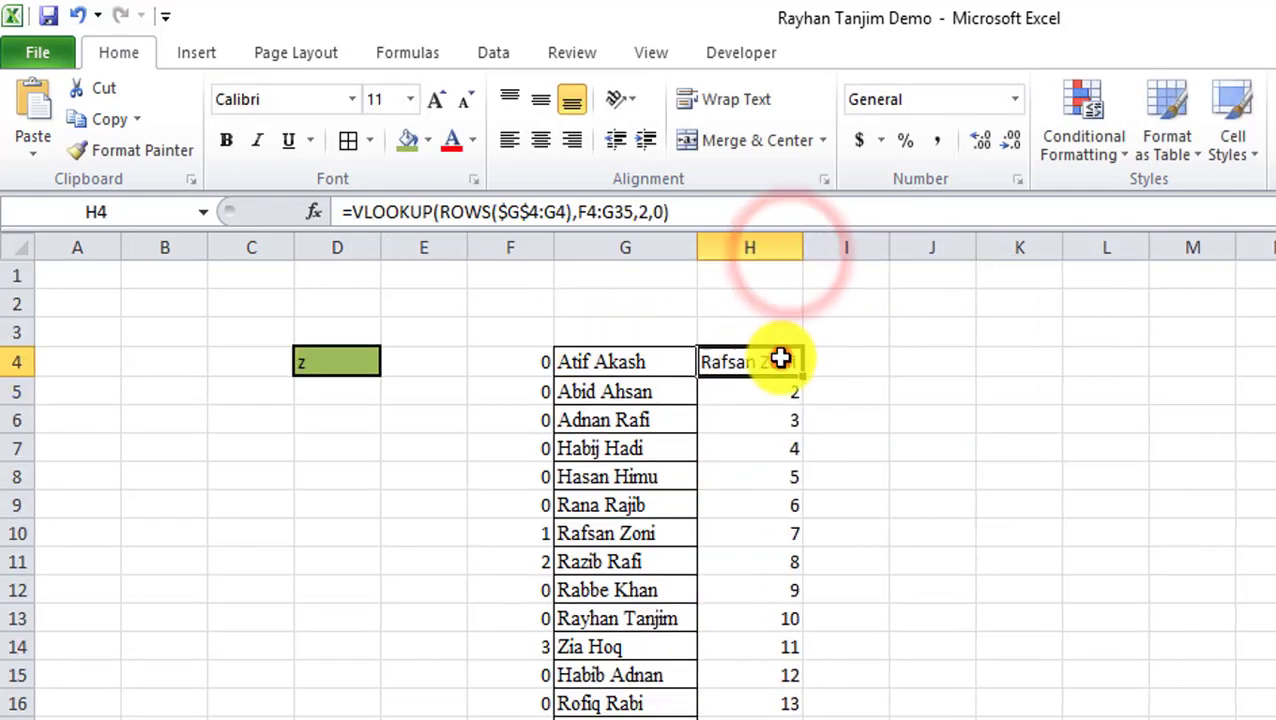
{"action": "double_click", "coordinate": [806, 374]}
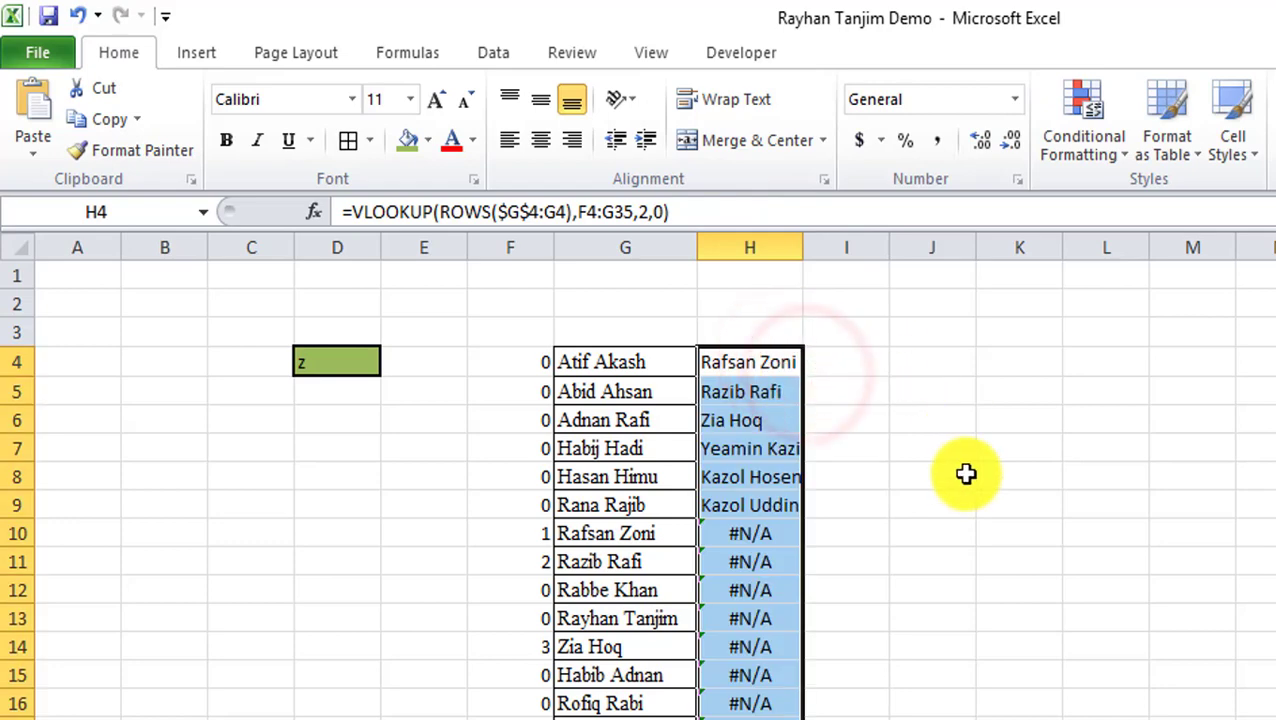
{"action": "scroll", "coordinate": [889, 484], "scroll_direction": "down", "scroll_amount": 6}
{"action": "scroll", "coordinate": [889, 523], "scroll_direction": "up", "scroll_amount": 6}
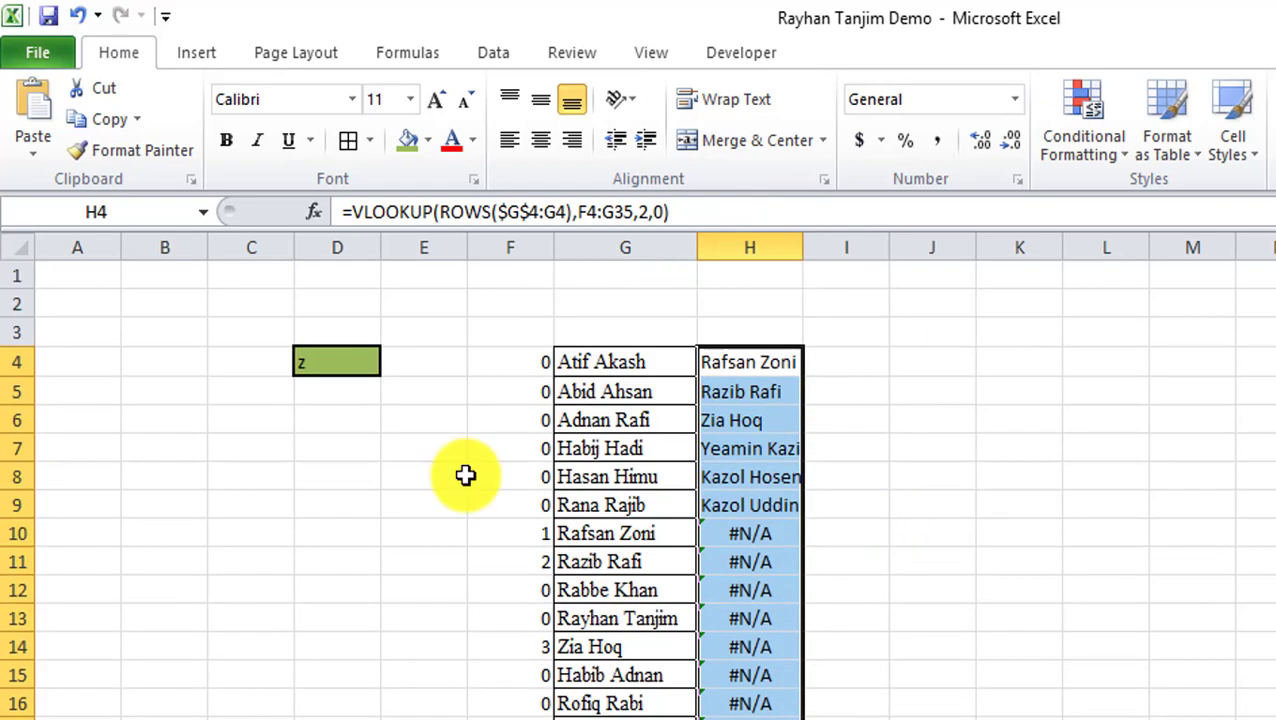
Review the search text in D4 and the formulas in H4, F11 and H5.
{"action": "left_click", "coordinate": [330, 364]}
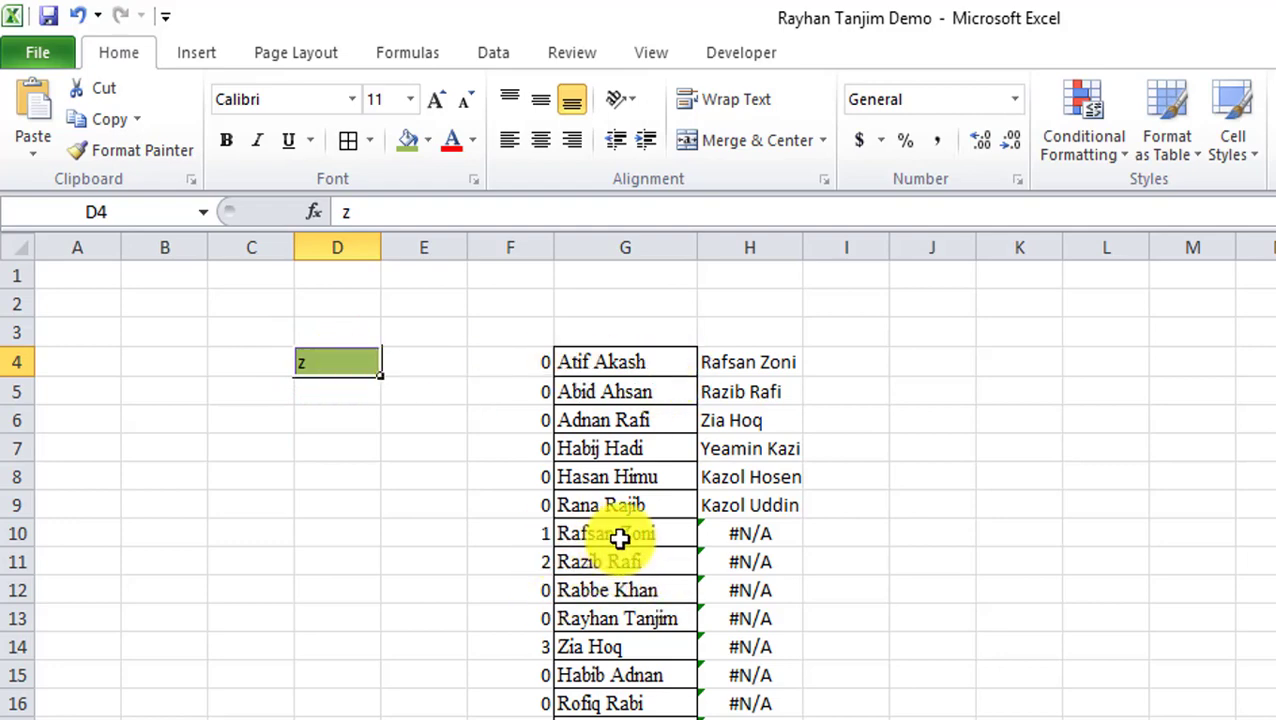
{"action": "left_click", "coordinate": [763, 365]}
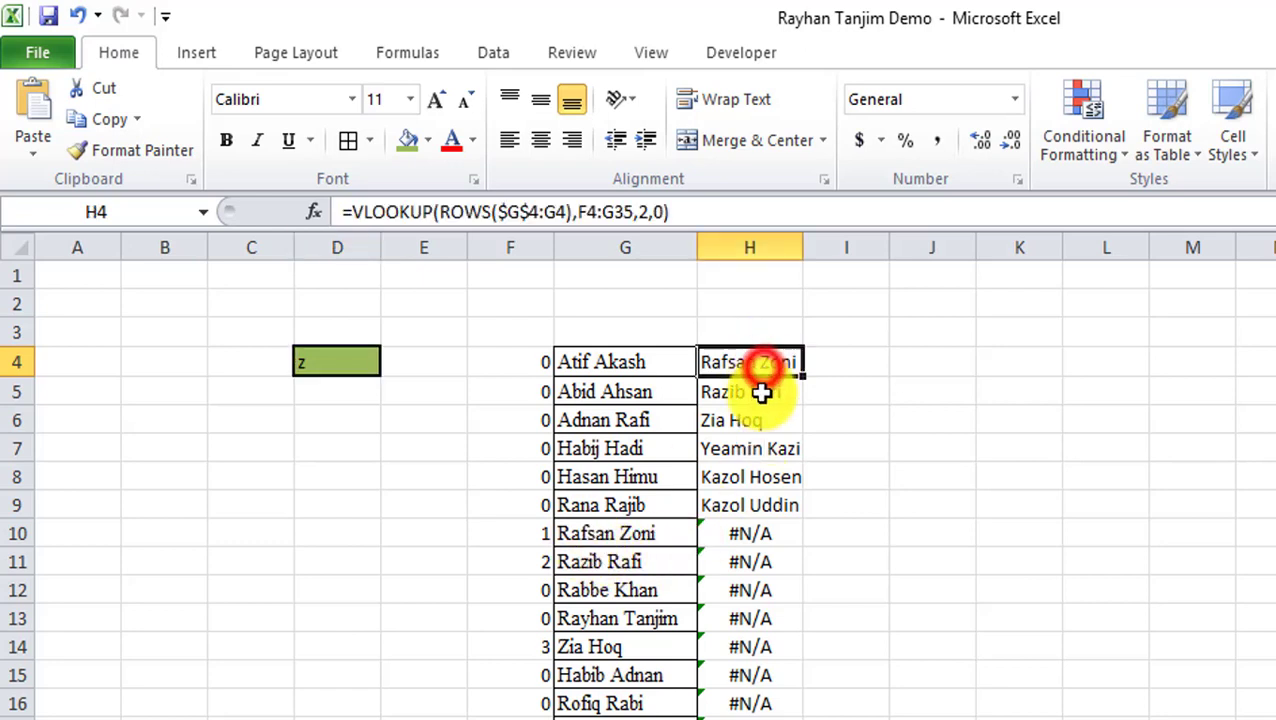
{"action": "left_click", "coordinate": [541, 562]}
{"action": "left_click", "coordinate": [741, 400]}
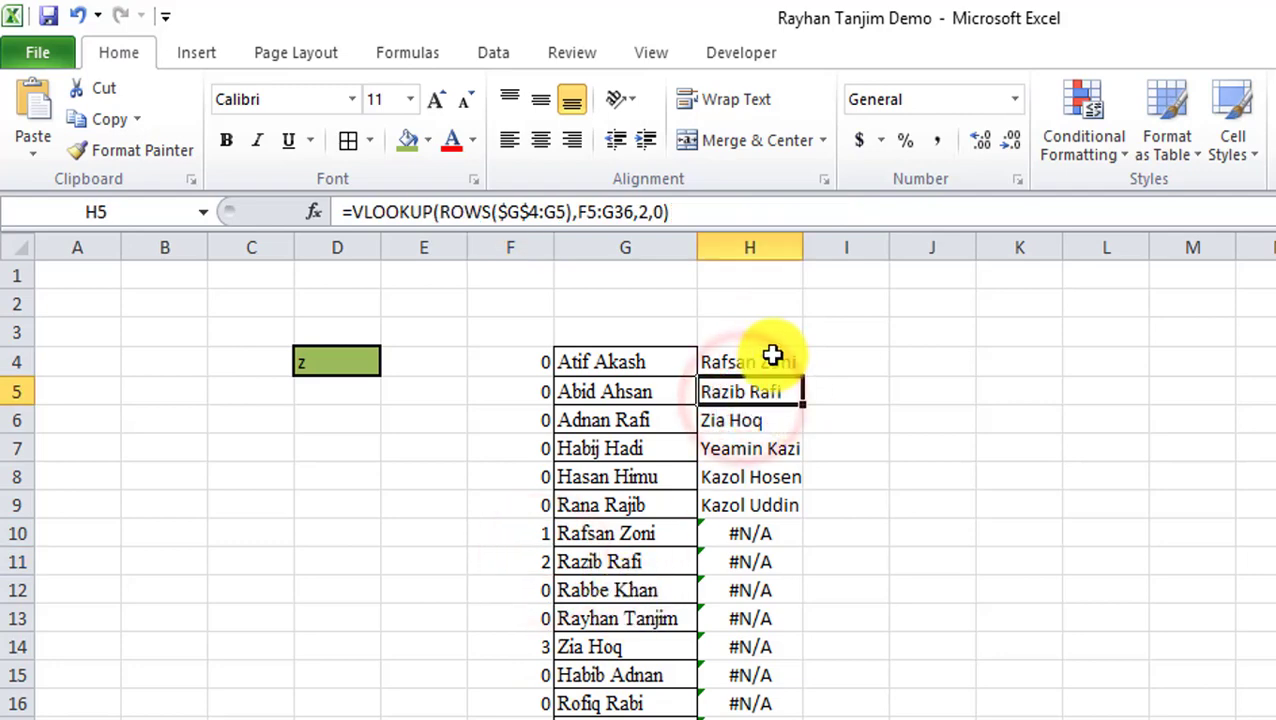
{"action": "scroll", "coordinate": [783, 585], "scroll_direction": "down", "scroll_amount": 7}
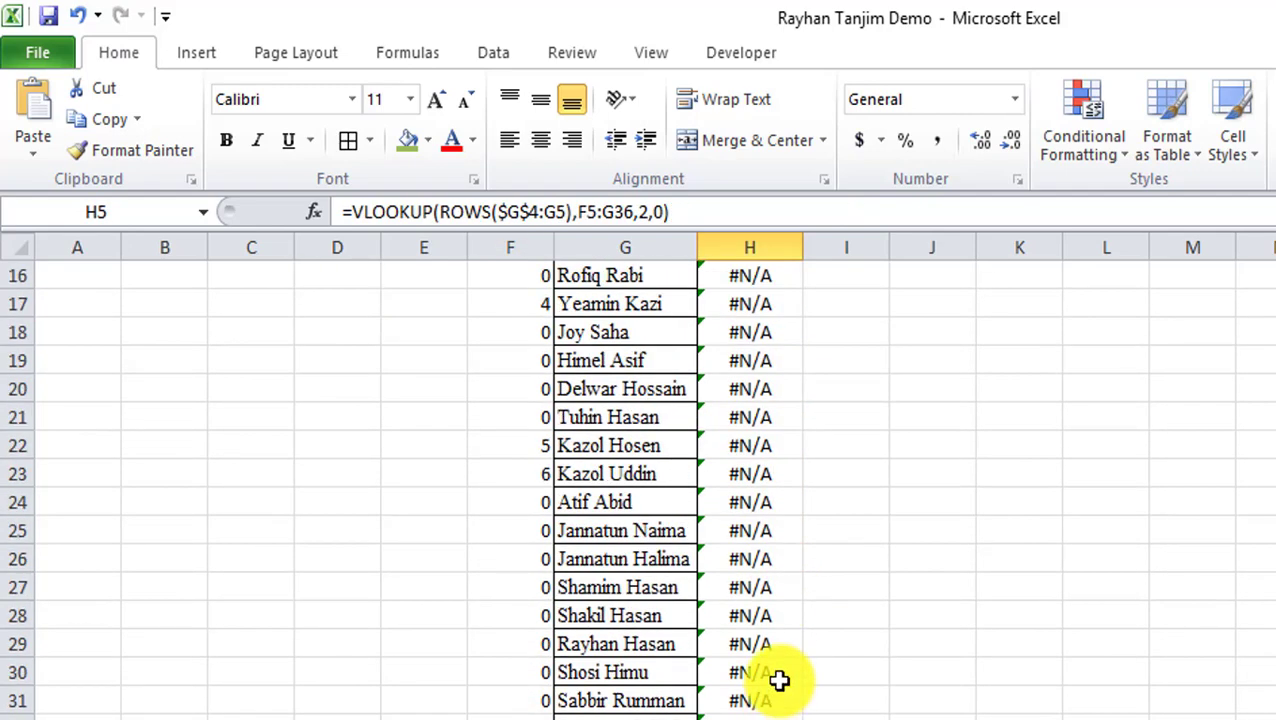
{"action": "scroll", "coordinate": [732, 662], "scroll_direction": "up", "scroll_amount": 7}
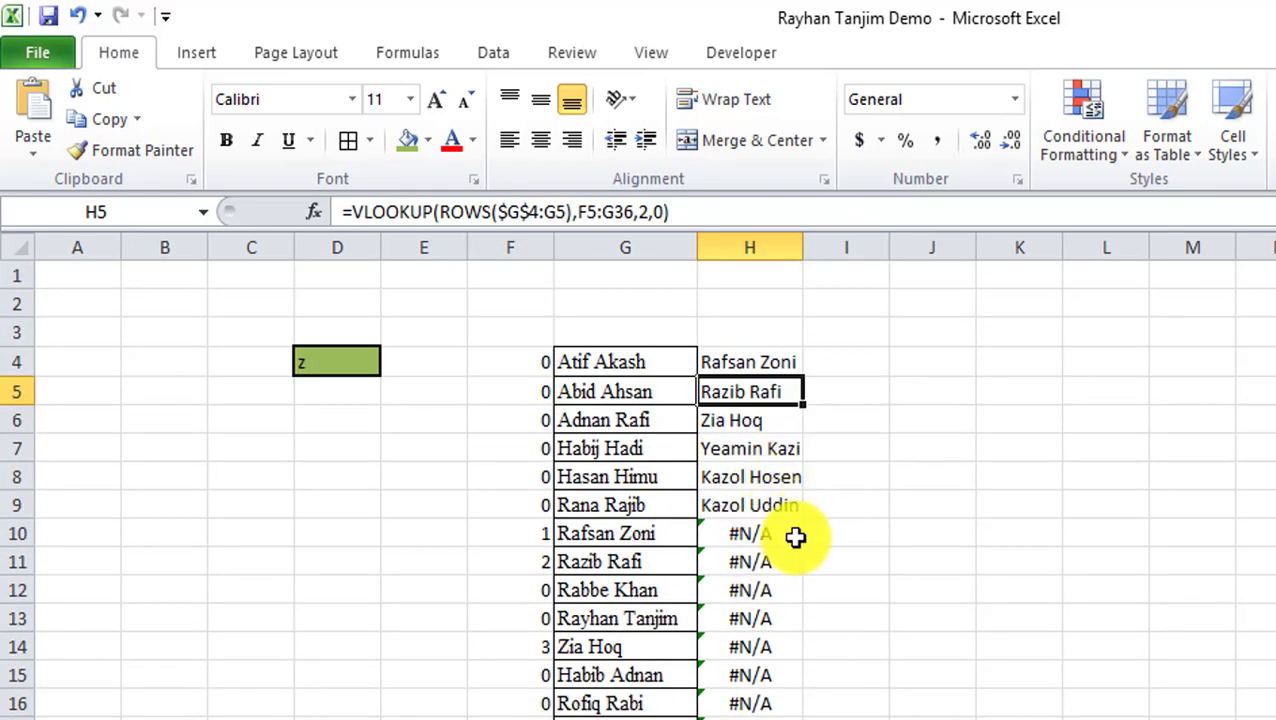
{"action": "left_click", "coordinate": [748, 366]}
Wrap the H4 VLOOKUP in IFERROR(…,"") so missing matches return empty text.
{"action": "left_click", "coordinate": [357, 212]}
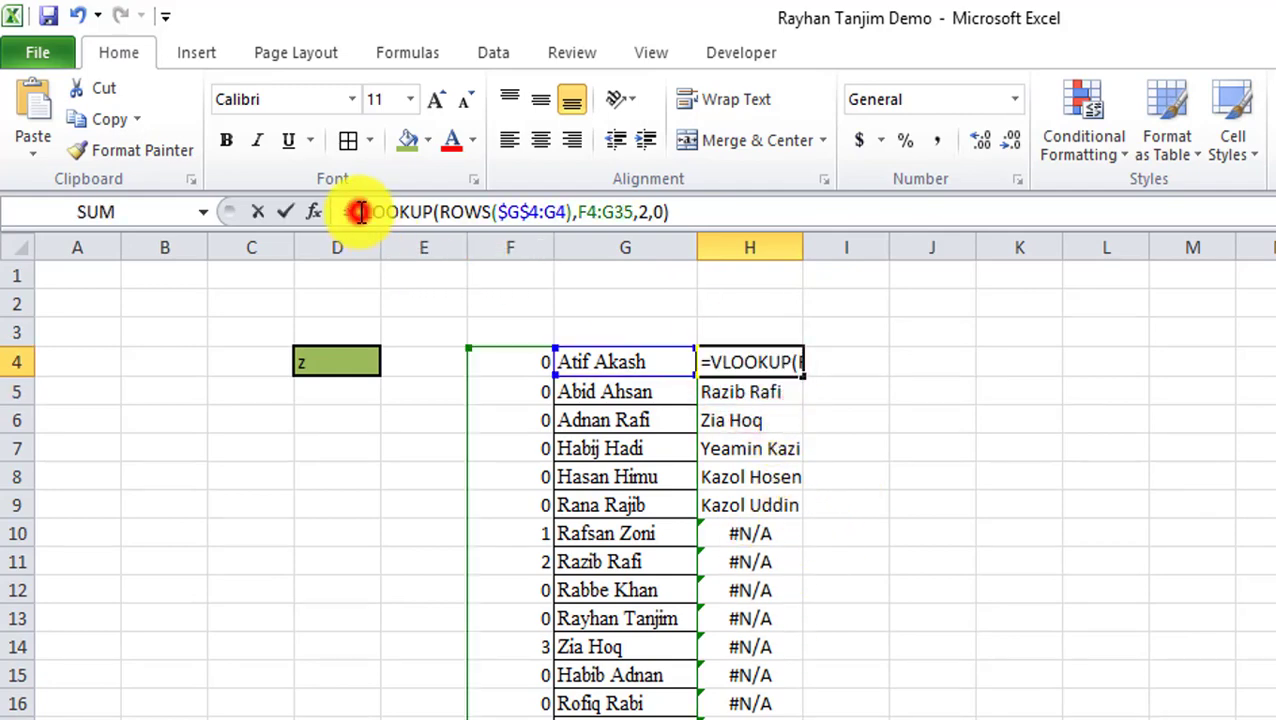
{"action": "left_click", "coordinate": [352, 212]}
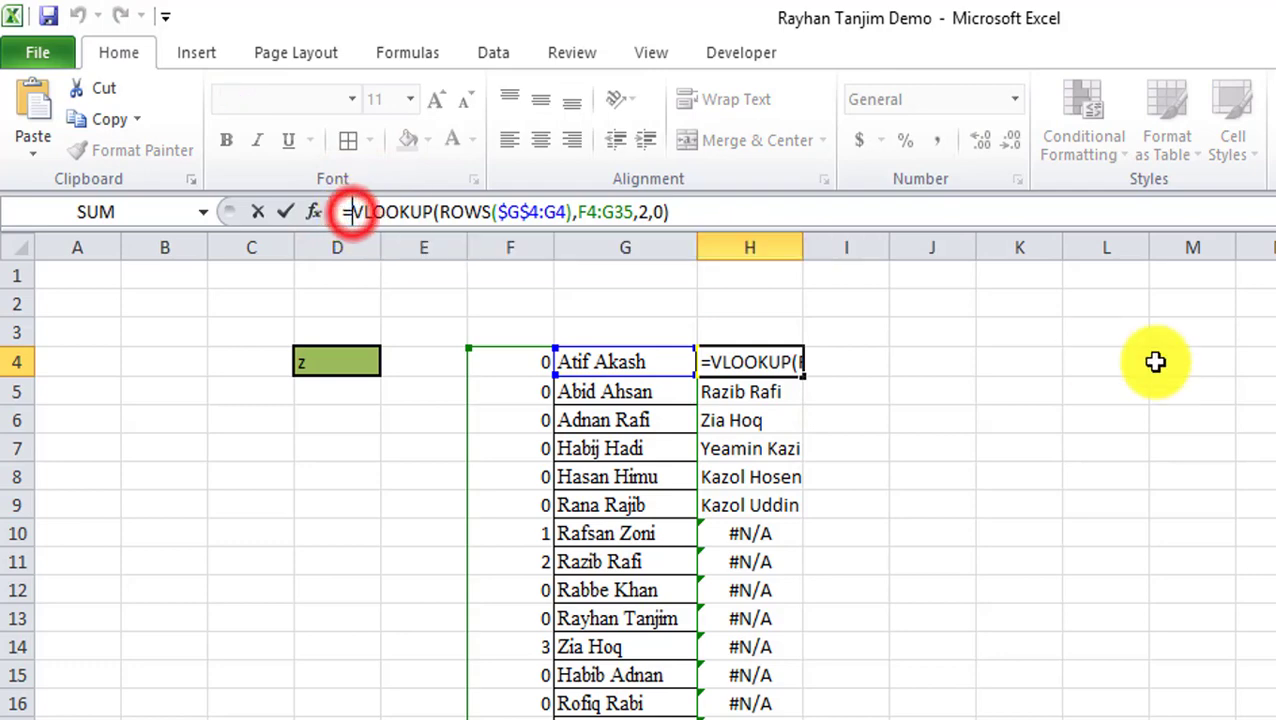
{"action": "type", "text": "if"}
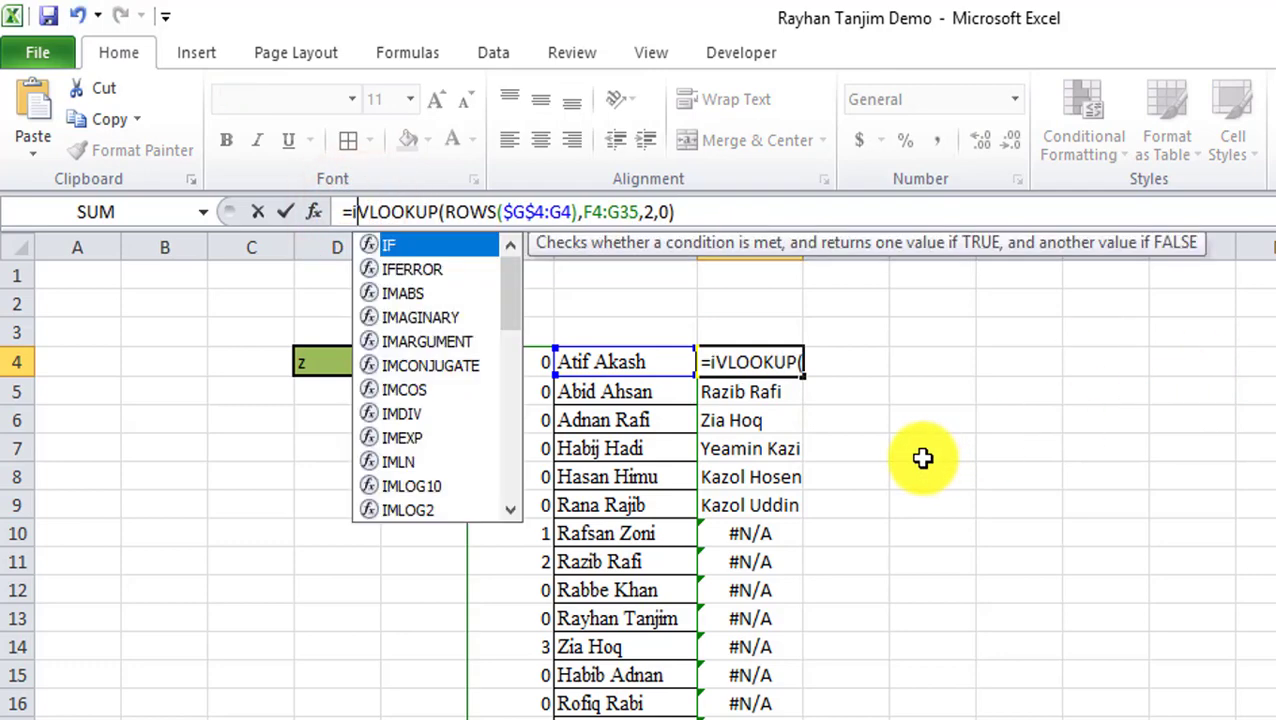
{"action": "type", "text": "error"}
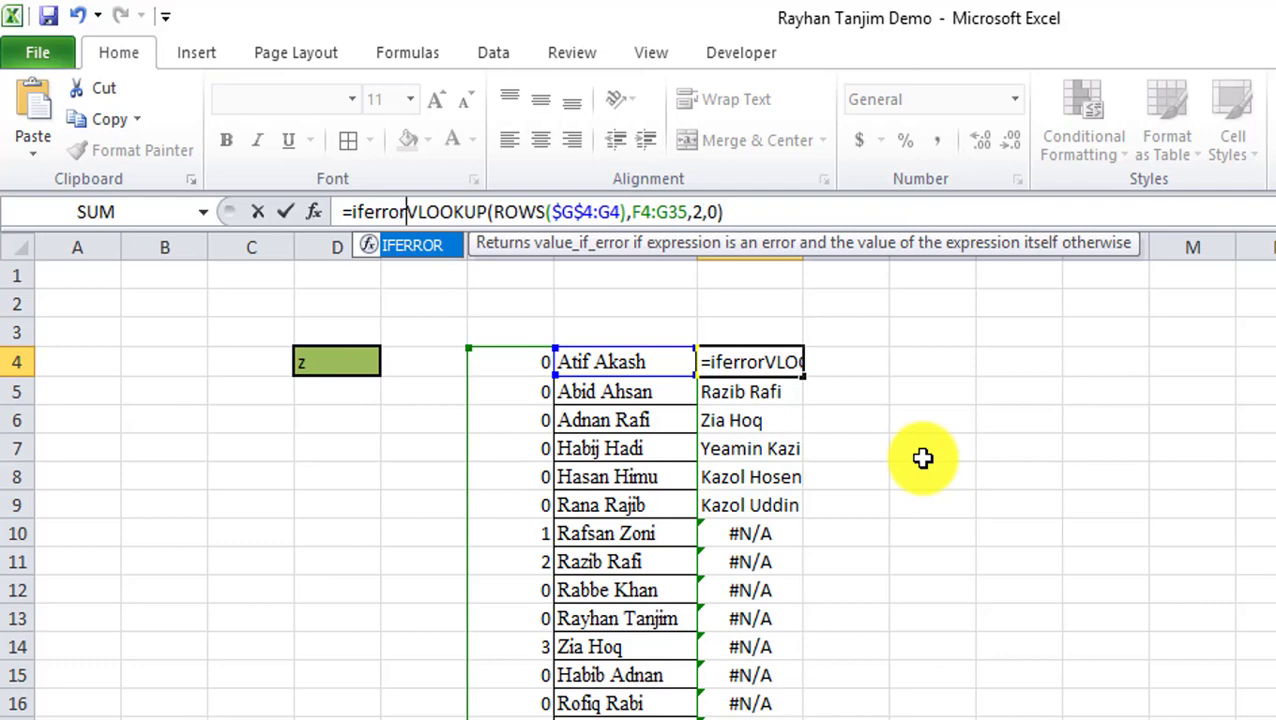
{"action": "type", "text": "("}
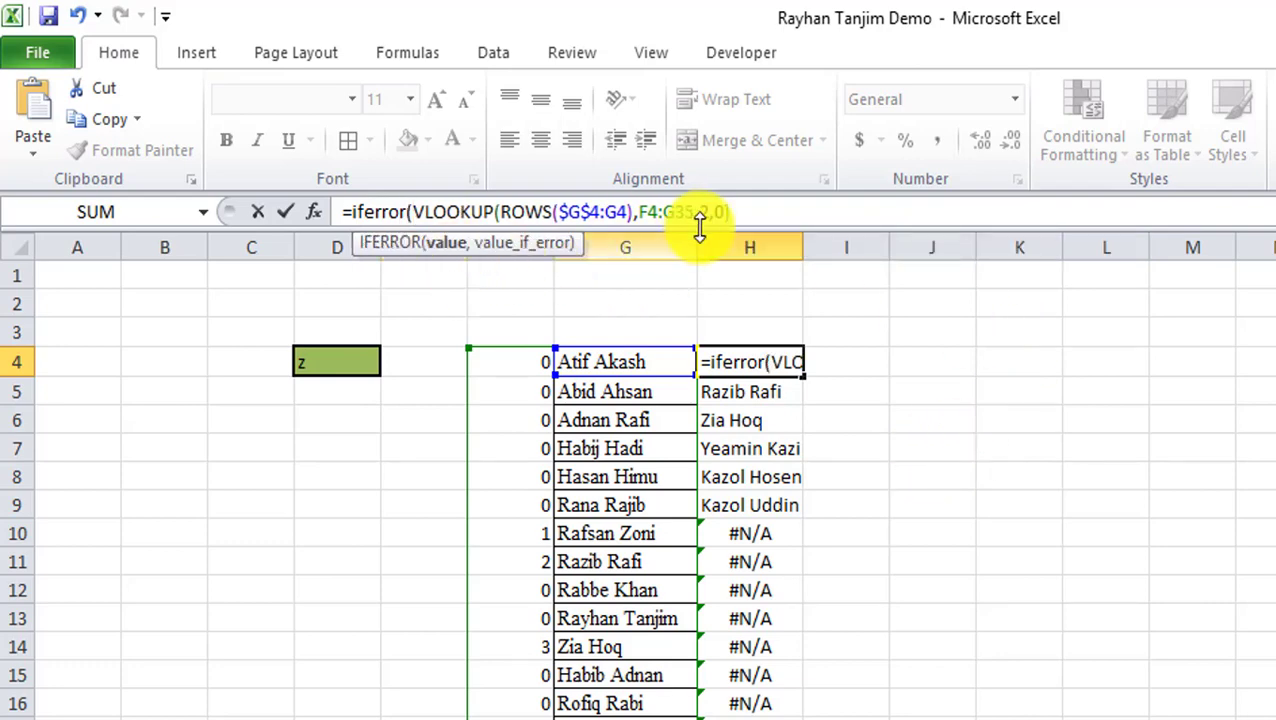
{"action": "left_click", "coordinate": [767, 208]}
{"action": "type", "text": ","}
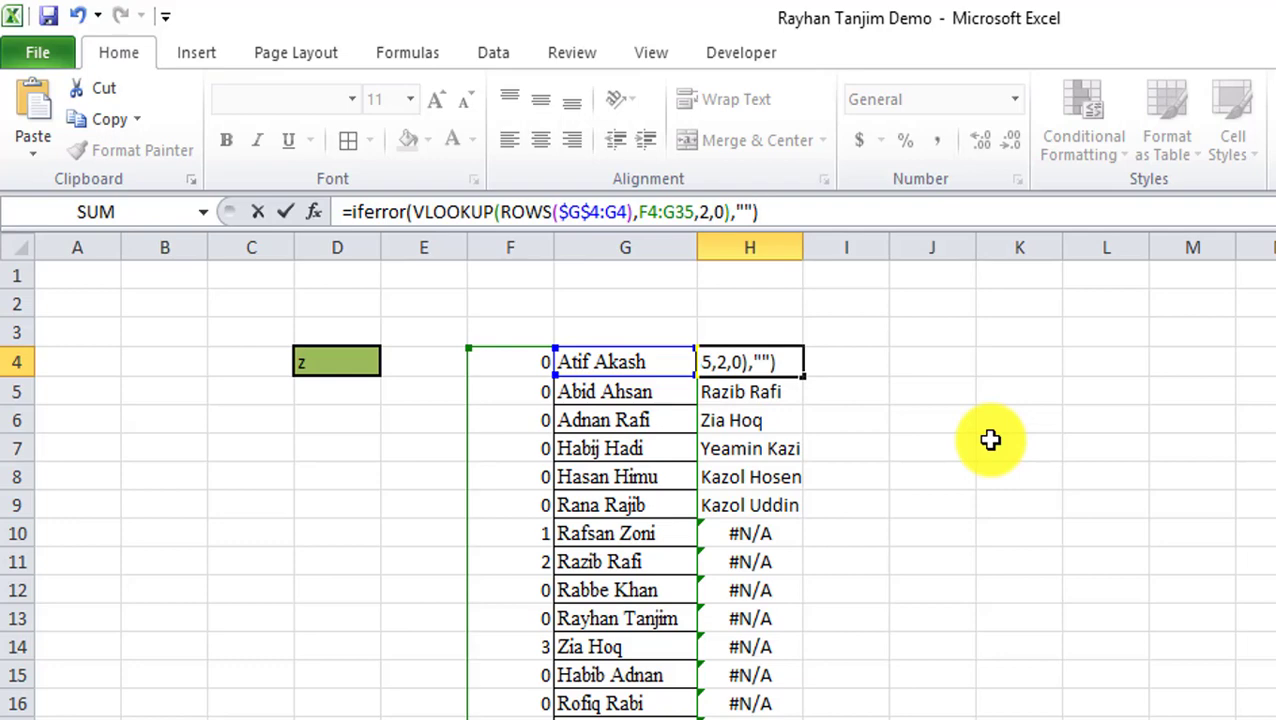
{"action": "key", "text": "Return"}
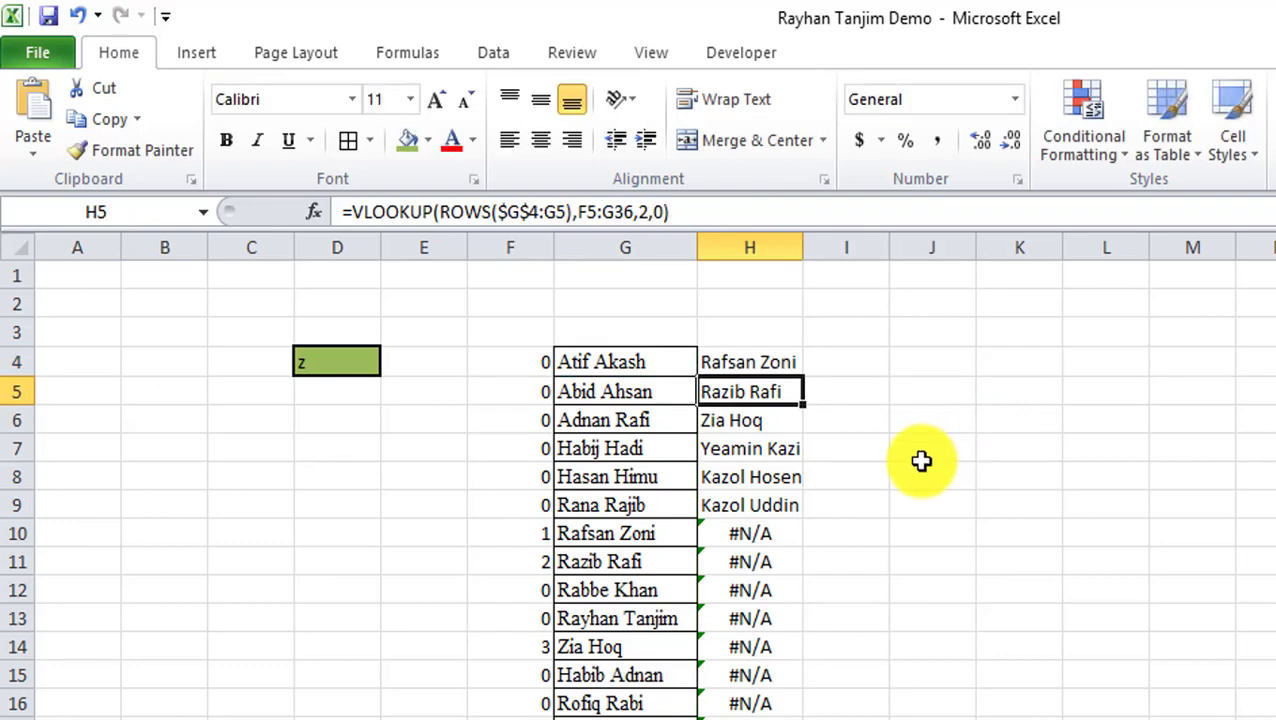
Fill the IFERROR formula from H4 down column H, then verify blanks in H12 and H10.
{"action": "left_click", "coordinate": [764, 362]}
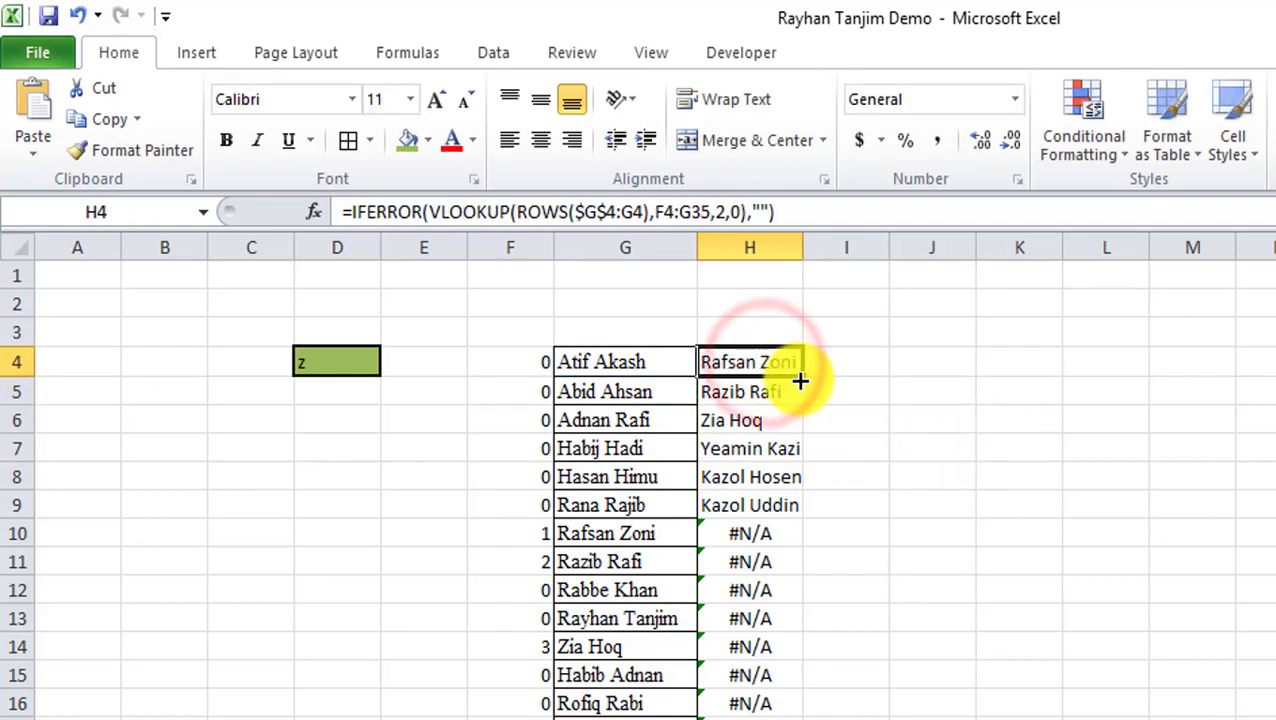
{"action": "double_click", "coordinate": [801, 376]}
{"action": "scroll", "coordinate": [805, 651], "scroll_direction": "down", "scroll_amount": 1}
{"action": "left_click", "coordinate": [746, 424]}
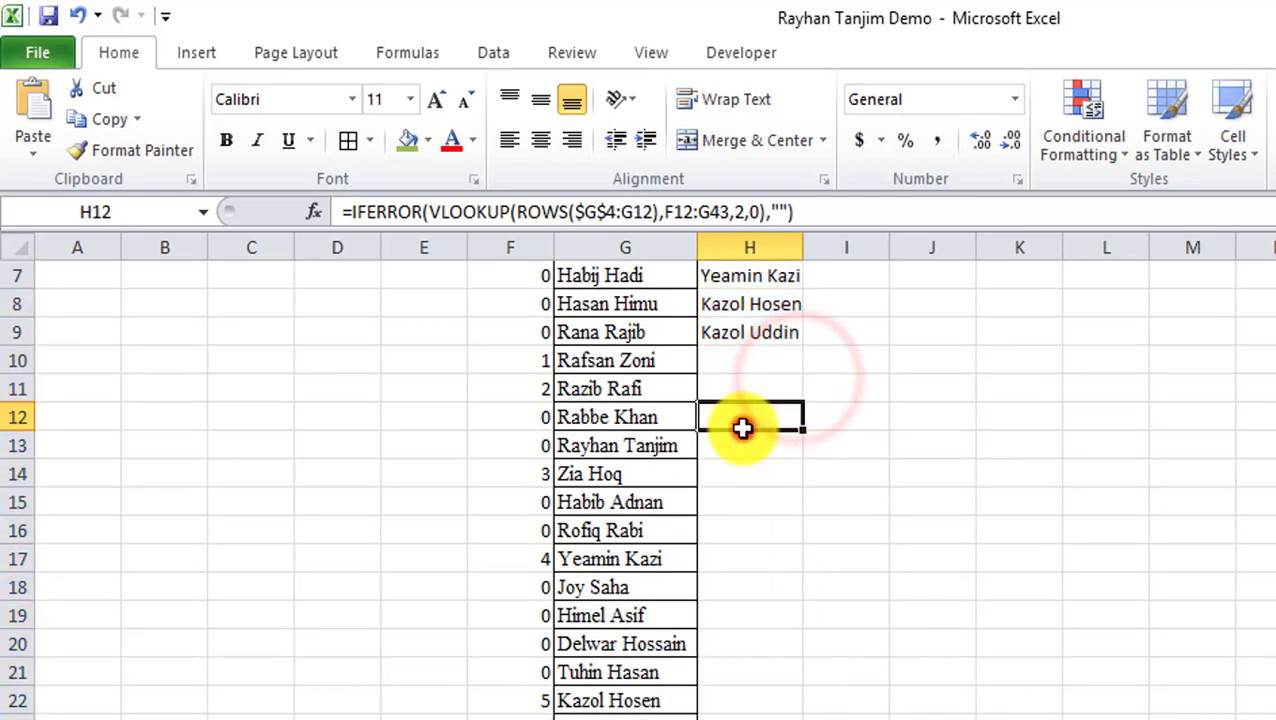
{"action": "left_click", "coordinate": [746, 364]}
{"action": "scroll", "coordinate": [760, 530], "scroll_direction": "up", "scroll_amount": 2}
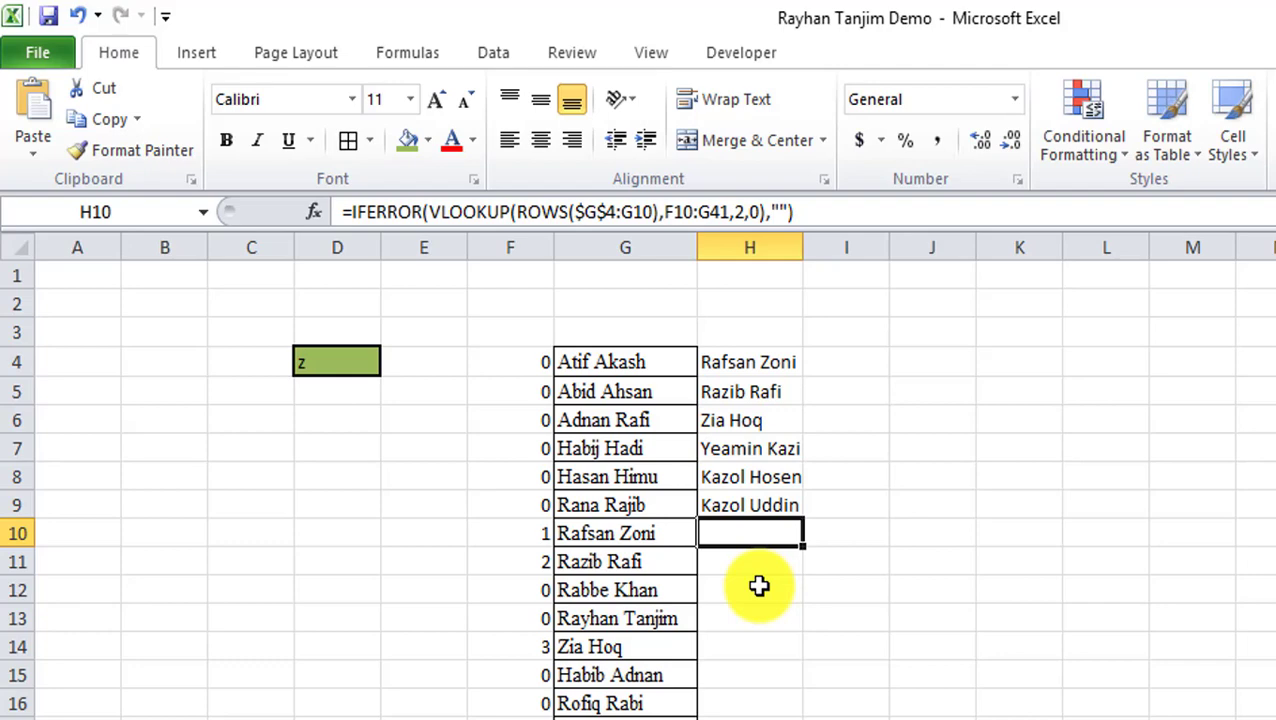
{"action": "left_click", "coordinate": [338, 361]}
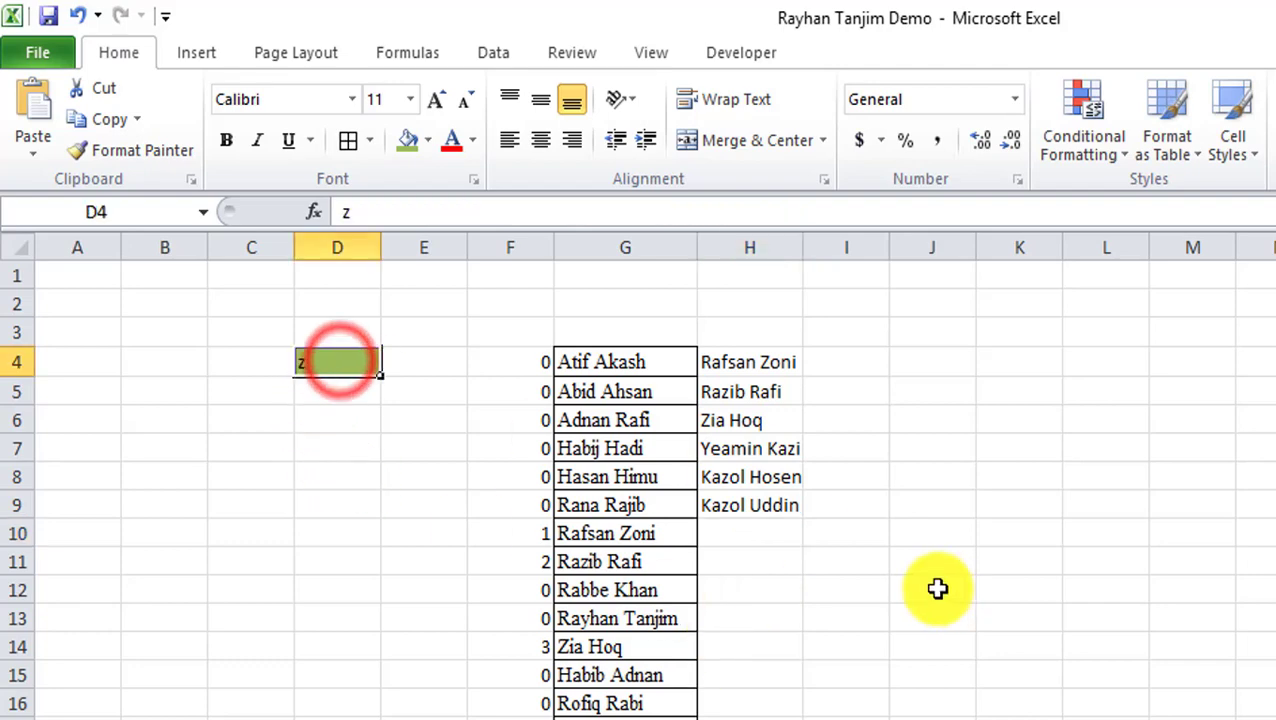
{"action": "type", "text": "T"}
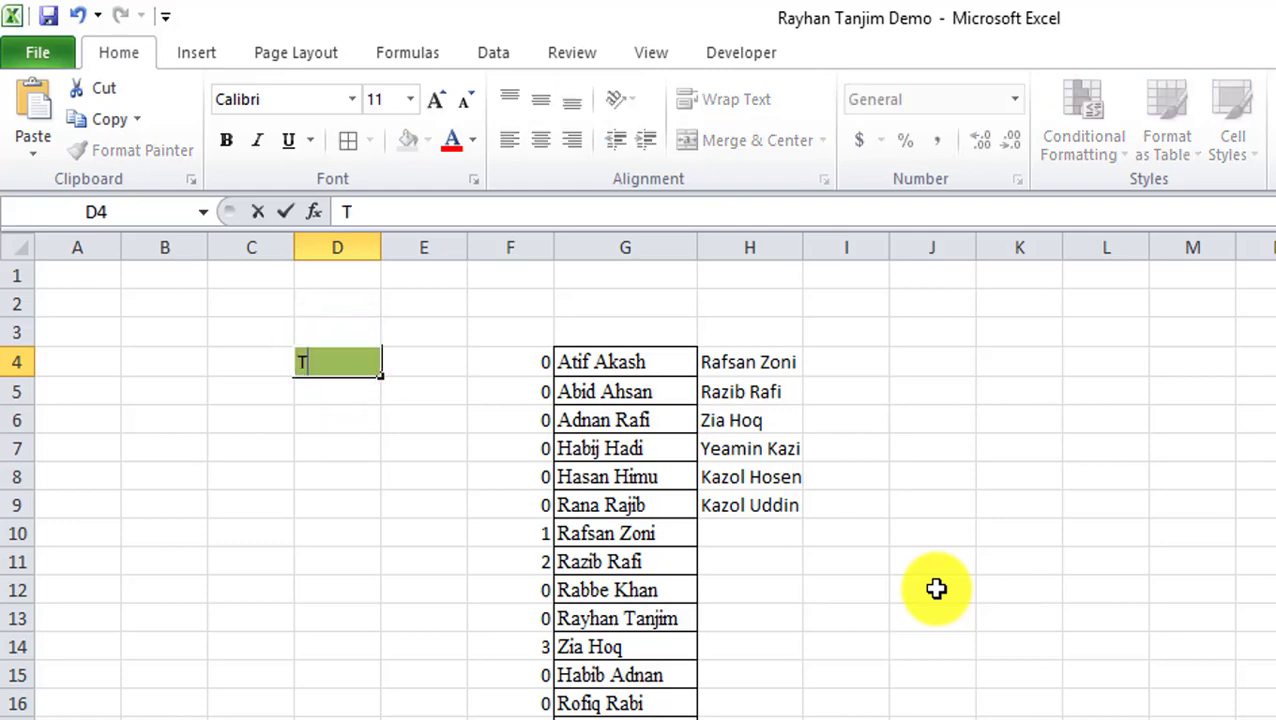
{"action": "key", "text": "Return"}
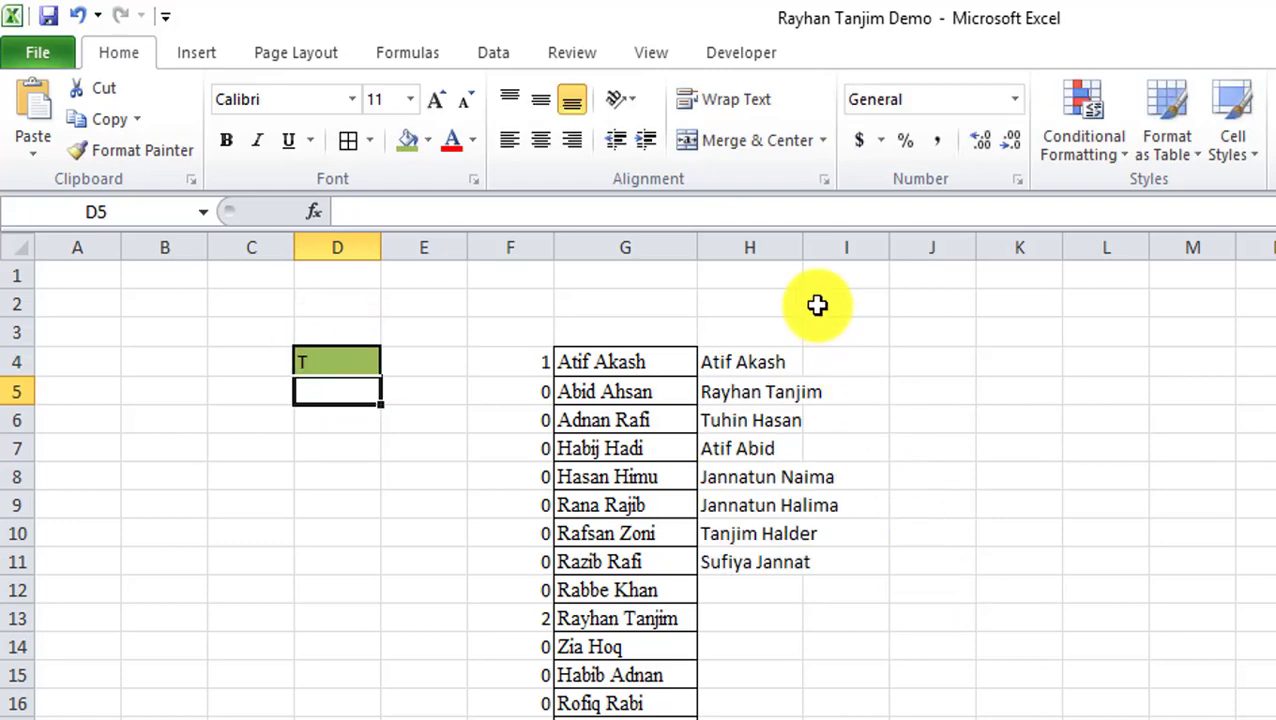
{"action": "double_click", "coordinate": [802, 246]}
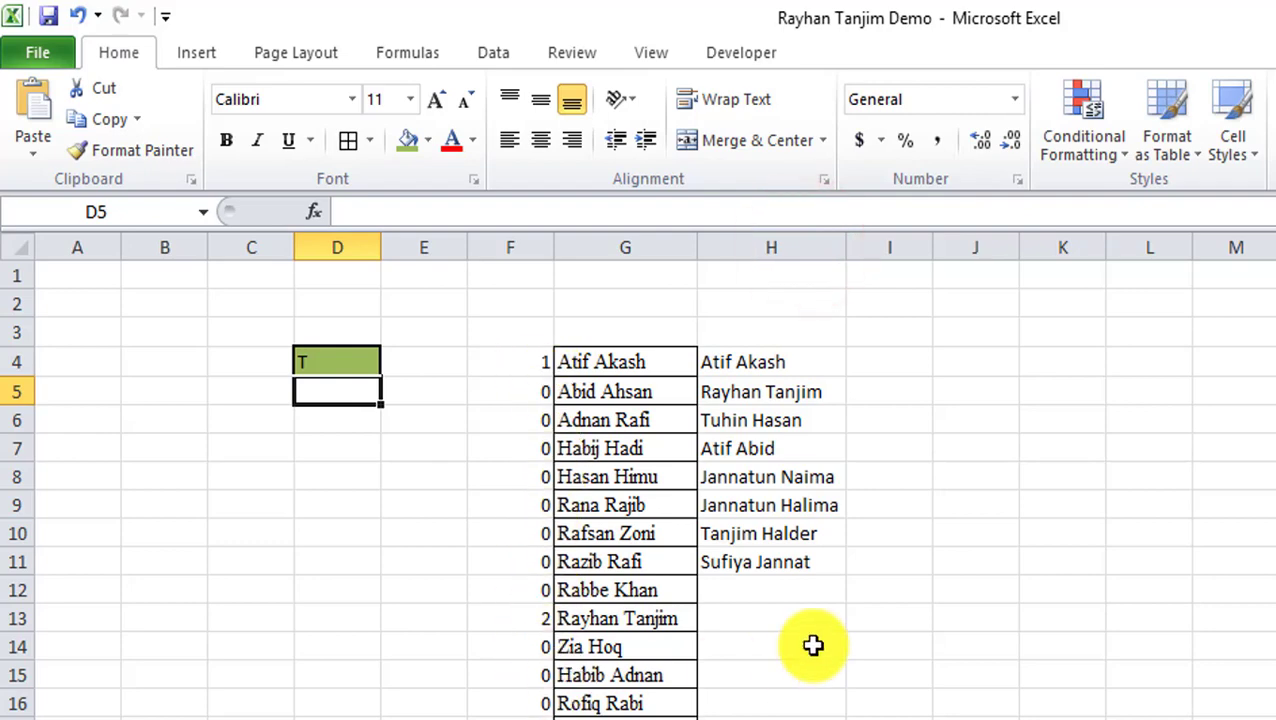
{"action": "left_click", "coordinate": [541, 358]}
{"action": "left_click", "coordinate": [740, 362]}
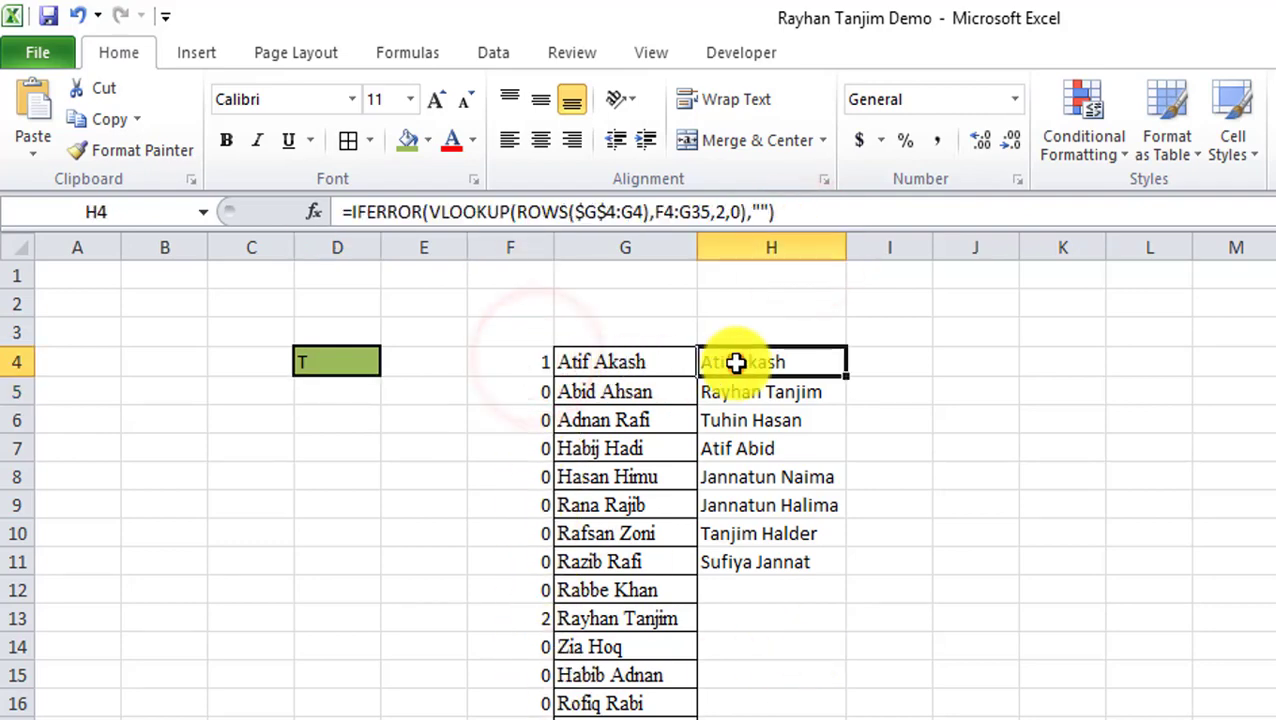
{"action": "left_click", "coordinate": [541, 624]}
{"action": "left_click", "coordinate": [575, 626]}
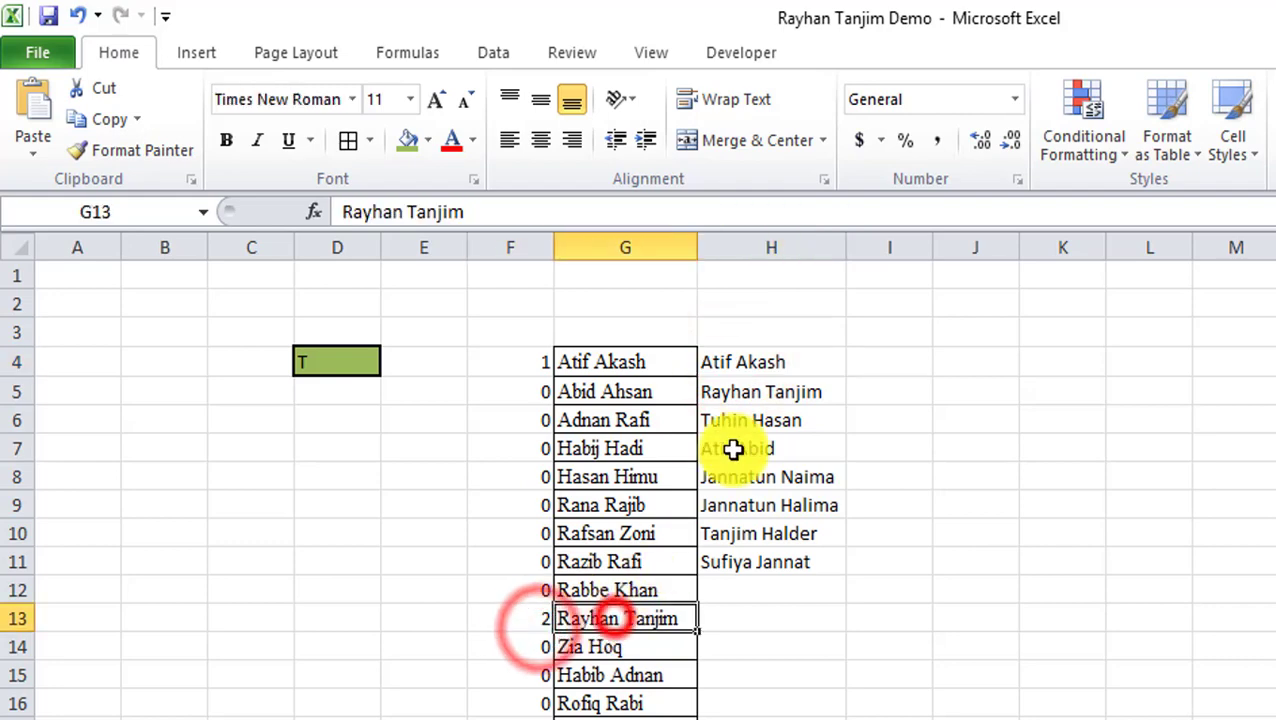
{"action": "left_click", "coordinate": [746, 393]}
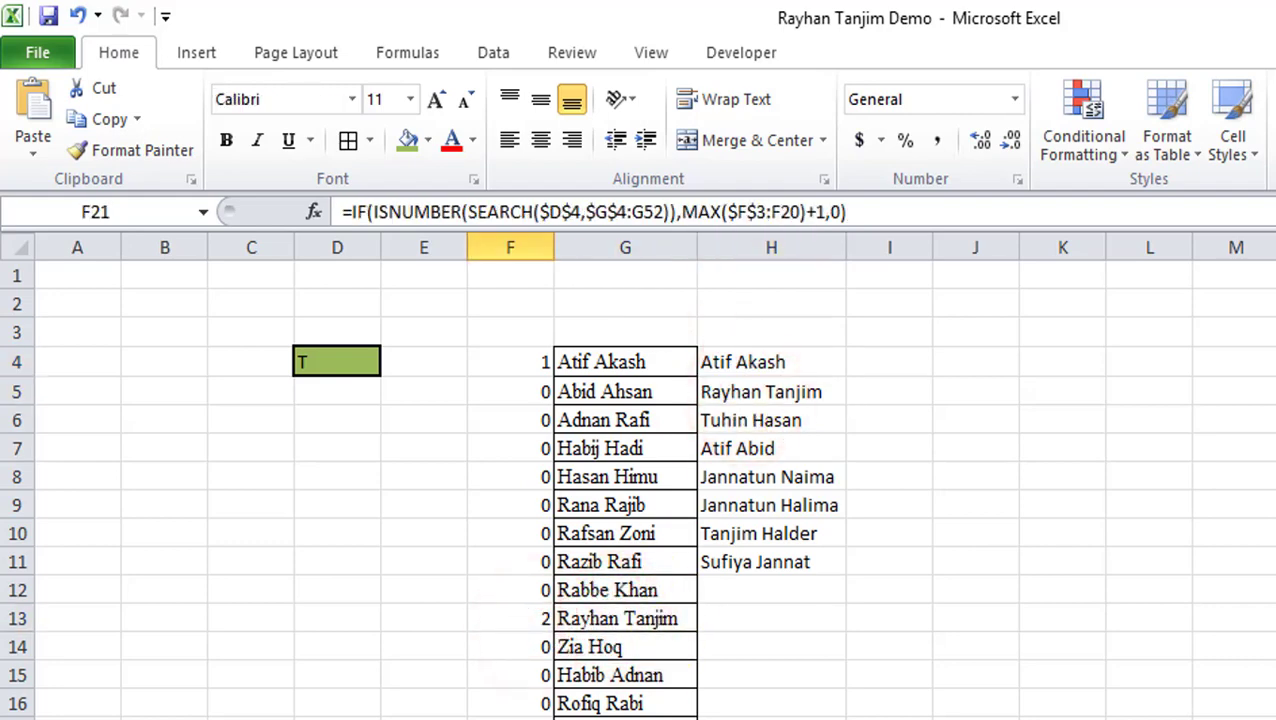
{"action": "left_click", "coordinate": [755, 421]}
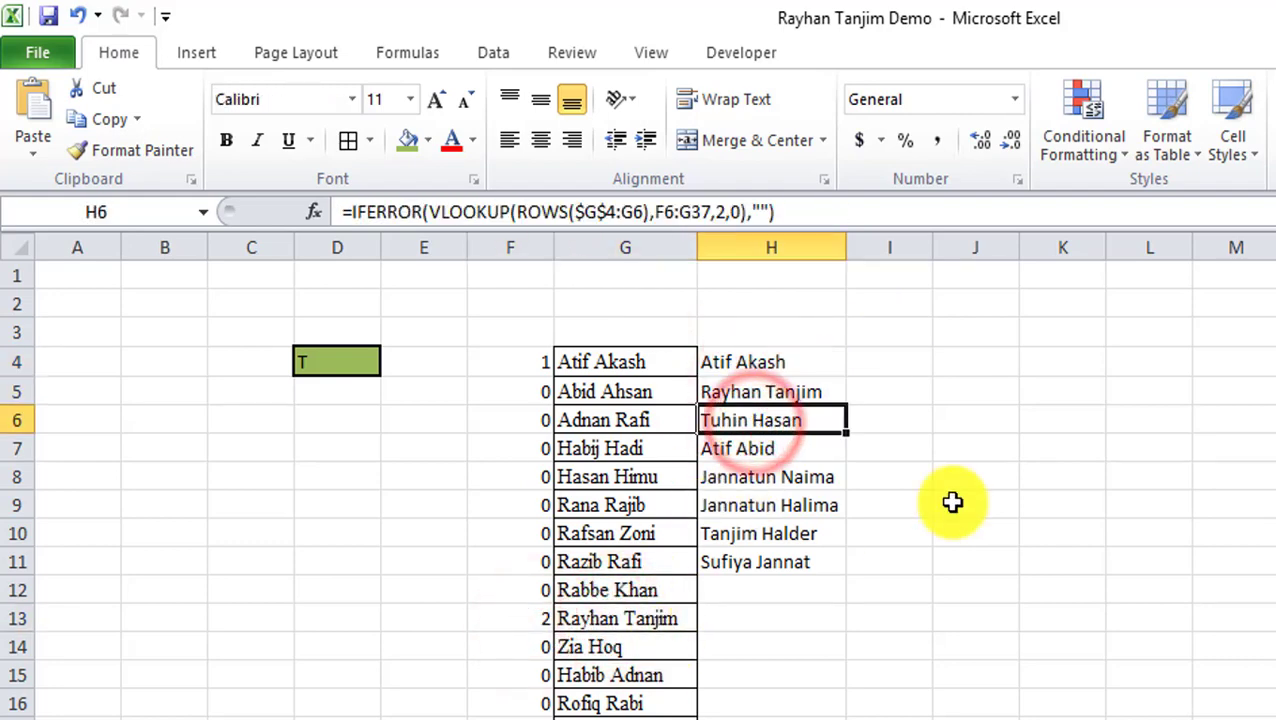
{"action": "left_click_drag", "start_coordinate": [783, 362], "coordinate": [775, 561]}
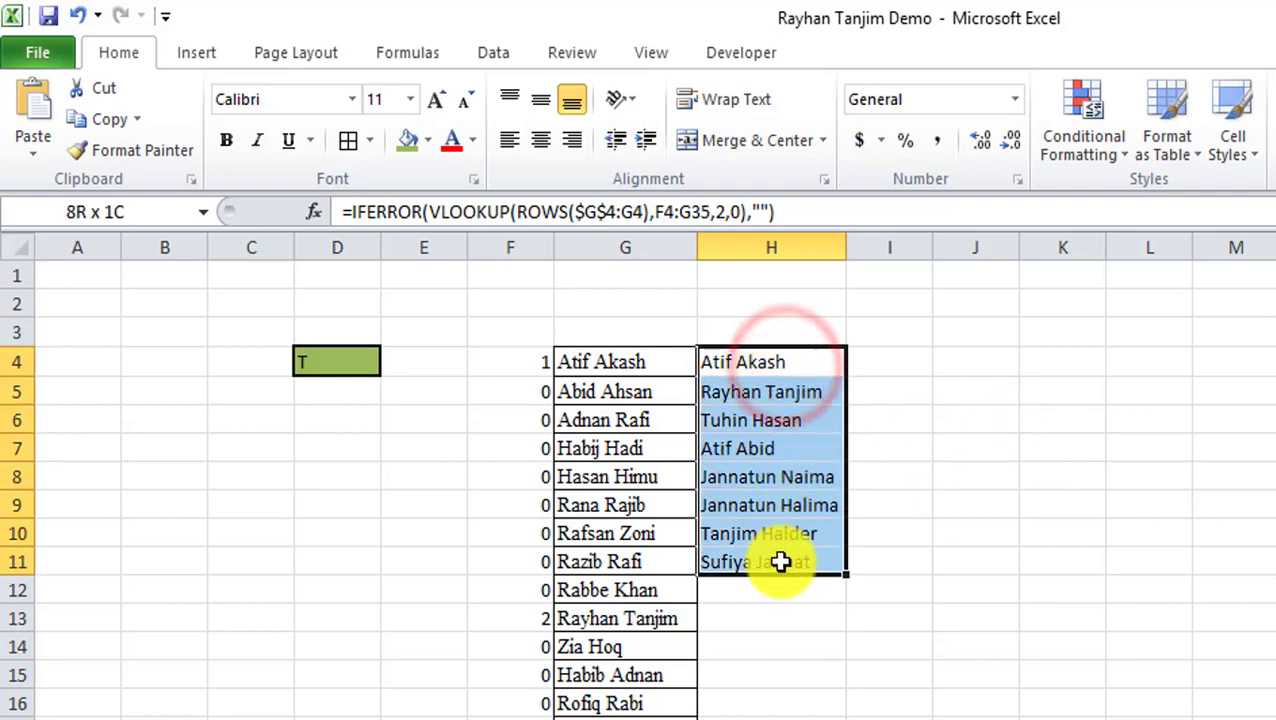
{"action": "left_click", "coordinate": [943, 475]}
{"action": "left_click", "coordinate": [348, 363]}
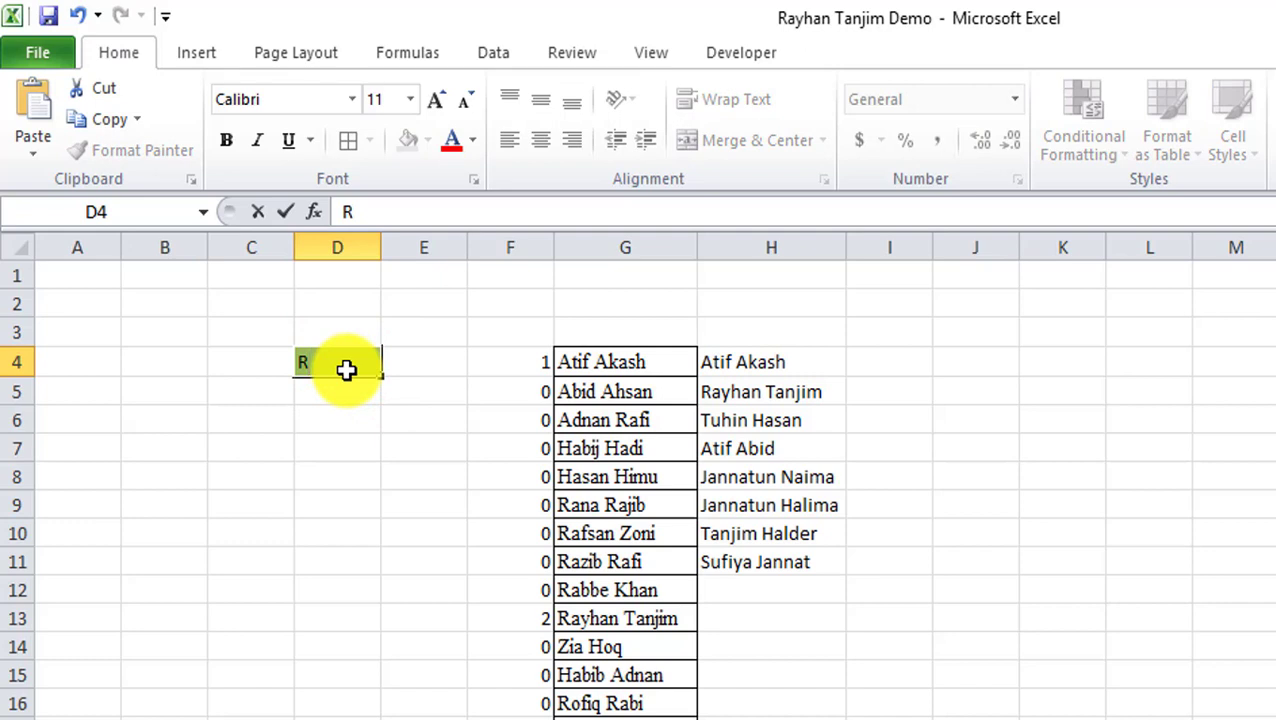
Enter B in D4 so column H lists the ten names containing b, then check F5.
{"action": "type", "text": "B"}
{"action": "key", "text": "Return"}
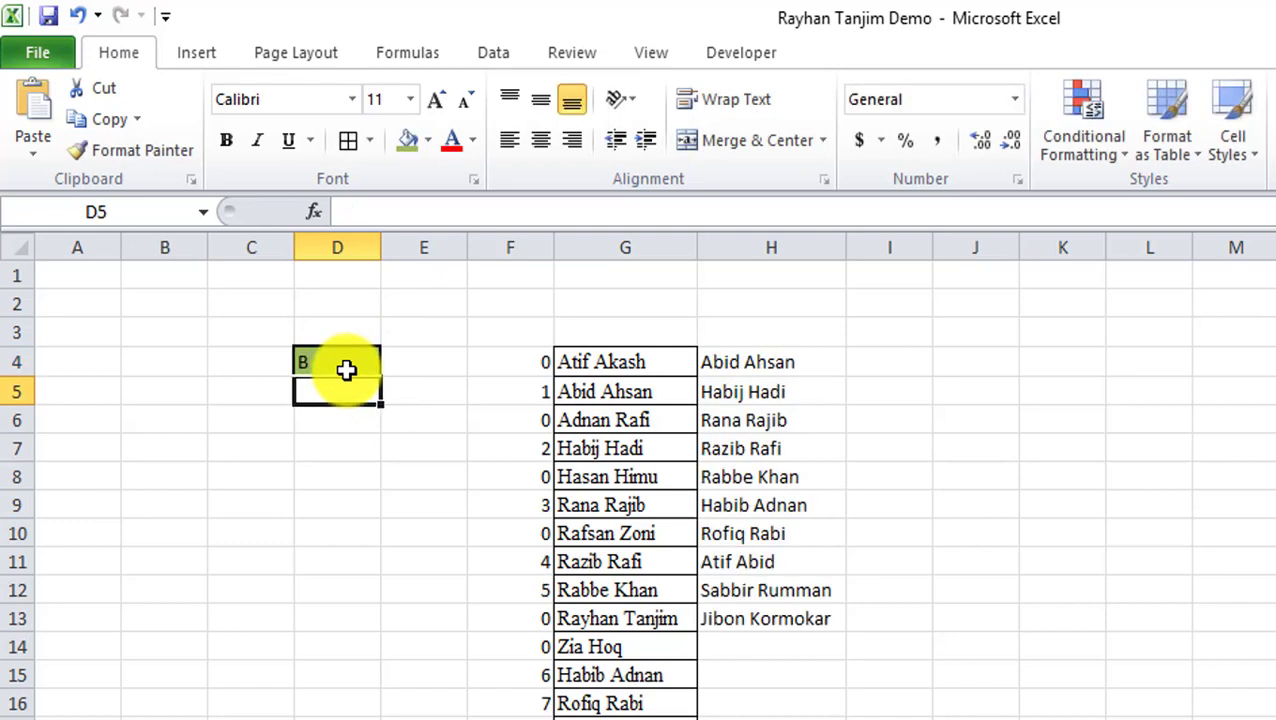
{"action": "left_click", "coordinate": [546, 393]}
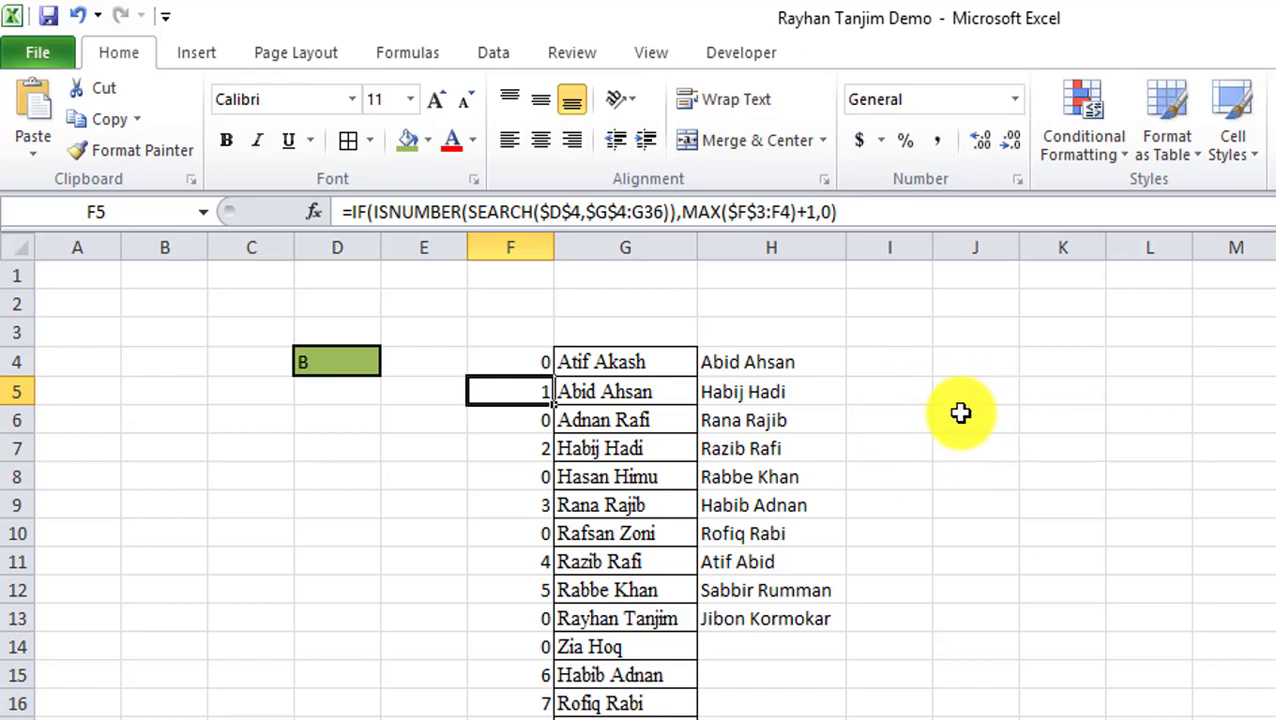
{"action": "left_click", "coordinate": [884, 358]}
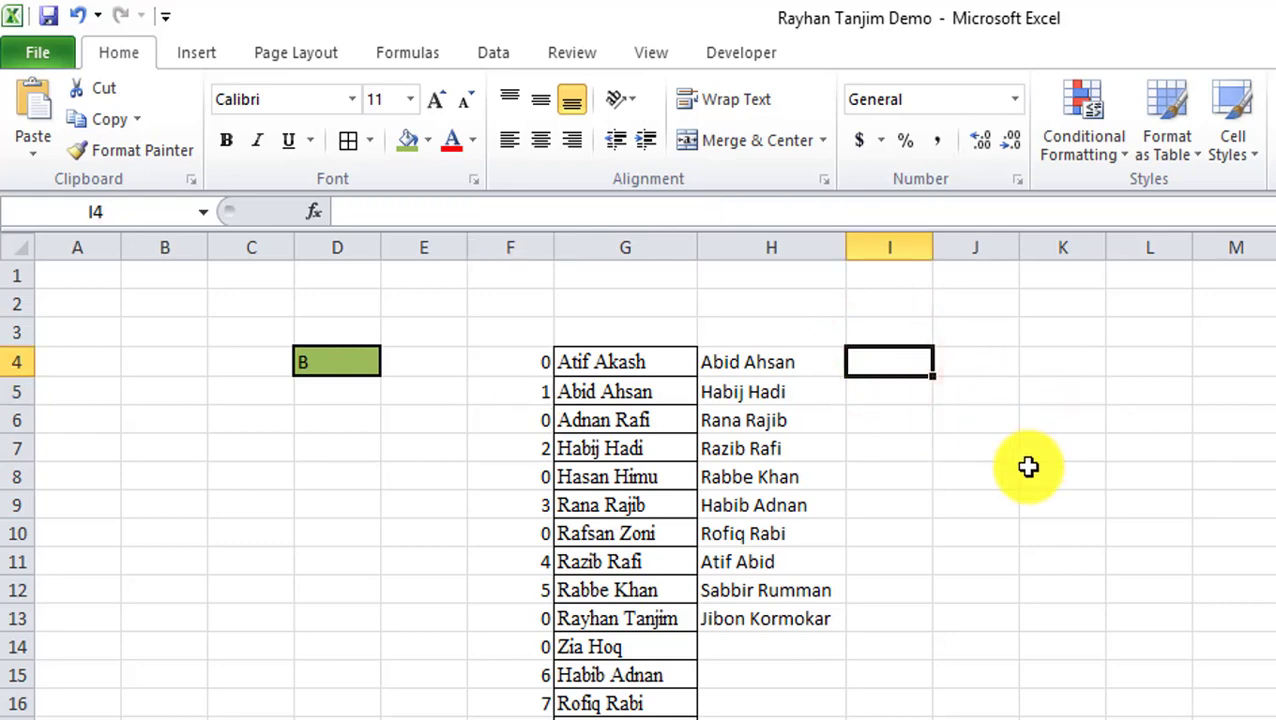
Start the I4 formula =OFFSET($H$4,,,COUNTIF( with a COUNTIF as its height.
{"action": "type", "text": "=of"}
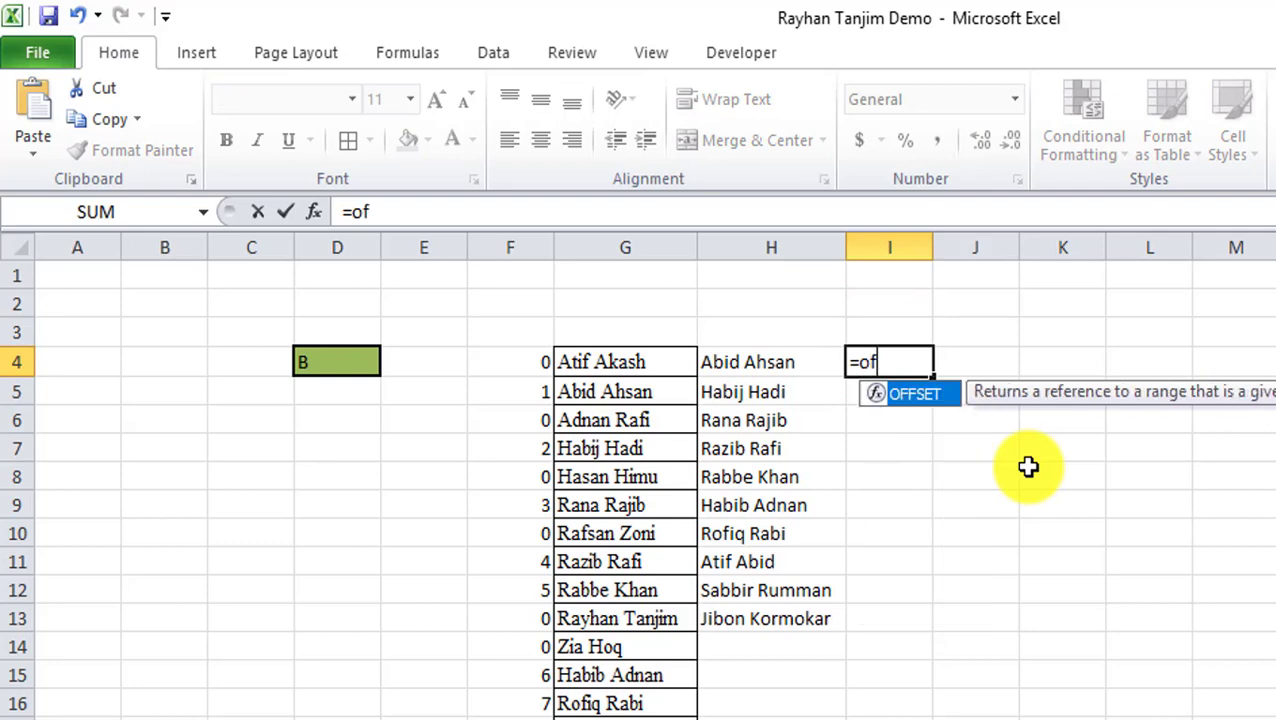
{"action": "key", "text": "Tab"}
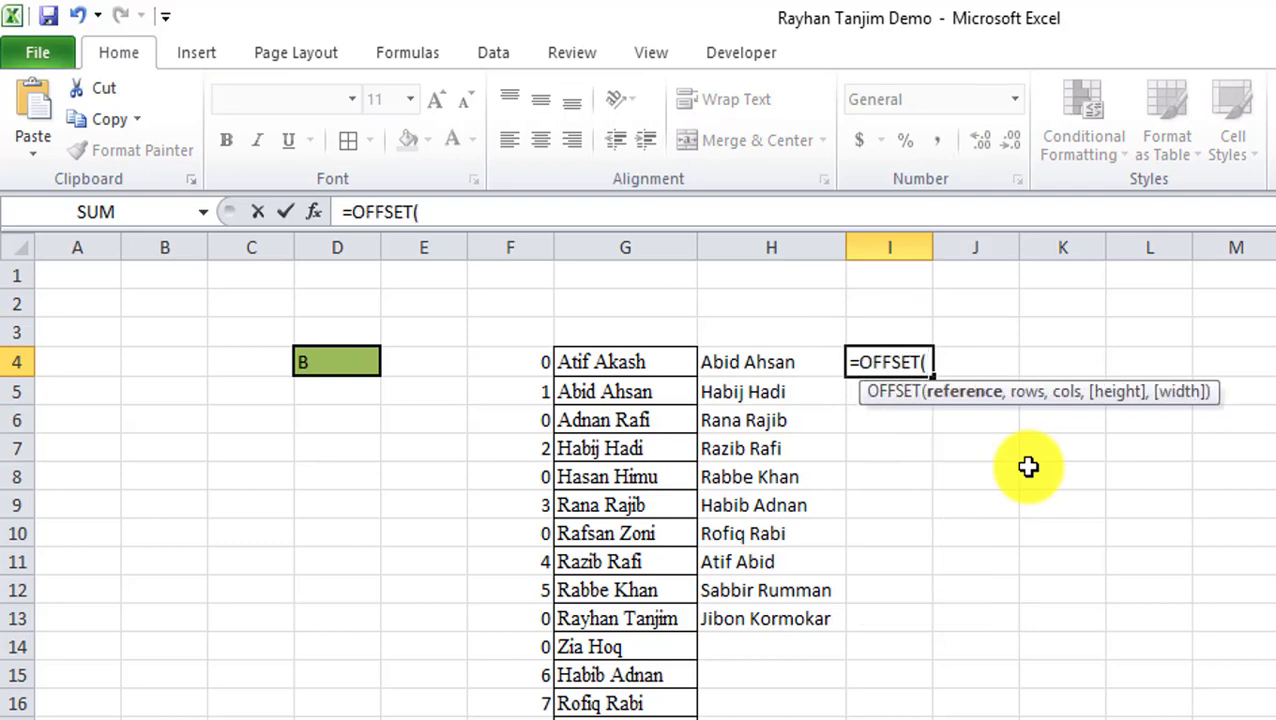
{"action": "left_click", "coordinate": [789, 367]}
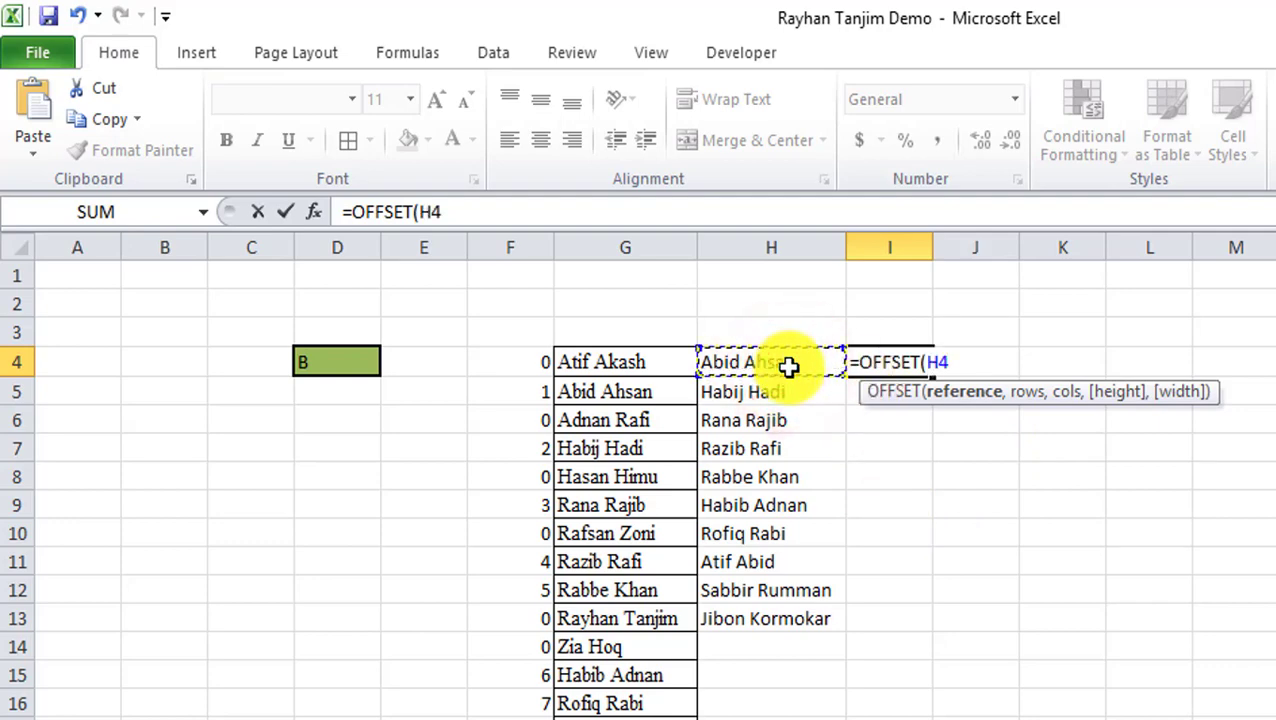
{"action": "key", "text": "F4"}
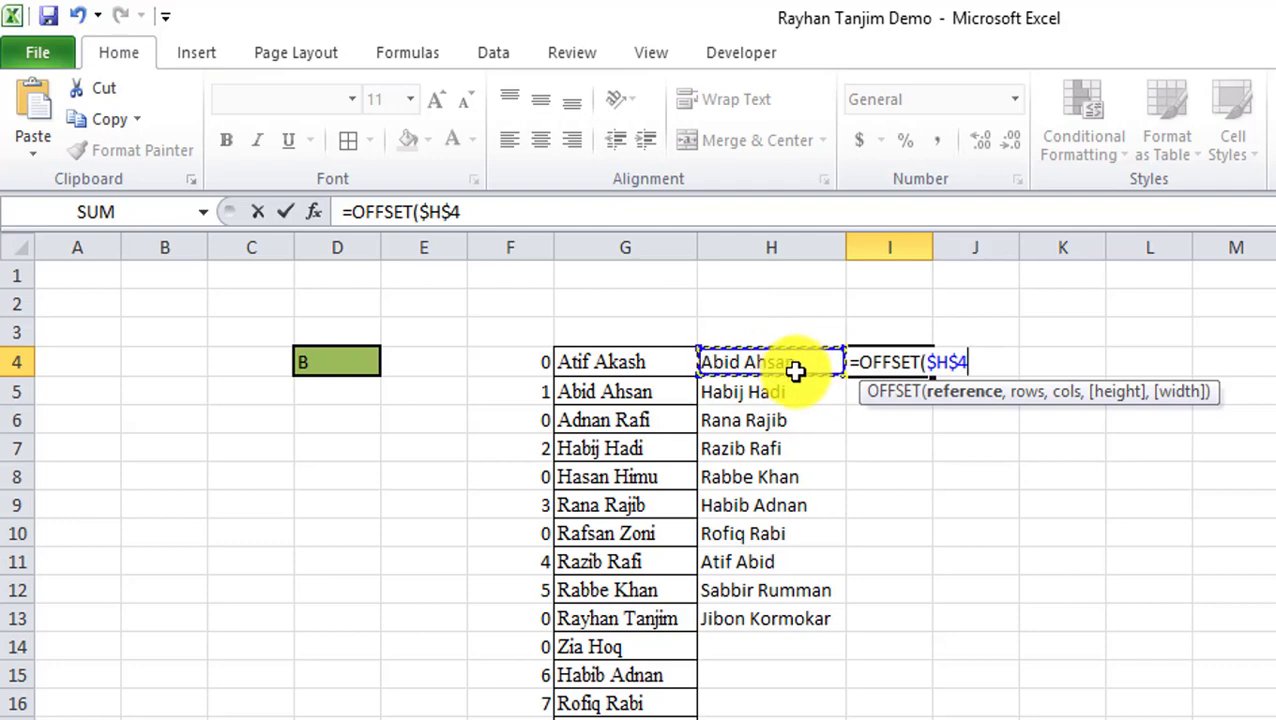
{"action": "type", "text": ","}
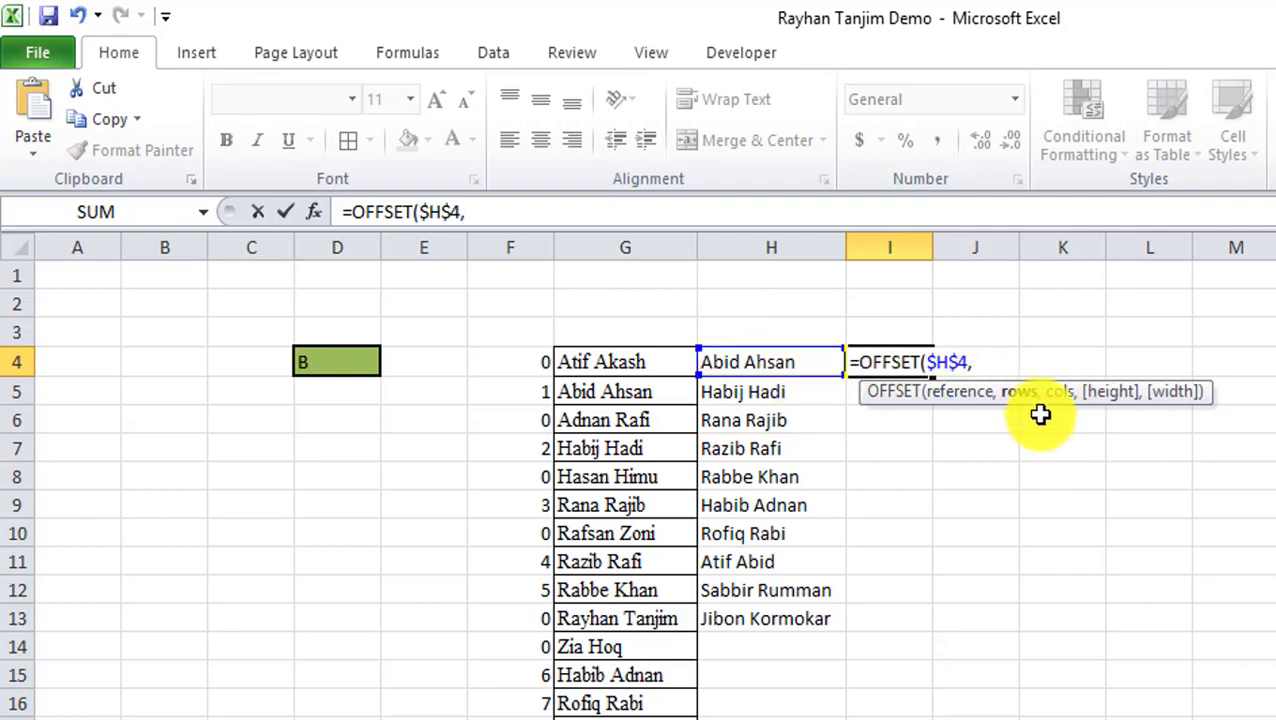
{"action": "type", "text": ",,"}
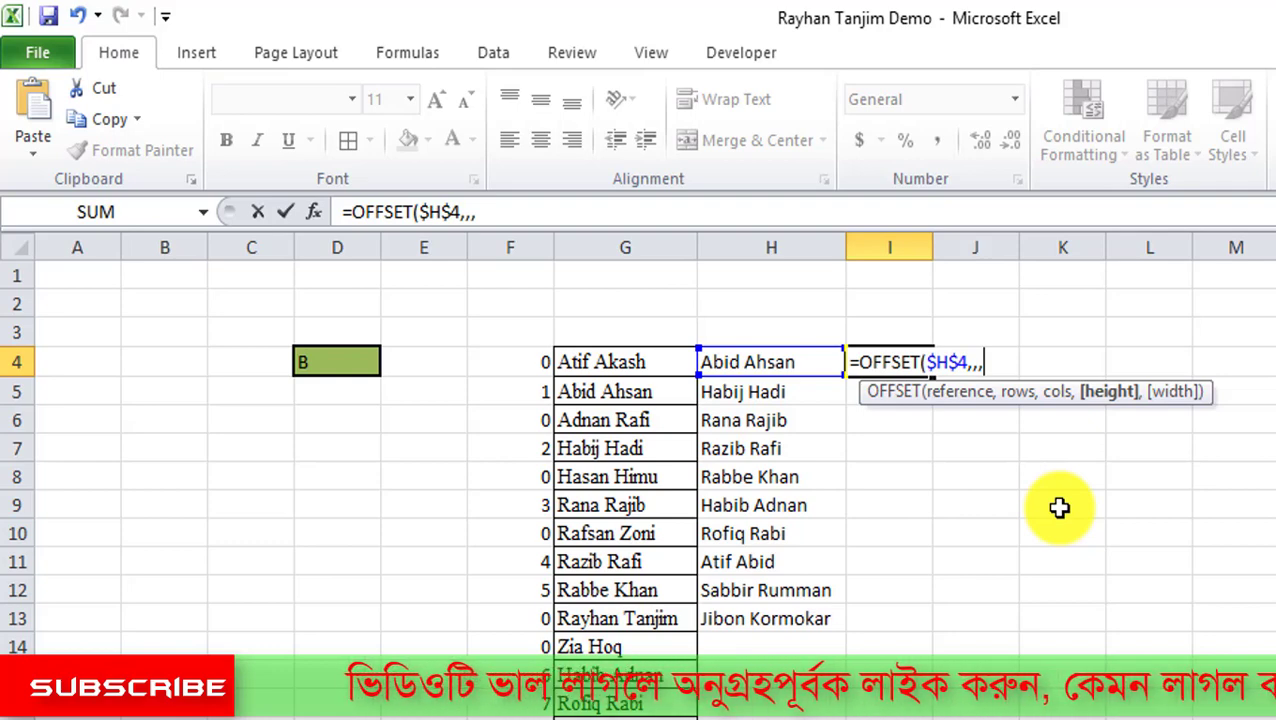
{"action": "type", "text": "countif"}
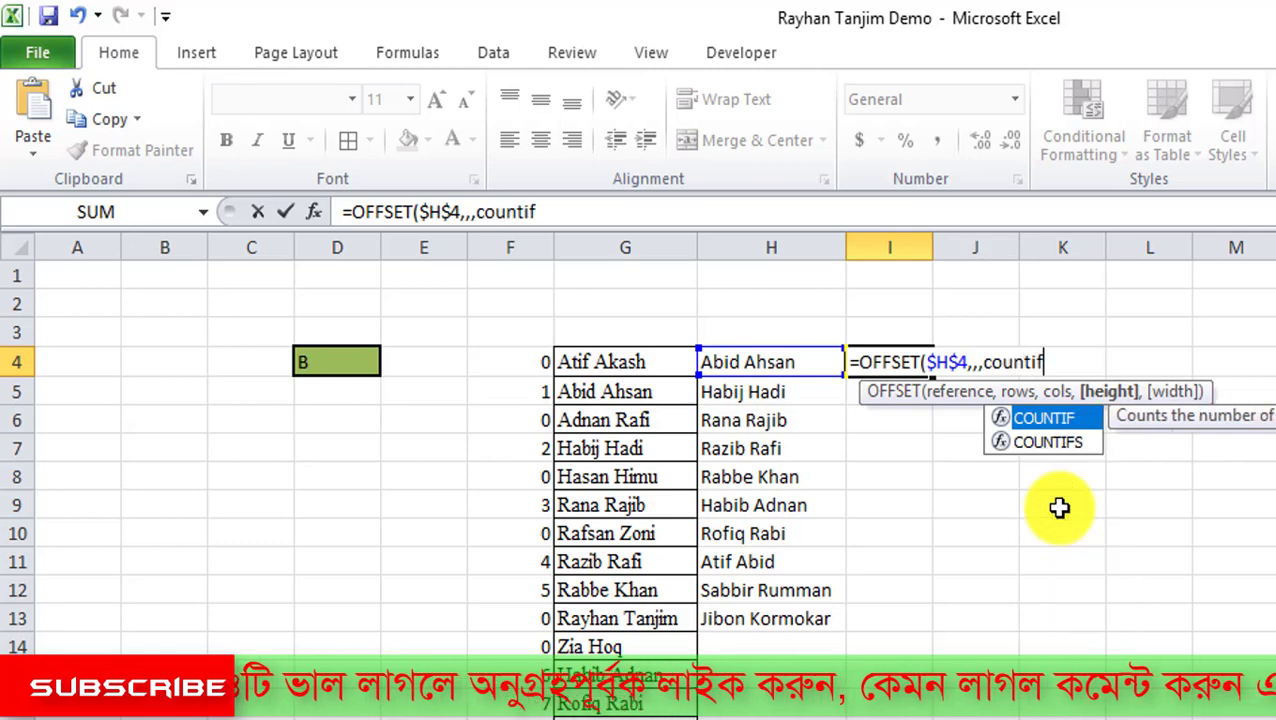
{"action": "type", "text": ")"}
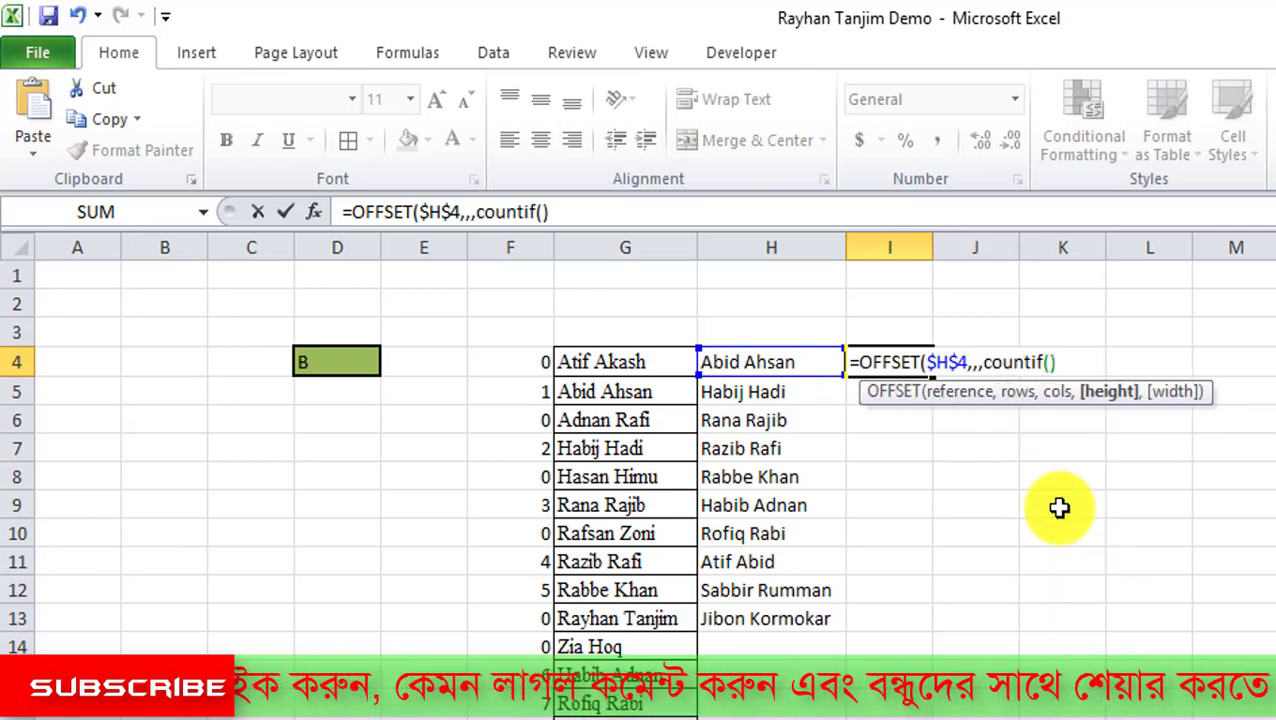
{"action": "key", "text": "BackSpace"}
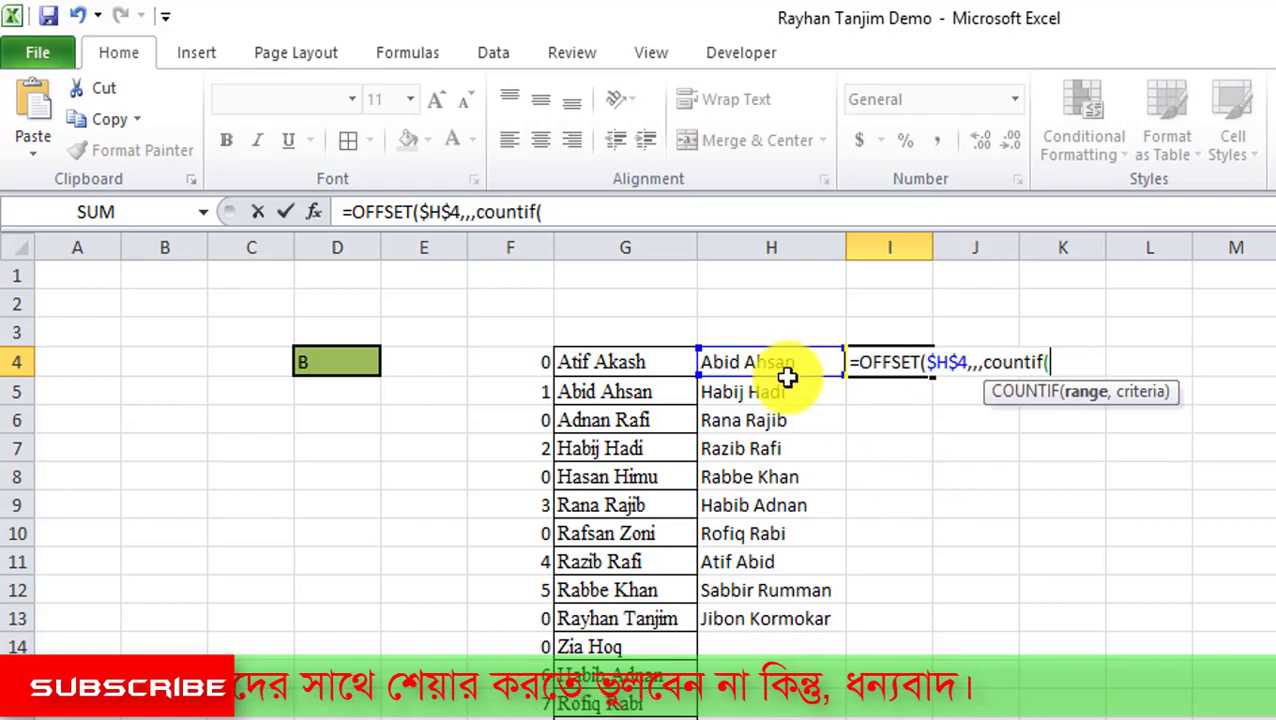
{"action": "left_click_drag", "start_coordinate": [777, 362], "coordinate": [804, 718]}
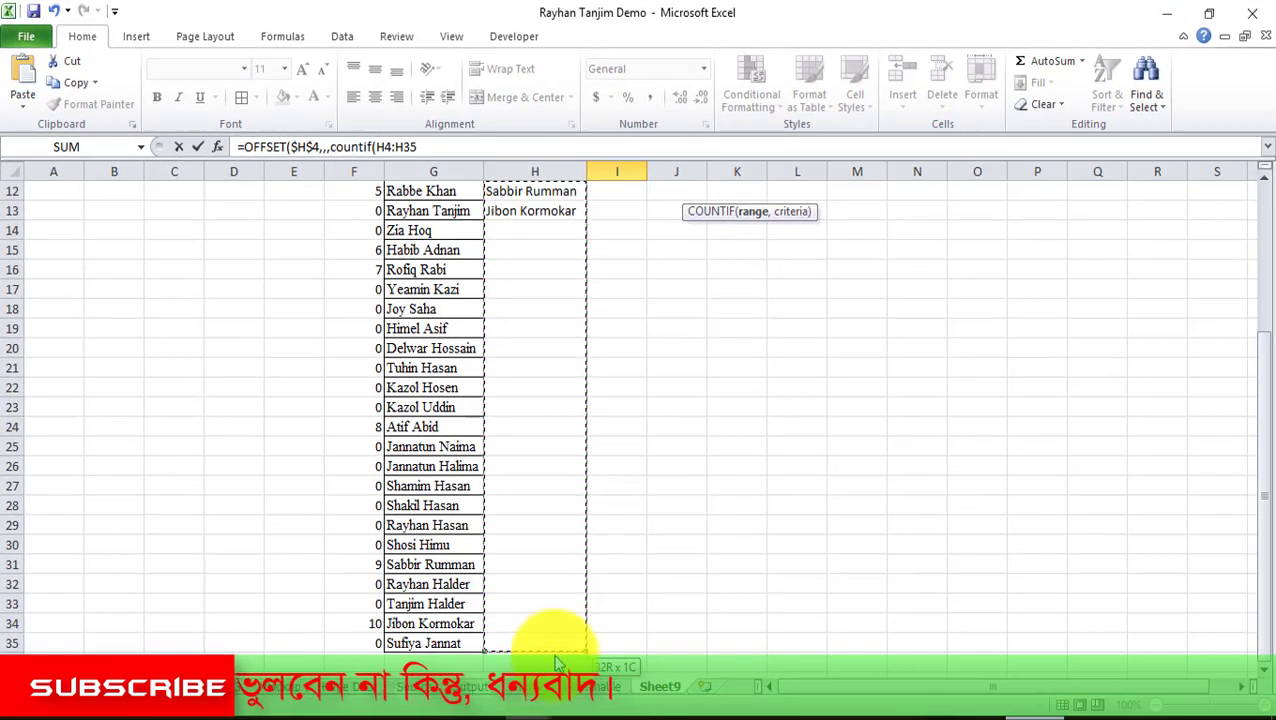
{"action": "left_click_drag", "start_coordinate": [555, 656], "coordinate": [552, 644]}
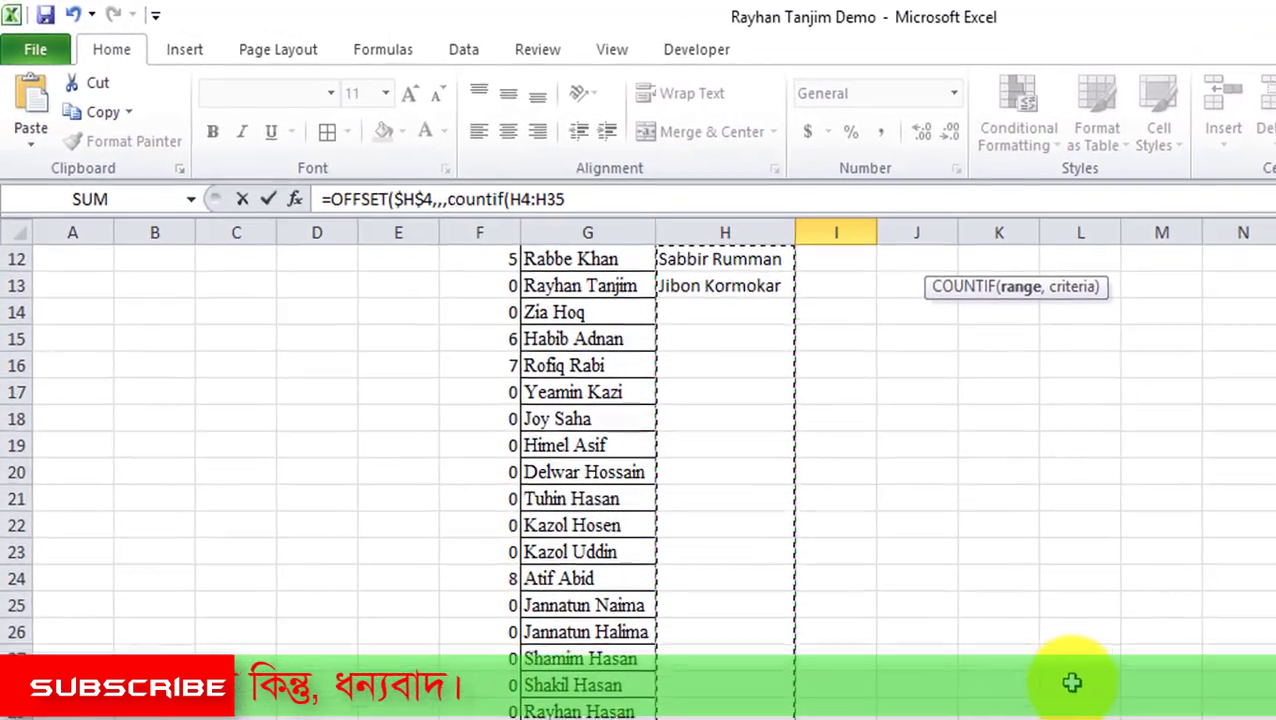
{"action": "scroll", "coordinate": [1071, 683], "scroll_direction": "up", "scroll_amount": 4}
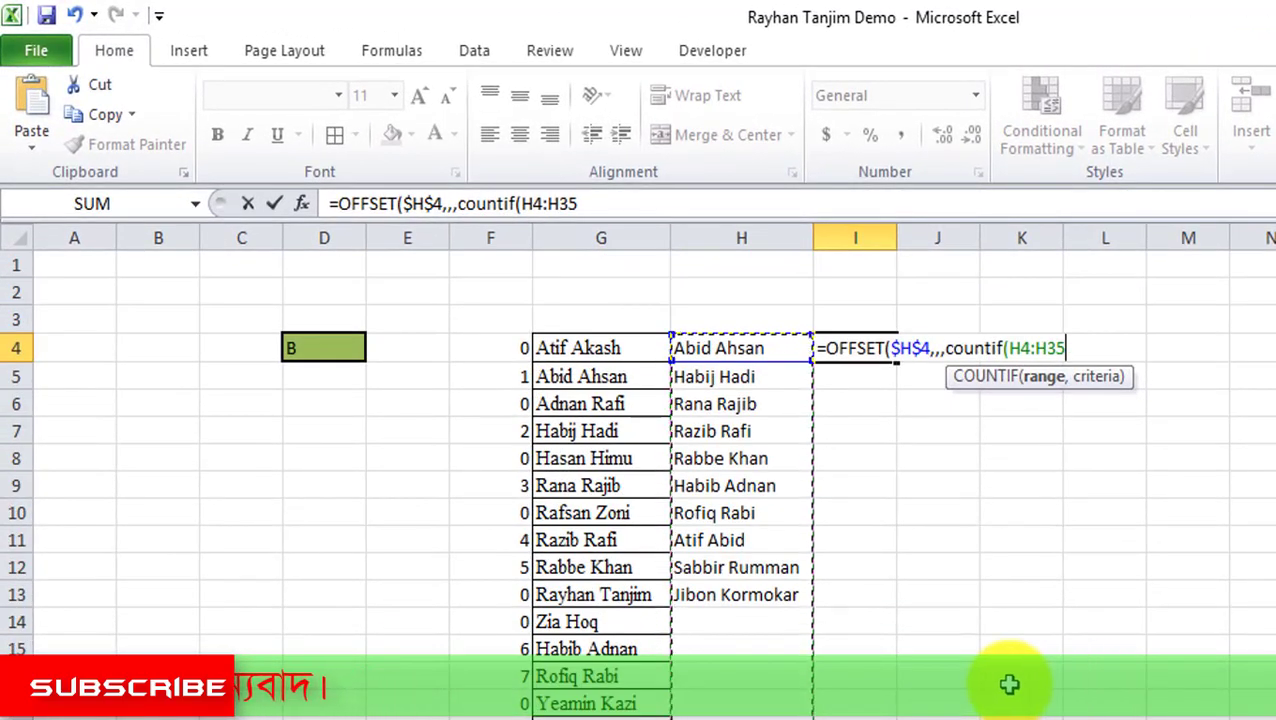
{"action": "type", "text": ","}
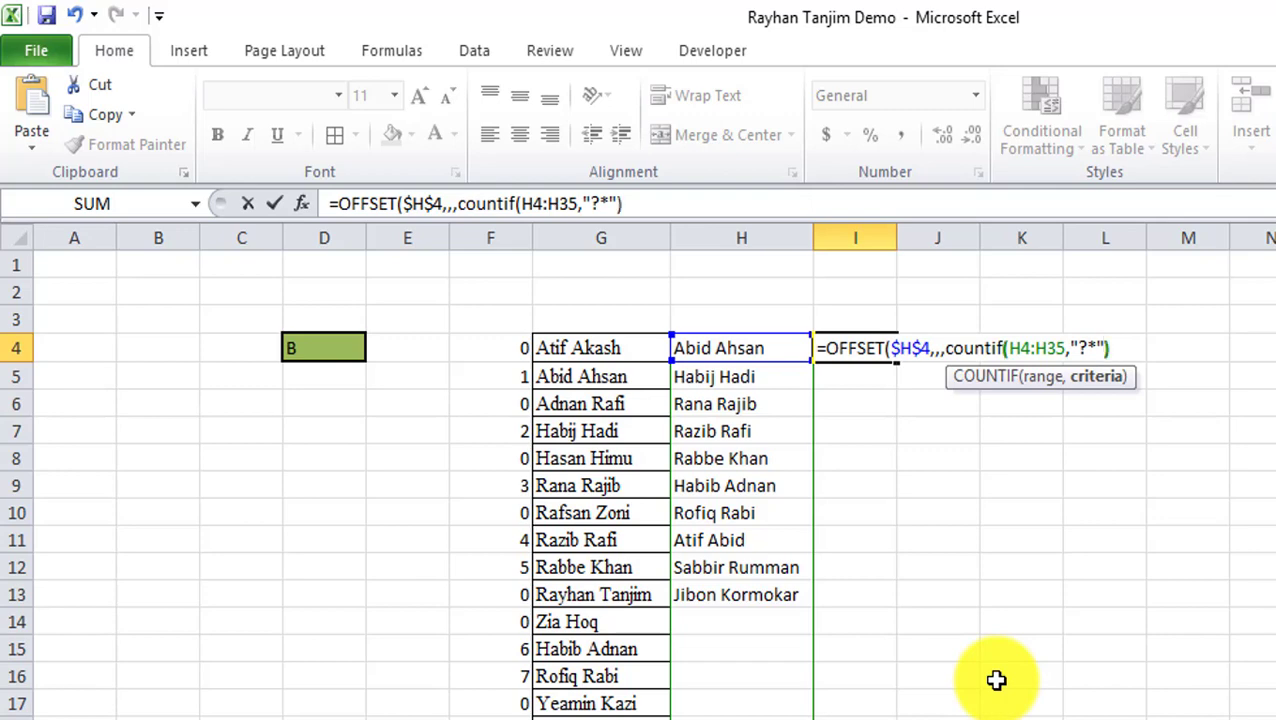
{"action": "type", "text": ","}
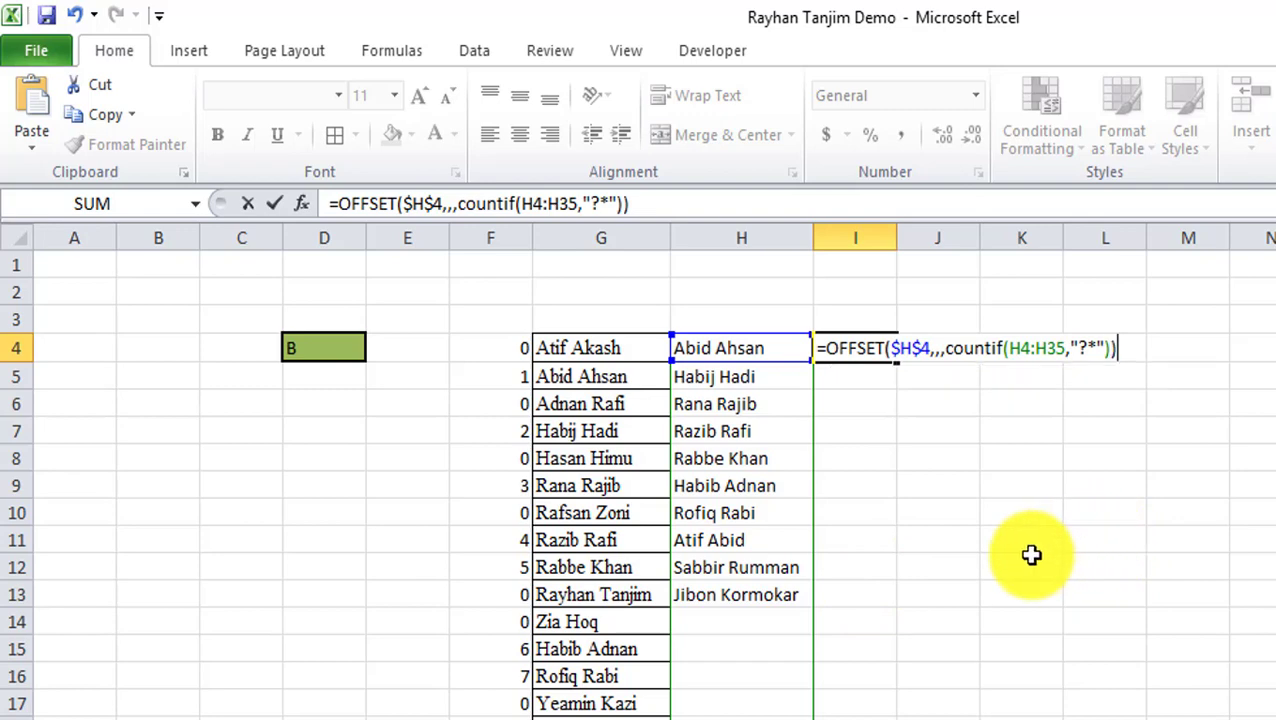
{"action": "key", "text": "Return"}
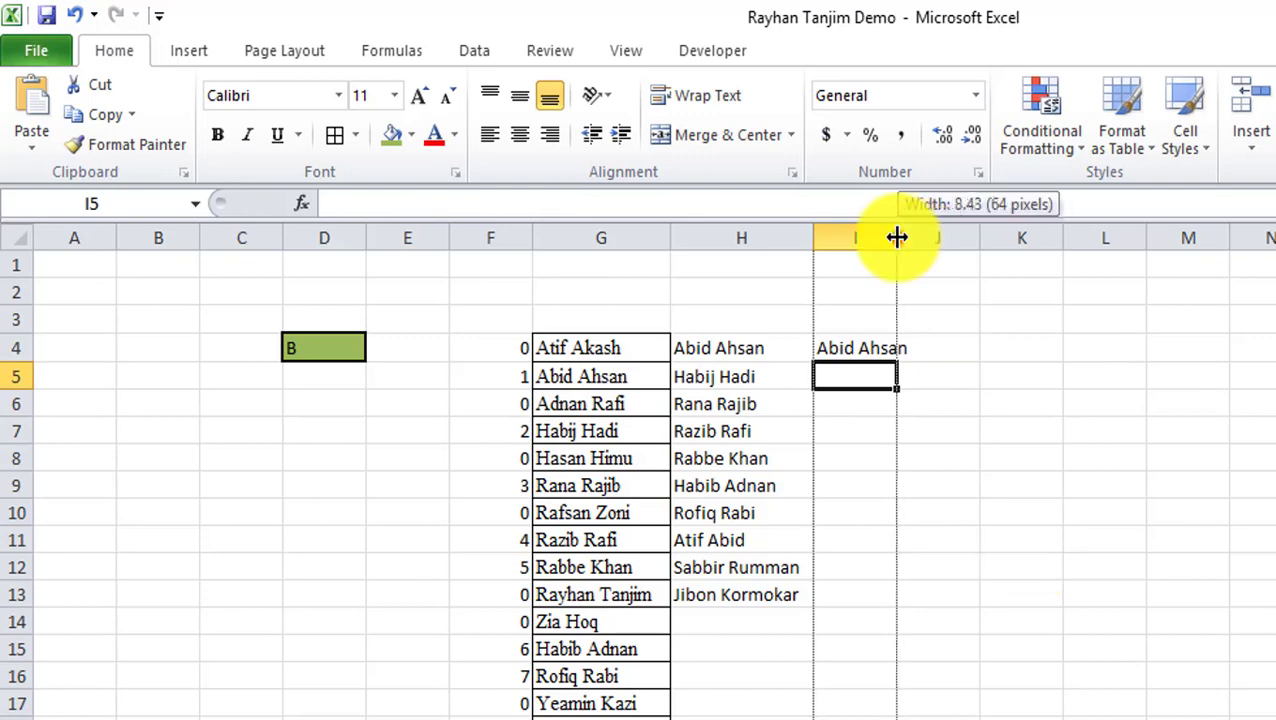
Widen column I and copy the full I4 OFFSET formula text to the clipboard.
{"action": "left_click_drag", "start_coordinate": [897, 237], "coordinate": [926, 262]}
{"action": "left_click", "coordinate": [880, 350]}
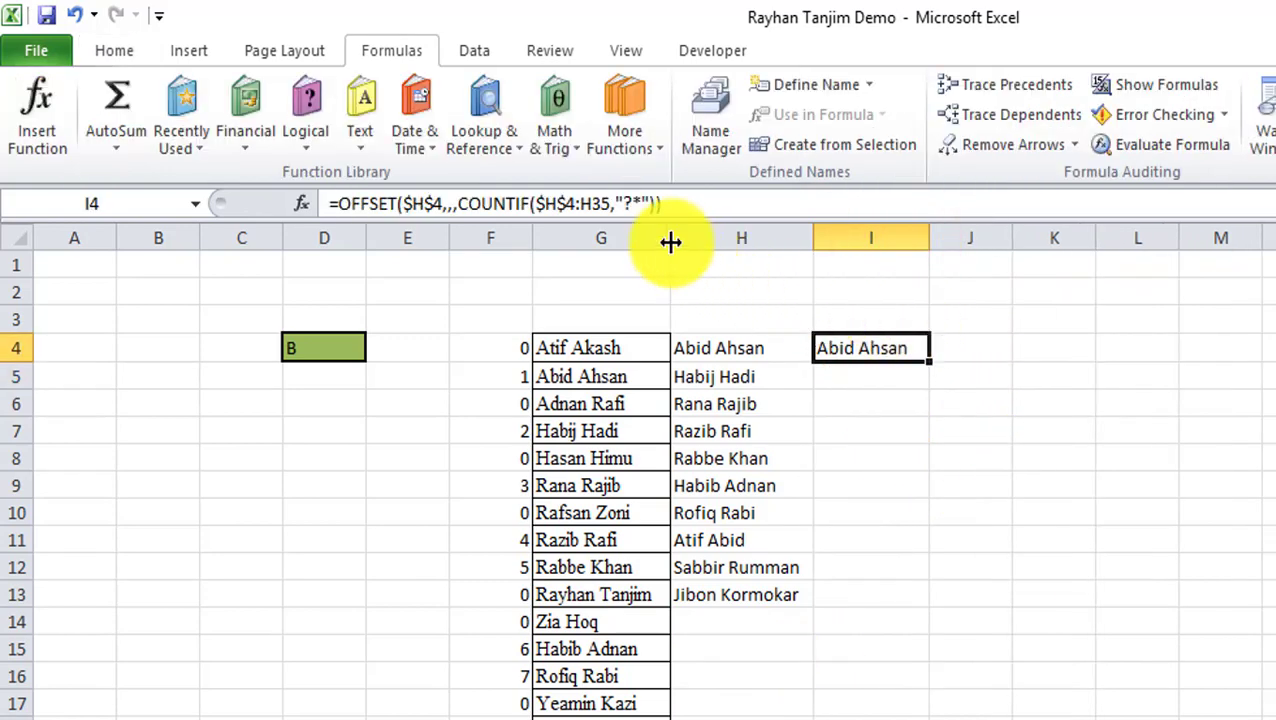
{"action": "left_click_drag", "start_coordinate": [714, 203], "coordinate": [330, 203]}
{"action": "key", "text": "ctrl+c"}
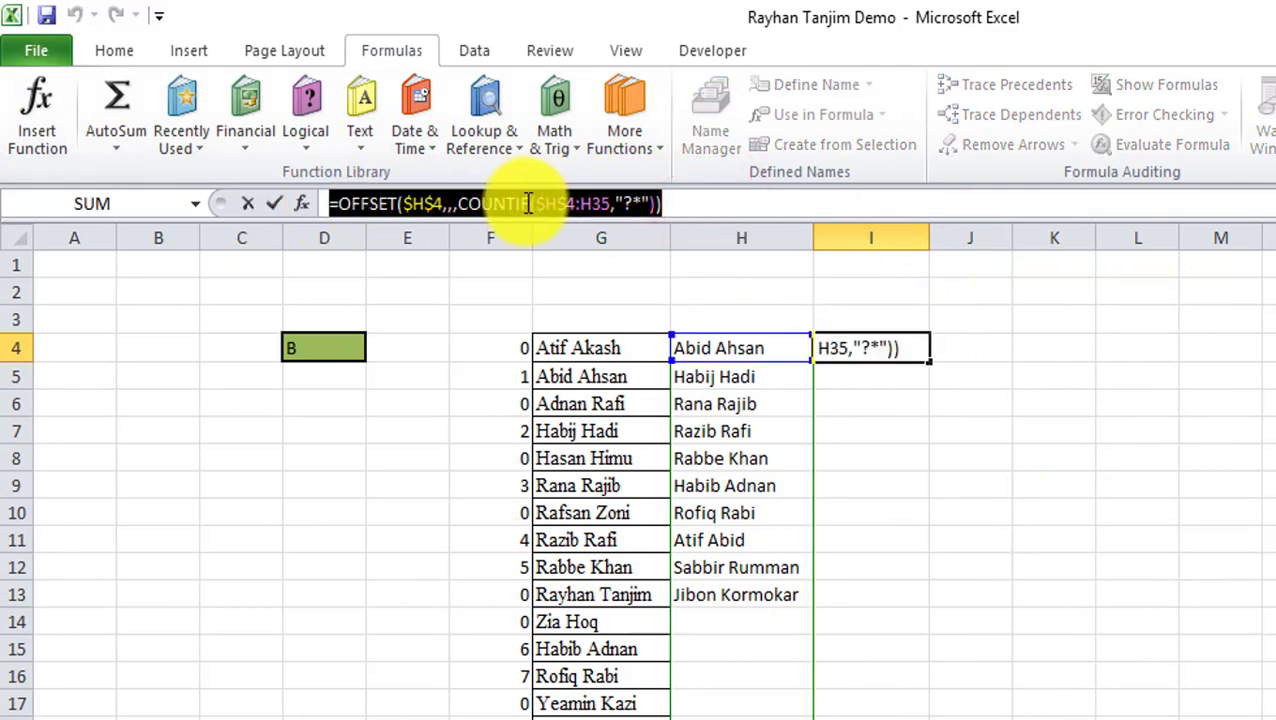
{"action": "left_click", "coordinate": [388, 52]}
{"action": "left_click", "coordinate": [681, 203]}
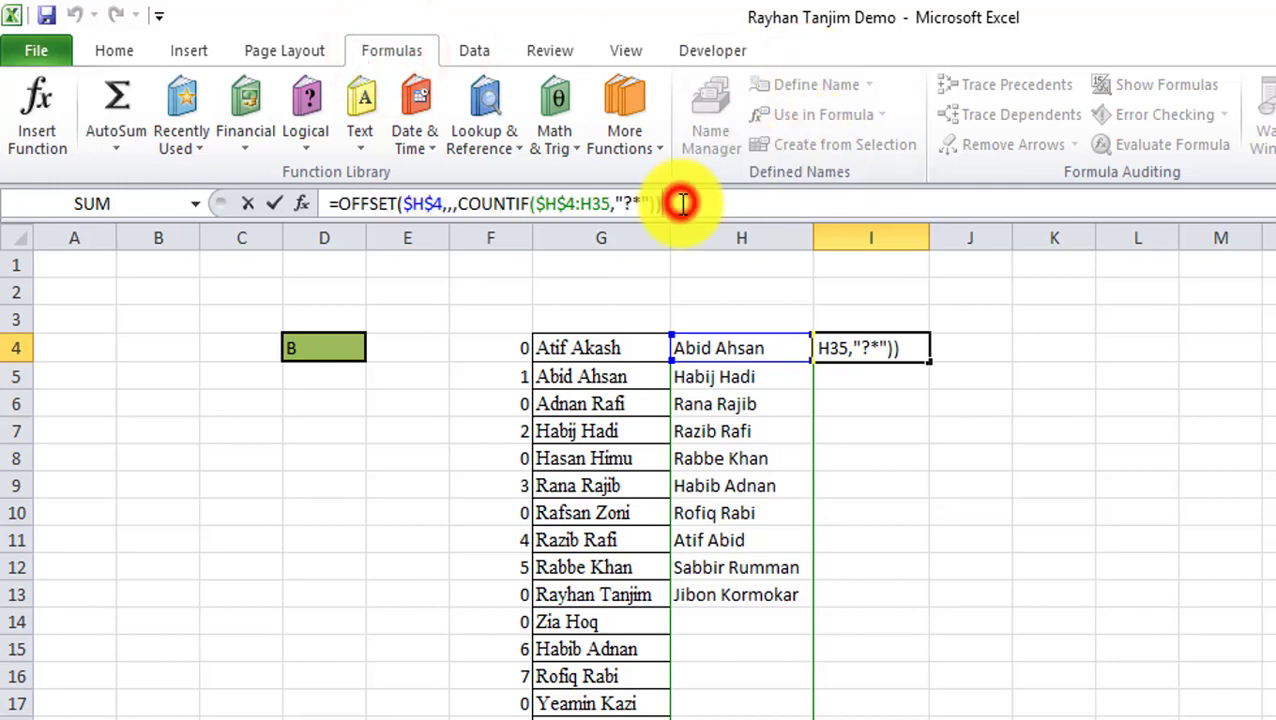
{"action": "key", "text": "Return"}
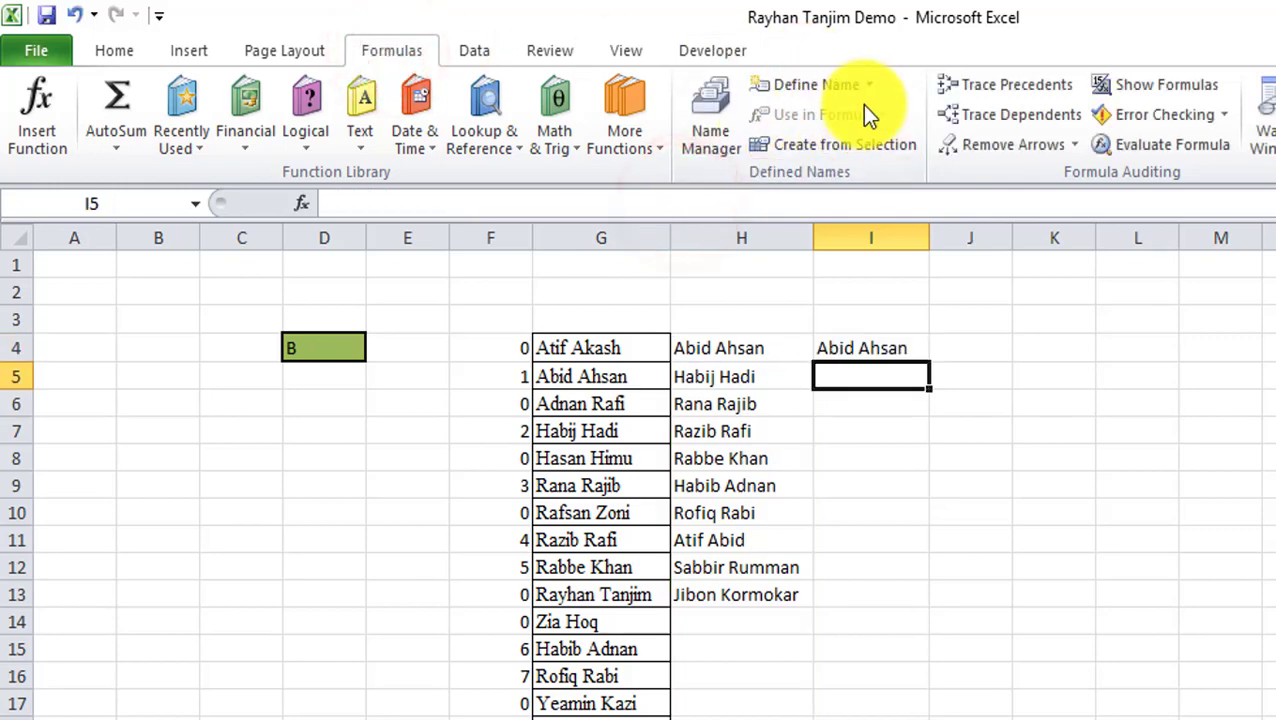
{"action": "left_click", "coordinate": [815, 88]}
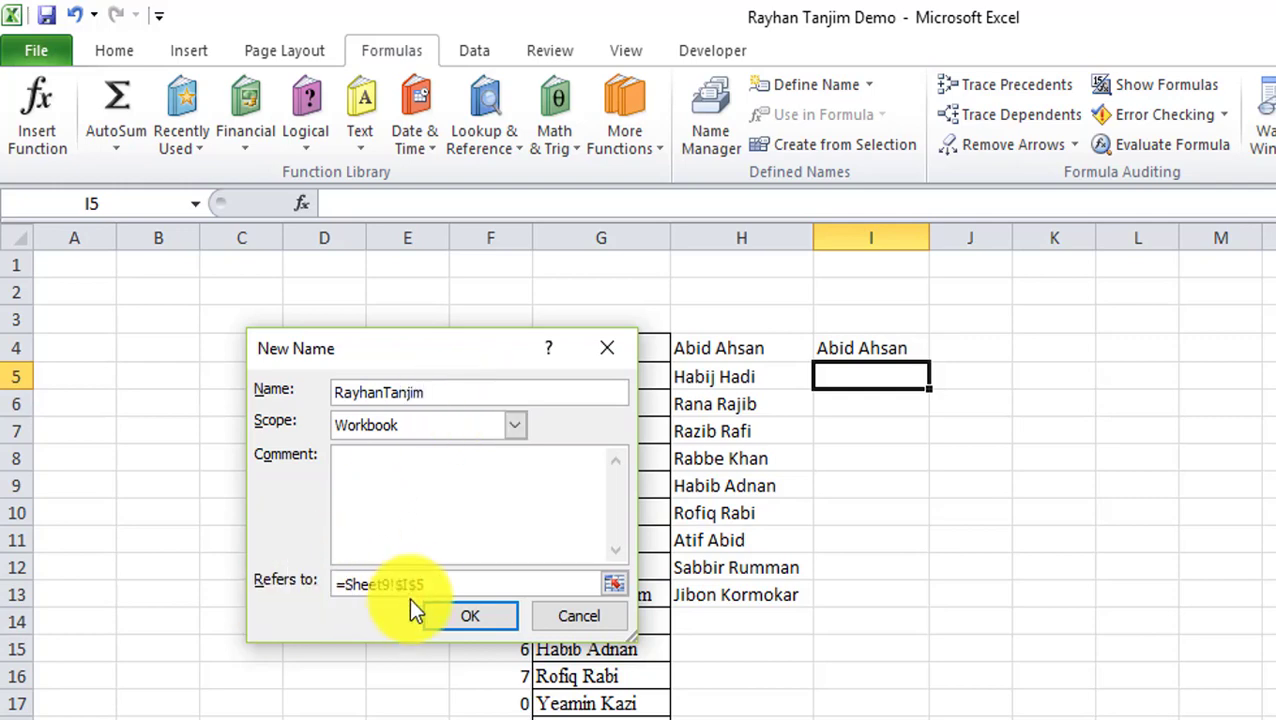
{"action": "left_click_drag", "start_coordinate": [452, 588], "coordinate": [270, 584]}
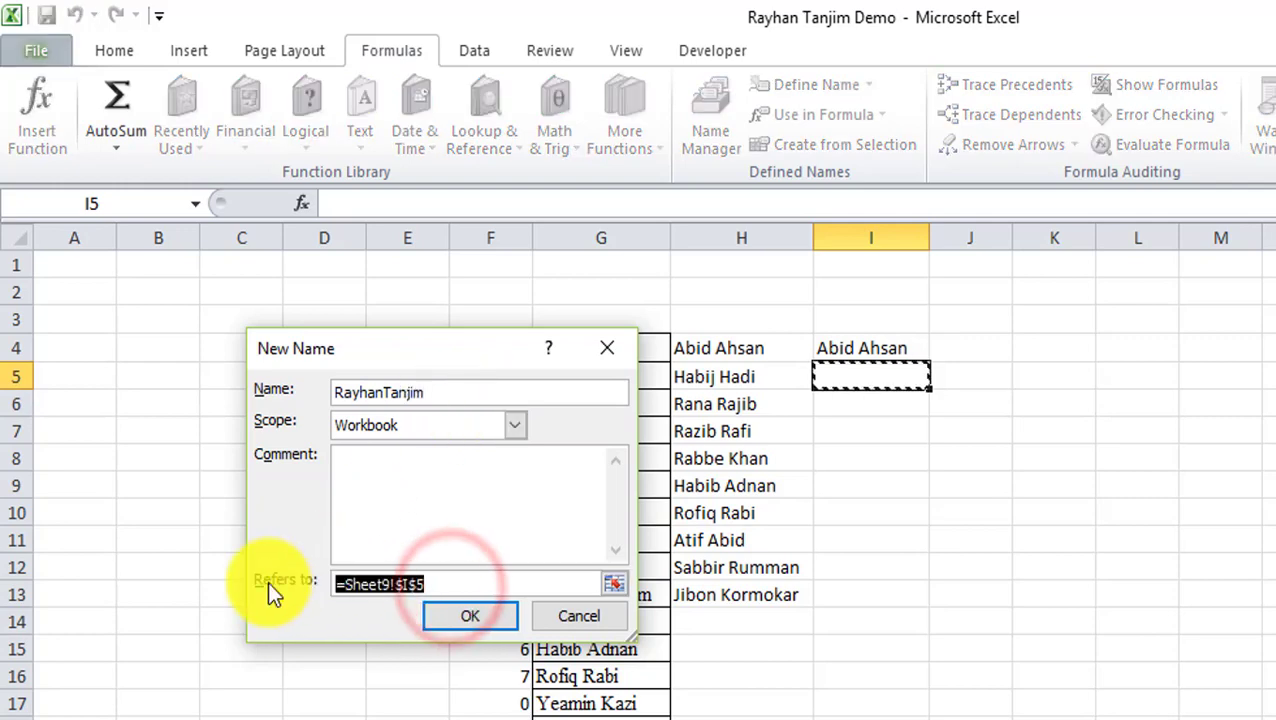
{"action": "key", "text": "ctrl+v"}
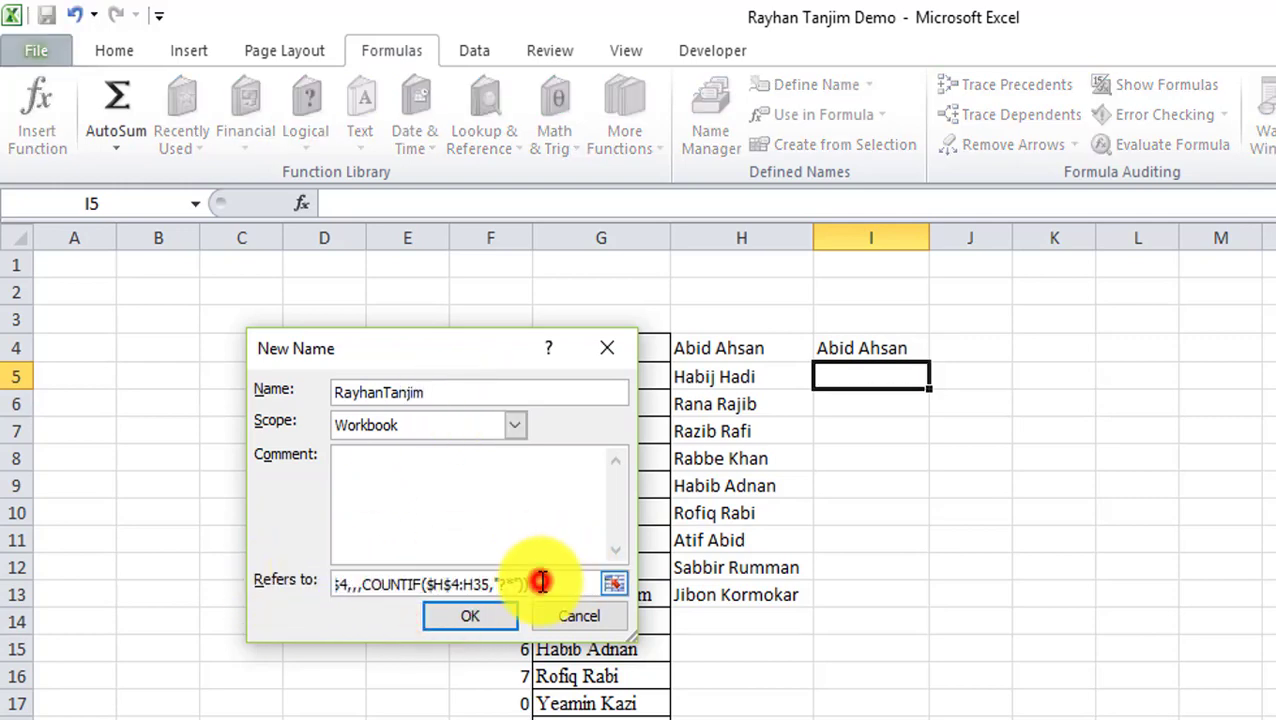
{"action": "left_click_drag", "start_coordinate": [525, 357], "coordinate": [1270, 305]}
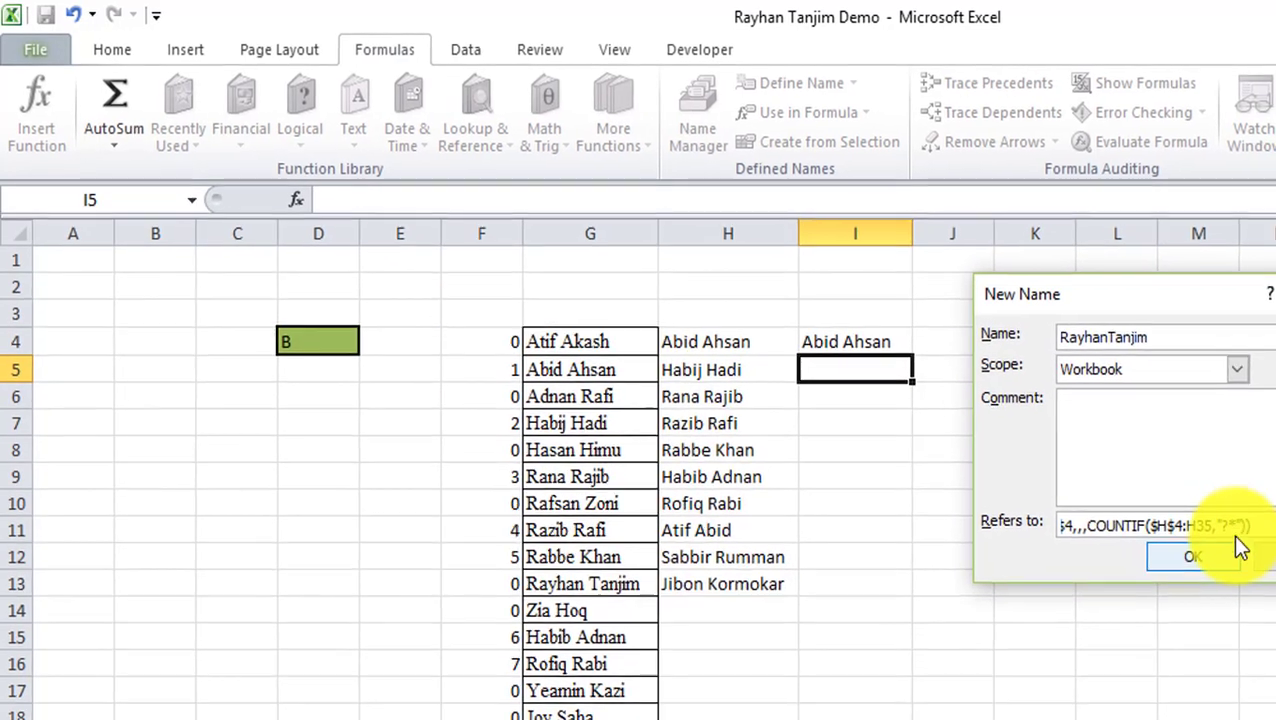
{"action": "left_click_drag", "start_coordinate": [1142, 470], "coordinate": [880, 464]}
{"action": "left_click", "coordinate": [1066, 504]}
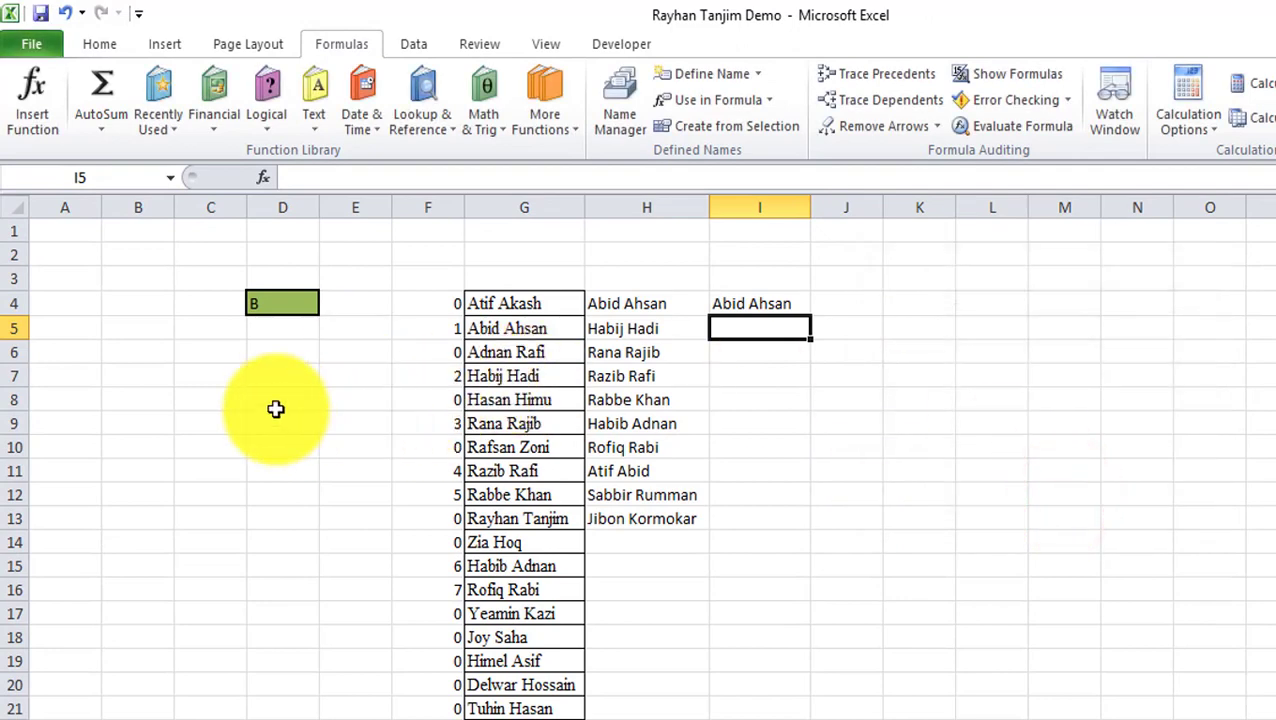
Enter t as the search text in D4, listing eight names in column H.
{"action": "left_click", "coordinate": [281, 304]}
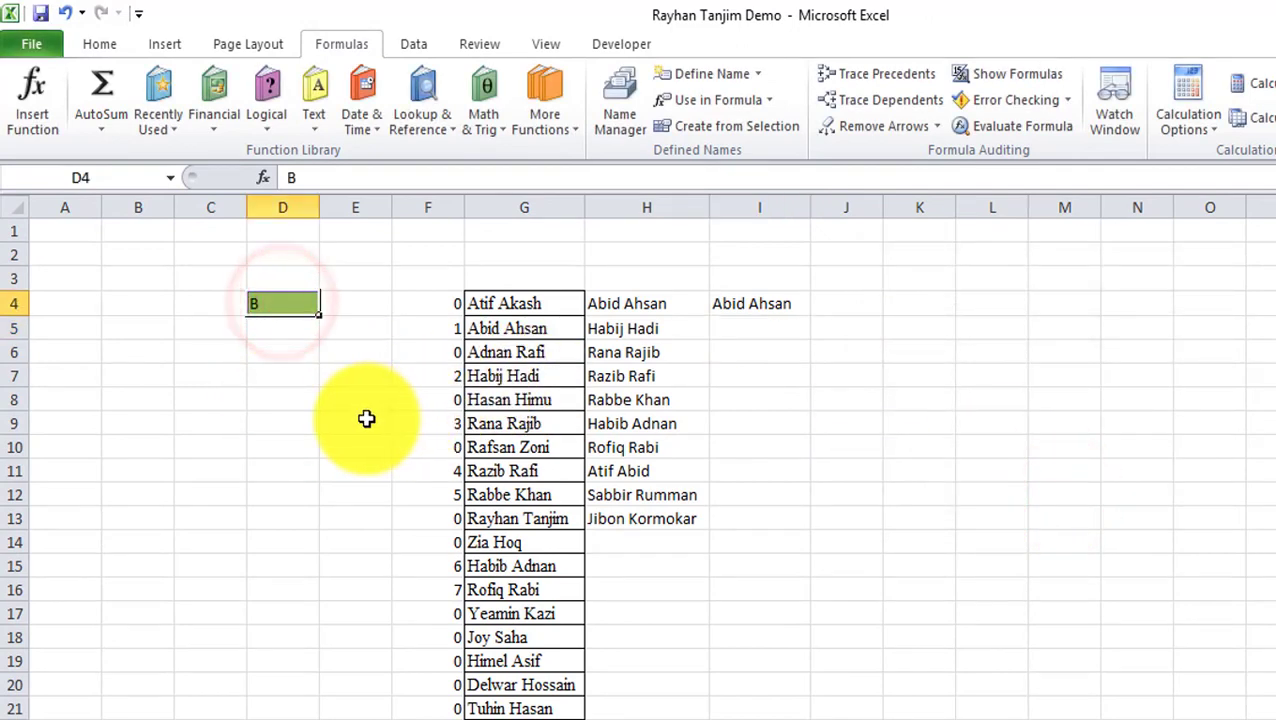
{"action": "type", "text": "t"}
{"action": "key", "text": "Return"}
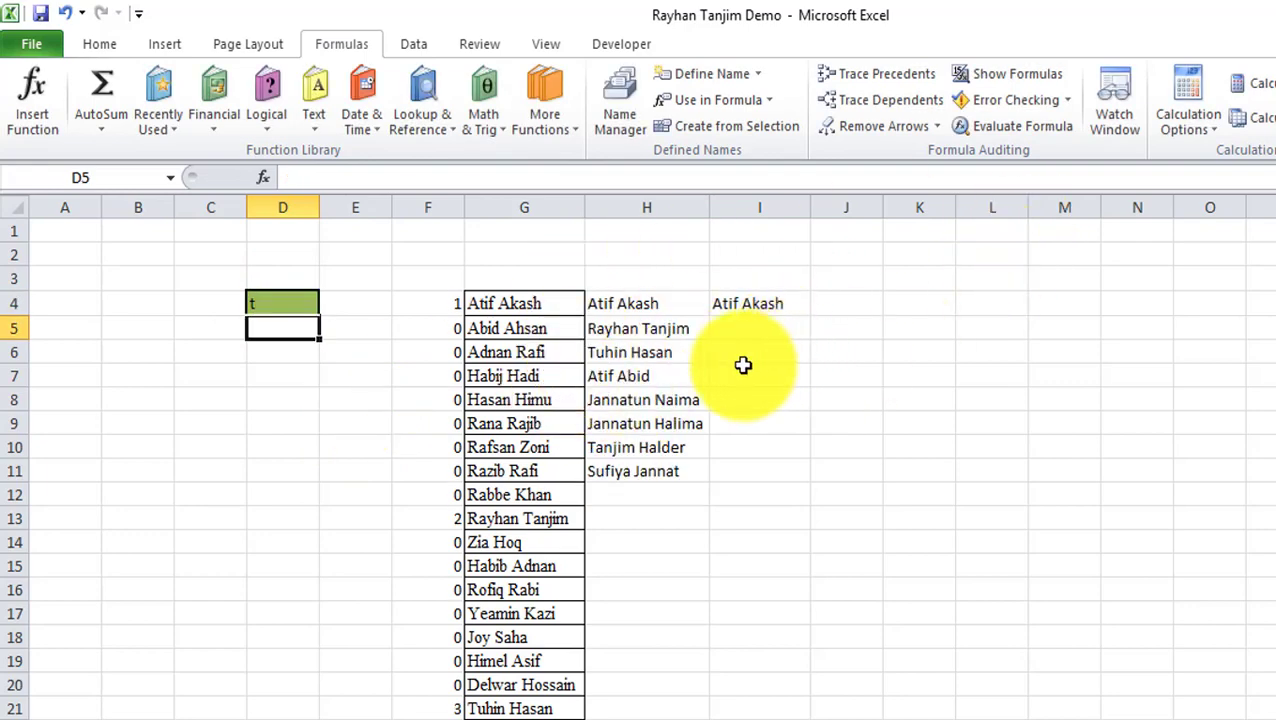
{"action": "left_click", "coordinate": [618, 110]}
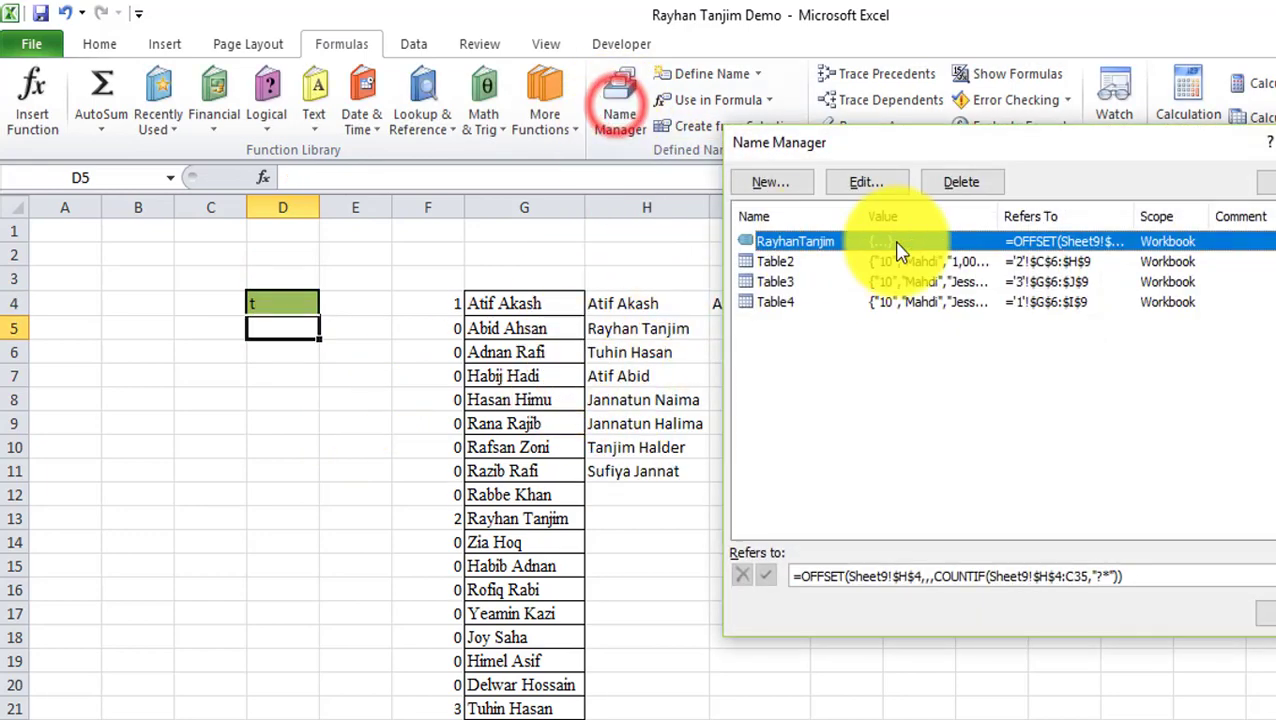
{"action": "left_click_drag", "start_coordinate": [935, 148], "coordinate": [1038, 234]}
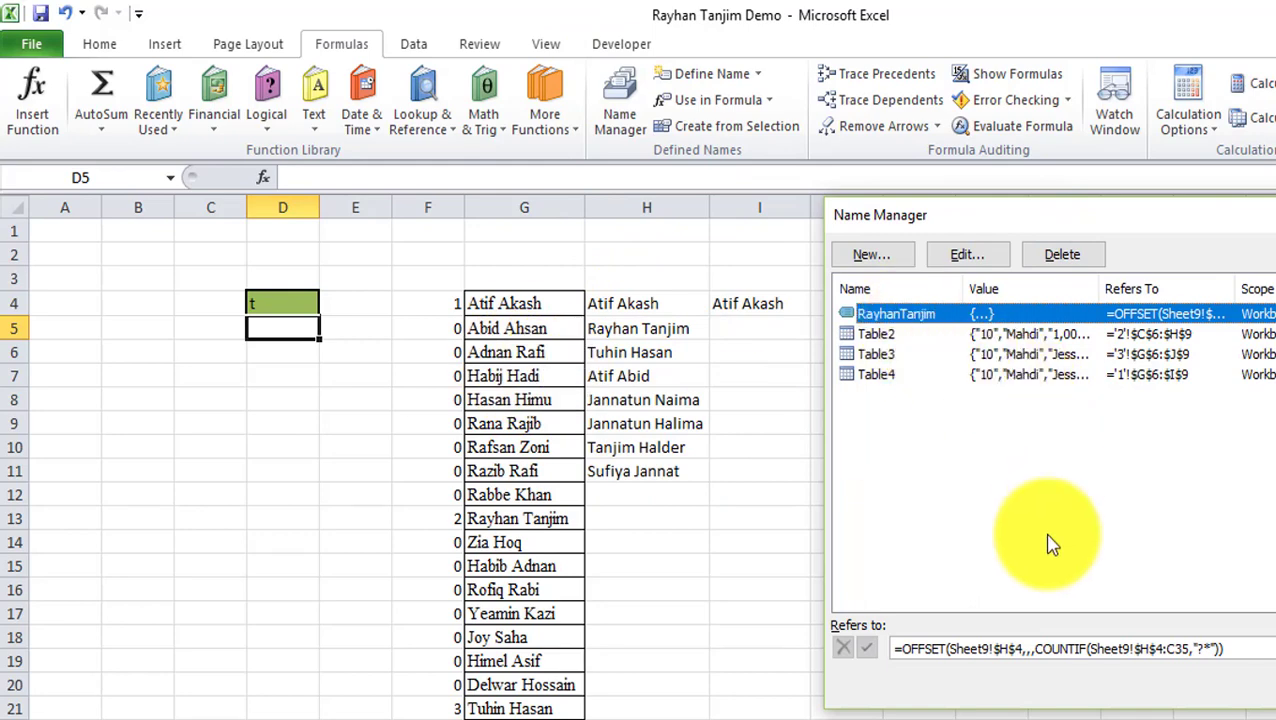
{"action": "left_click", "coordinate": [1025, 649]}
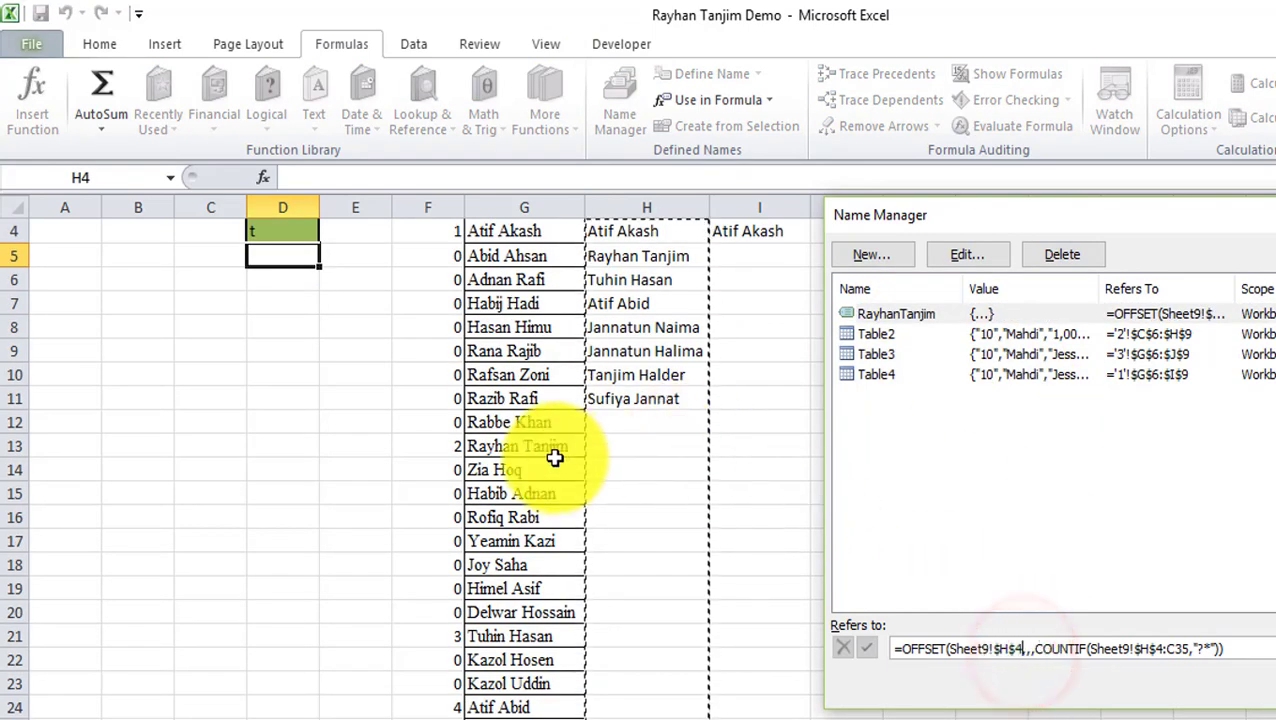
{"action": "scroll", "coordinate": [676, 558], "scroll_direction": "down", "scroll_amount": 2}
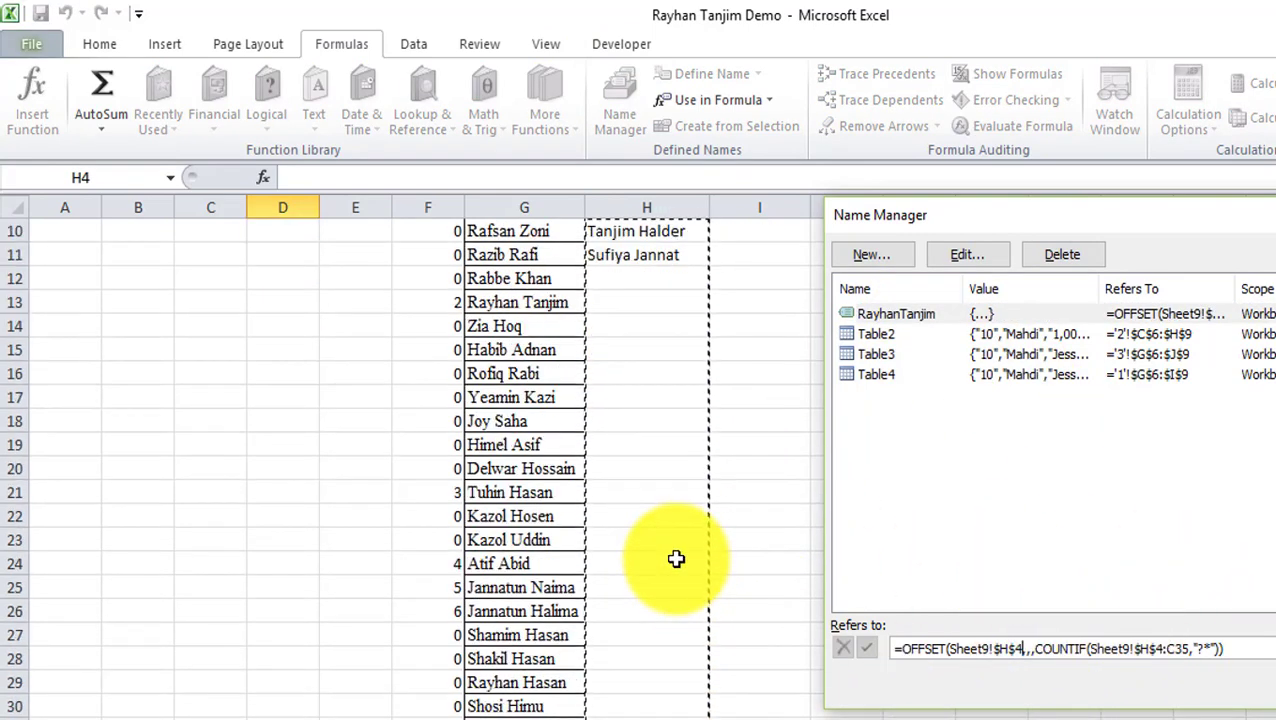
{"action": "scroll", "coordinate": [676, 558], "scroll_direction": "down", "scroll_amount": 5}
{"action": "scroll", "coordinate": [632, 580], "scroll_direction": "up", "scroll_amount": 8}
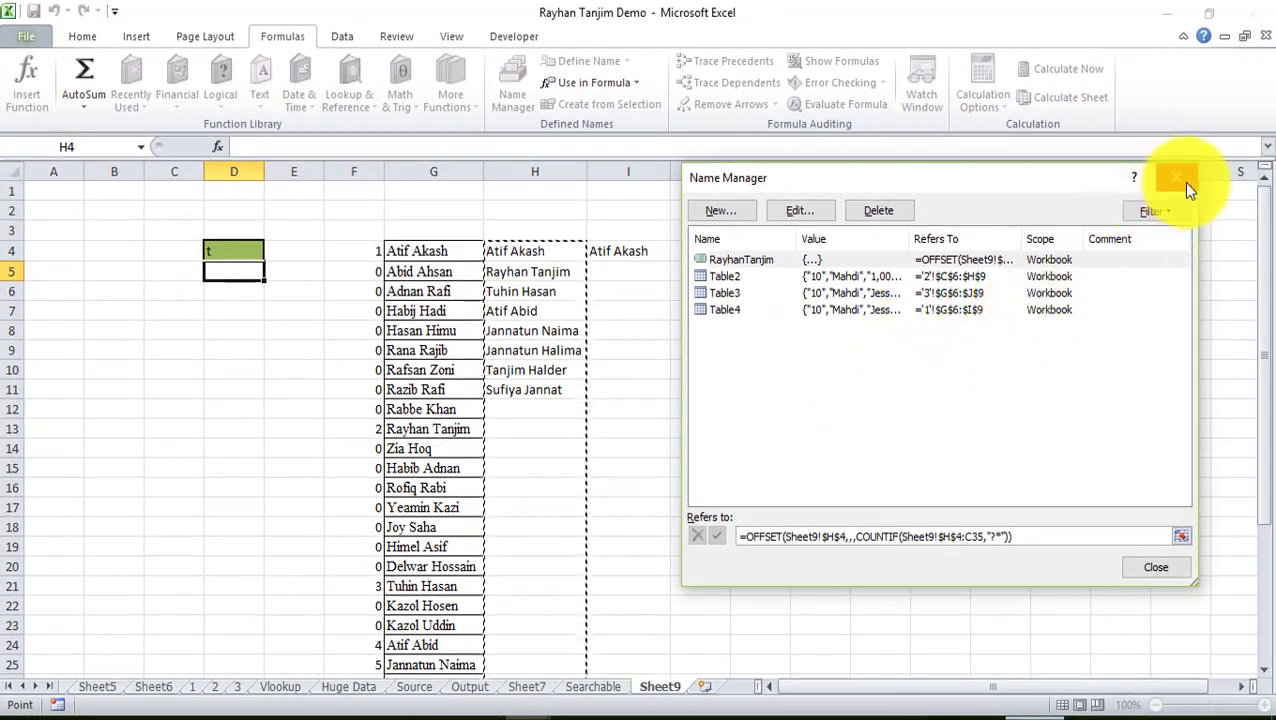
Close the Name Manager and clear the search text from D4.
{"action": "left_click", "coordinate": [1182, 181]}
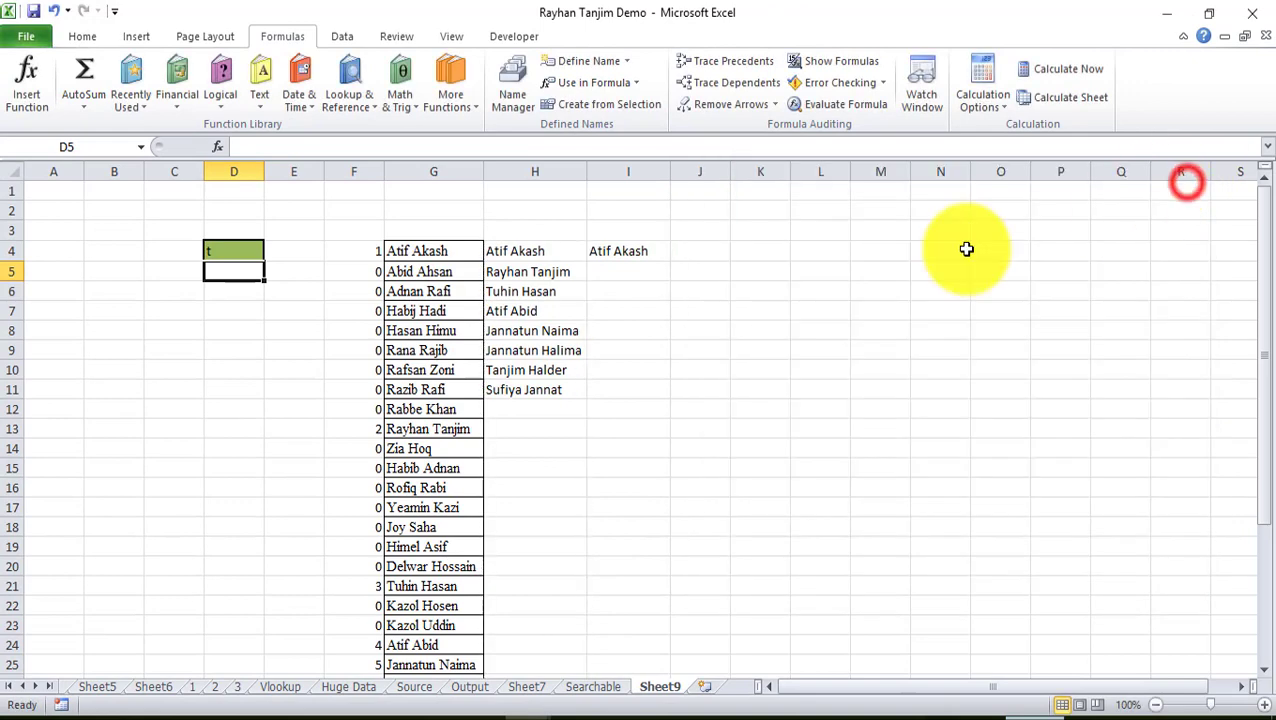
{"action": "left_click", "coordinate": [233, 250]}
{"action": "key", "text": "BackSpace"}
{"action": "left_click", "coordinate": [295, 272]}
{"action": "left_click", "coordinate": [241, 257]}
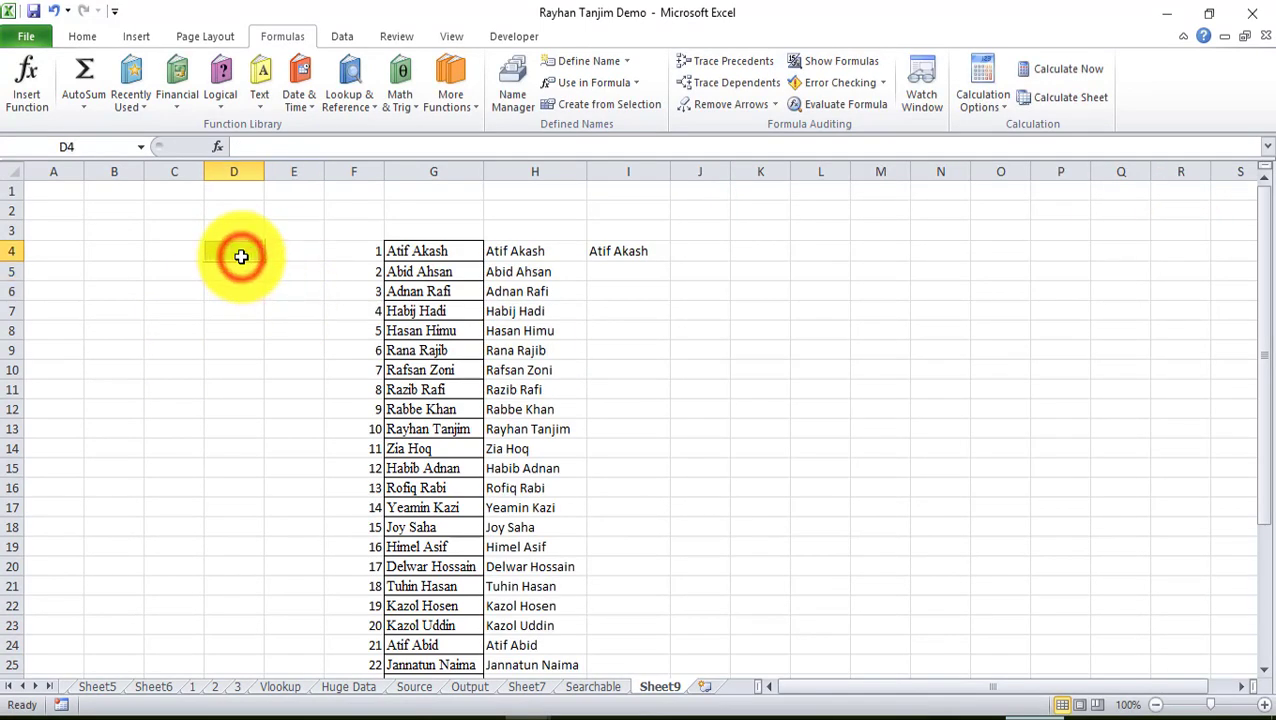
{"action": "left_click", "coordinate": [338, 36]}
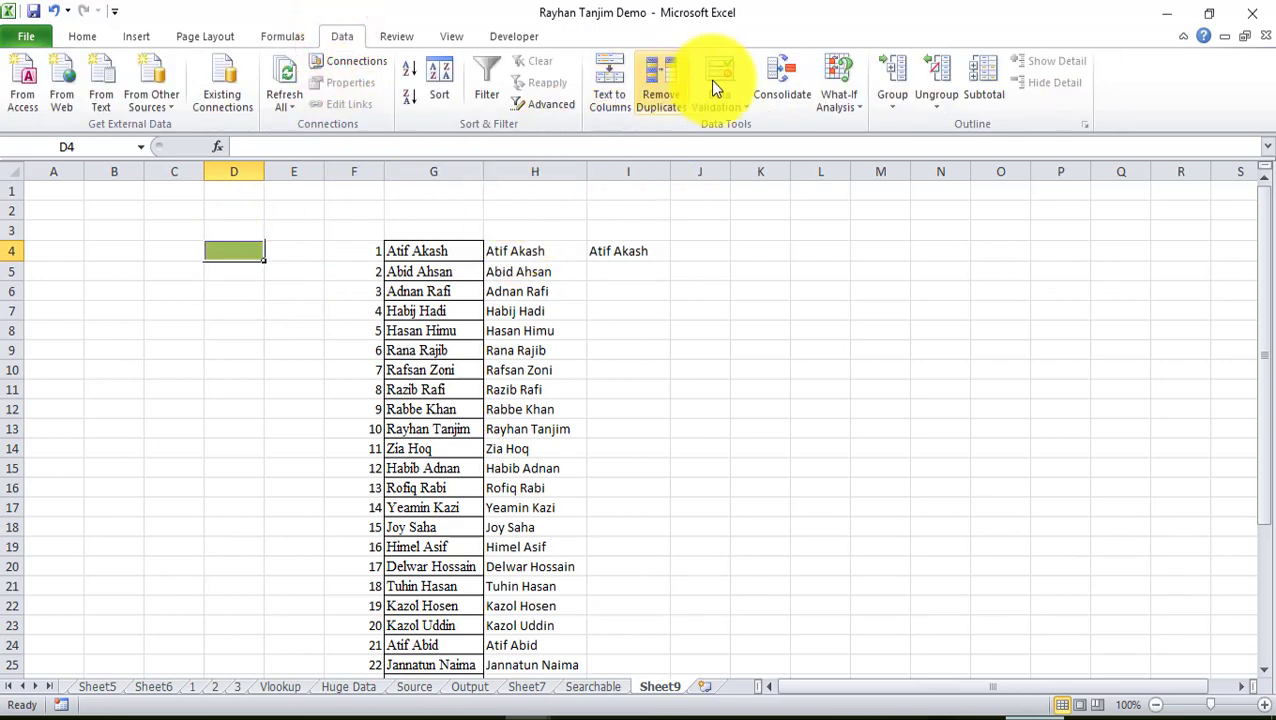
{"action": "left_click", "coordinate": [722, 108]}
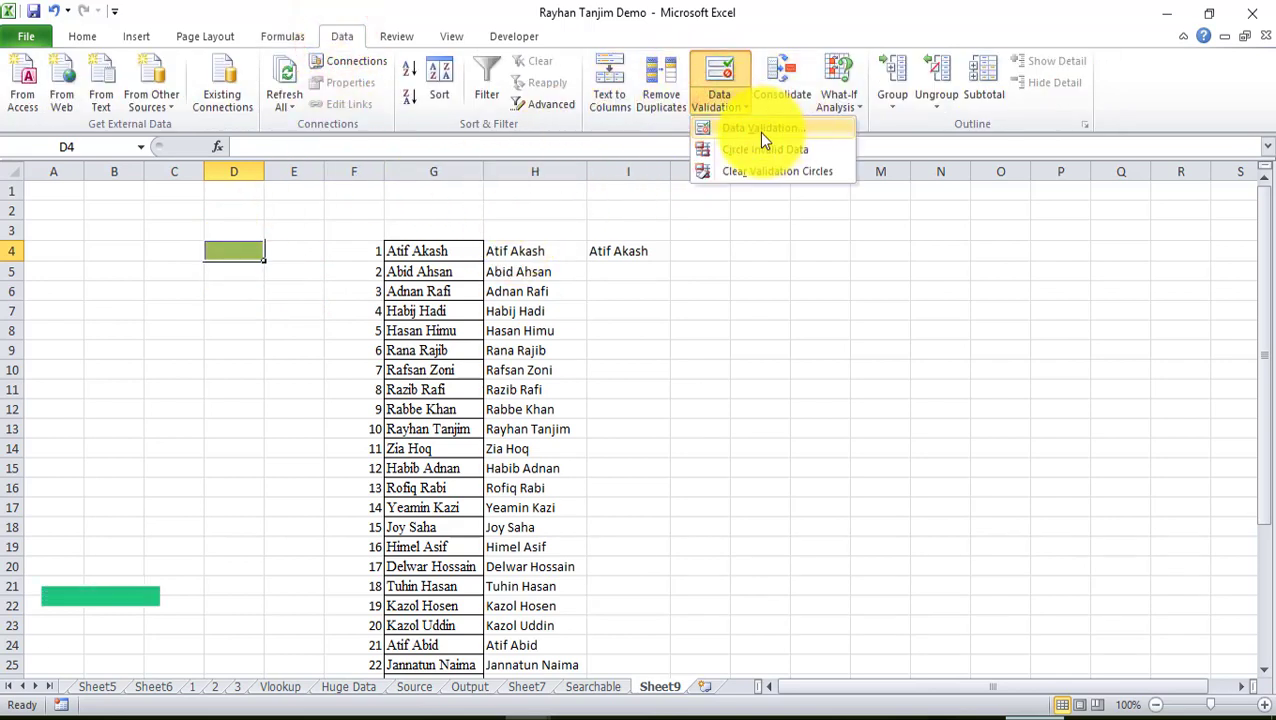
{"action": "left_click", "coordinate": [760, 130]}
{"action": "left_click", "coordinate": [831, 336]}
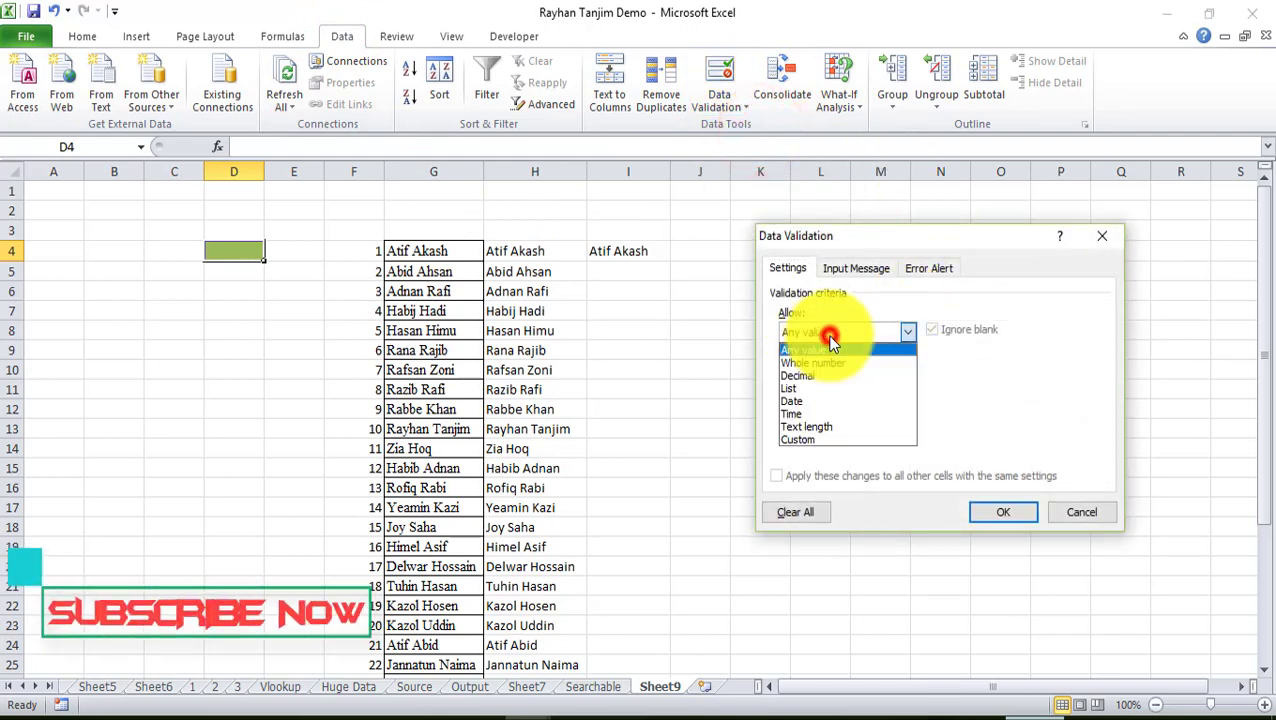
{"action": "left_click", "coordinate": [808, 388]}
{"action": "left_click", "coordinate": [823, 413]}
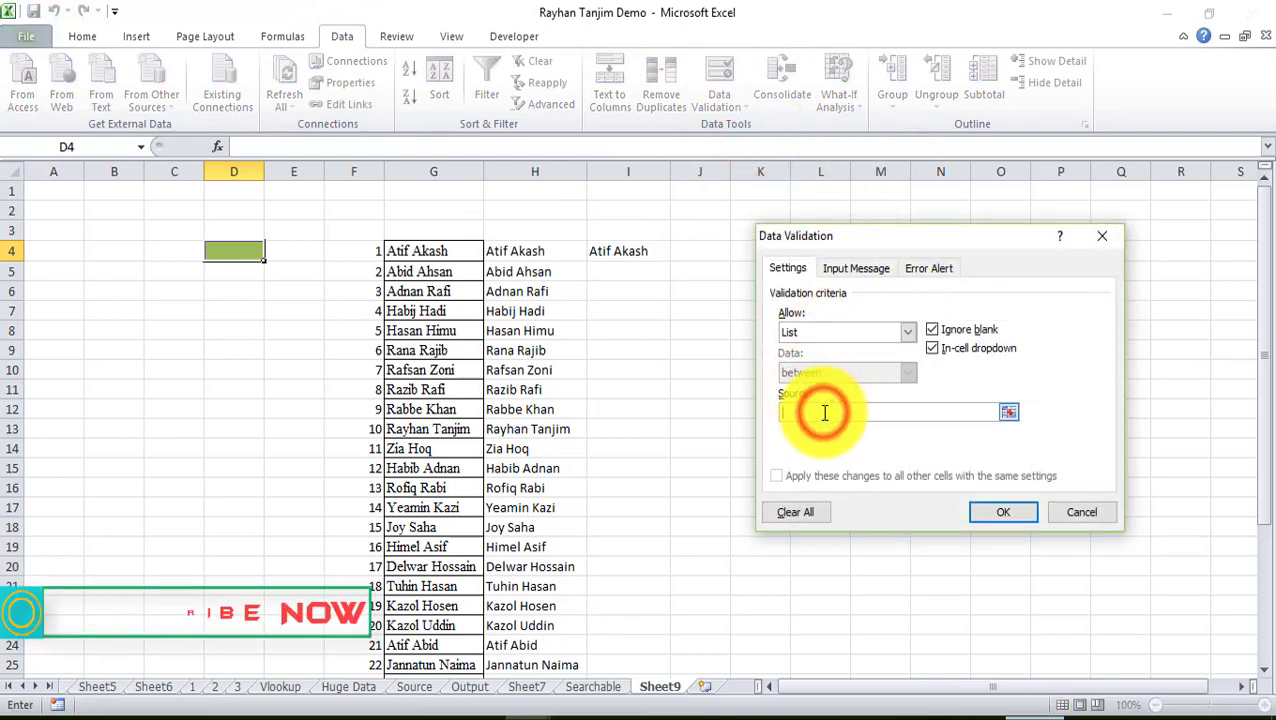
{"action": "key", "text": "F3"}
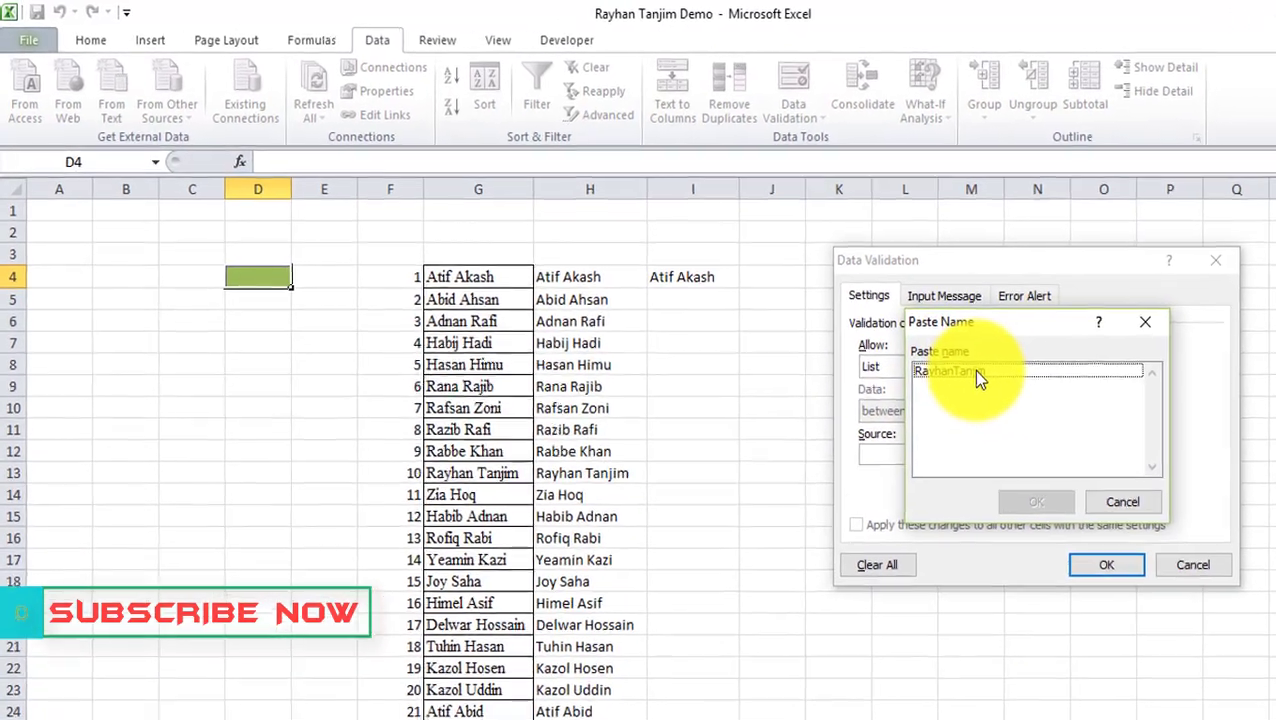
{"action": "left_click", "coordinate": [866, 338]}
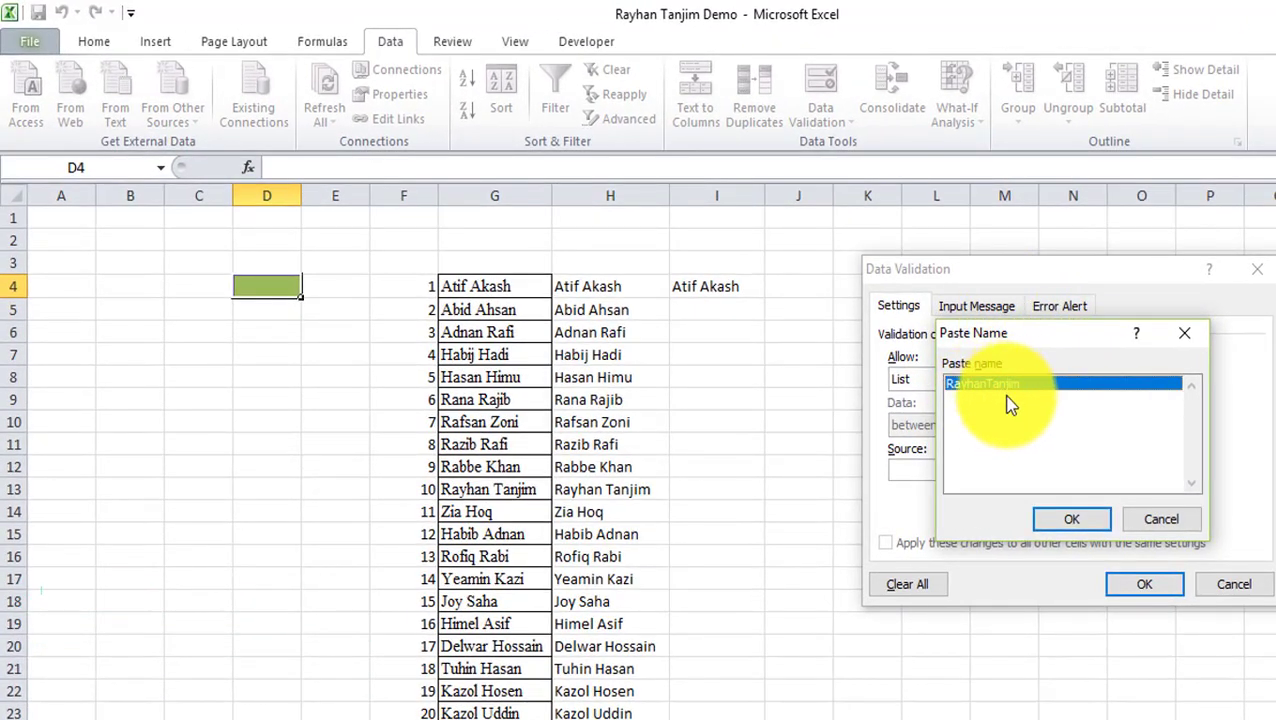
{"action": "left_click", "coordinate": [1071, 519]}
{"action": "left_click", "coordinate": [1144, 586]}
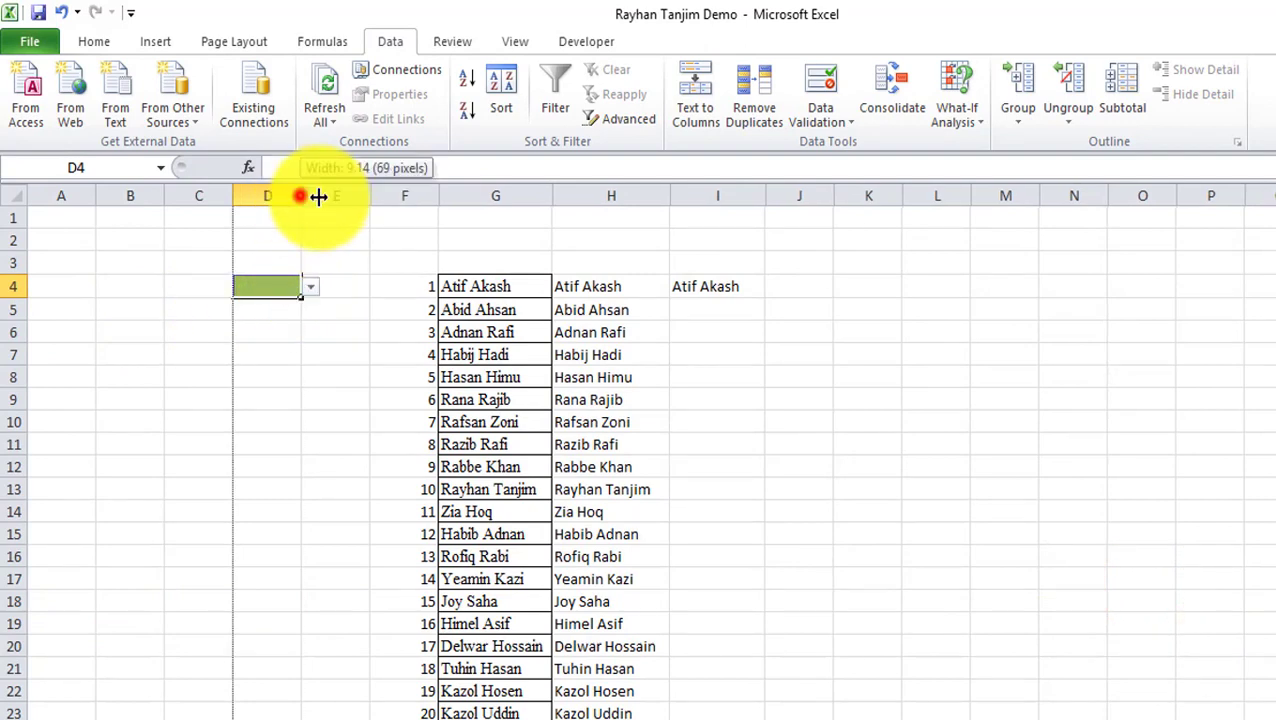
Widen column D and check D4's full drop-down list of names.
{"action": "left_click_drag", "start_coordinate": [300, 196], "coordinate": [363, 196]}
{"action": "left_click", "coordinate": [371, 288]}
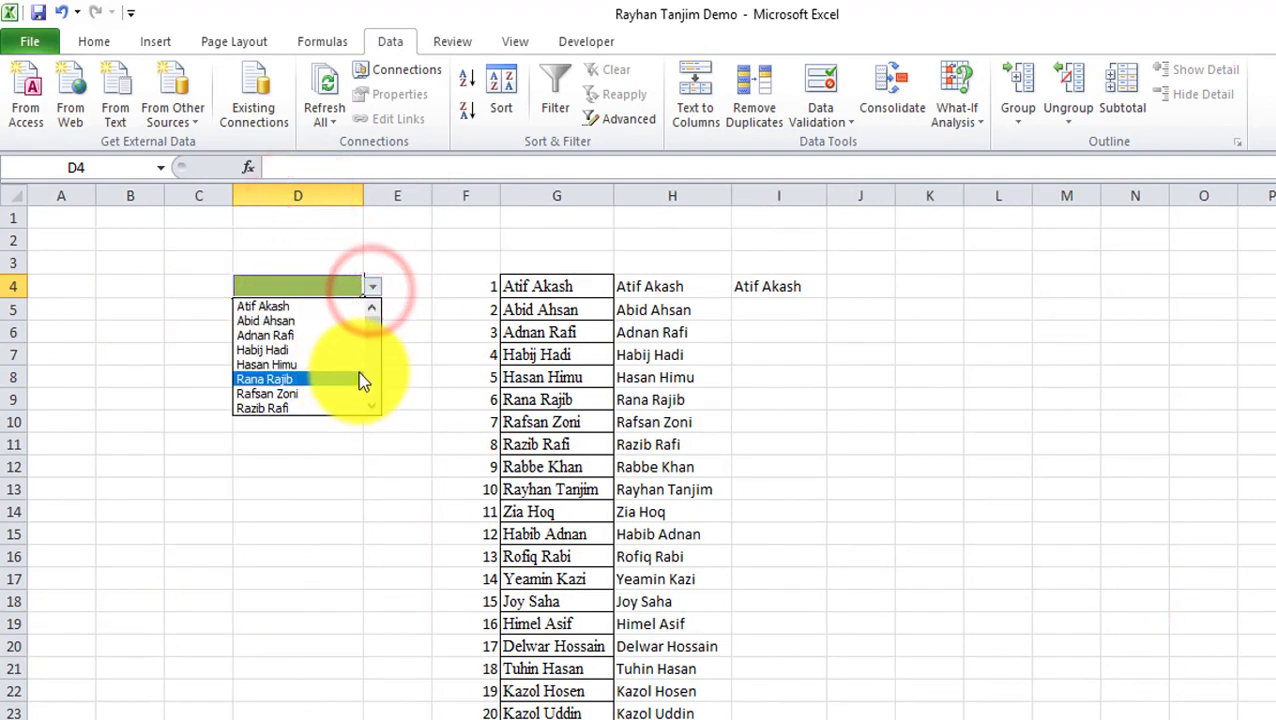
{"action": "mouse_move", "coordinate": [372, 327]}
{"action": "left_mouse_down"}
{"action": "mouse_move", "coordinate": [374, 398]}
{"action": "mouse_move", "coordinate": [373, 318]}
{"action": "left_mouse_up"}
{"action": "left_click", "coordinate": [299, 284]}
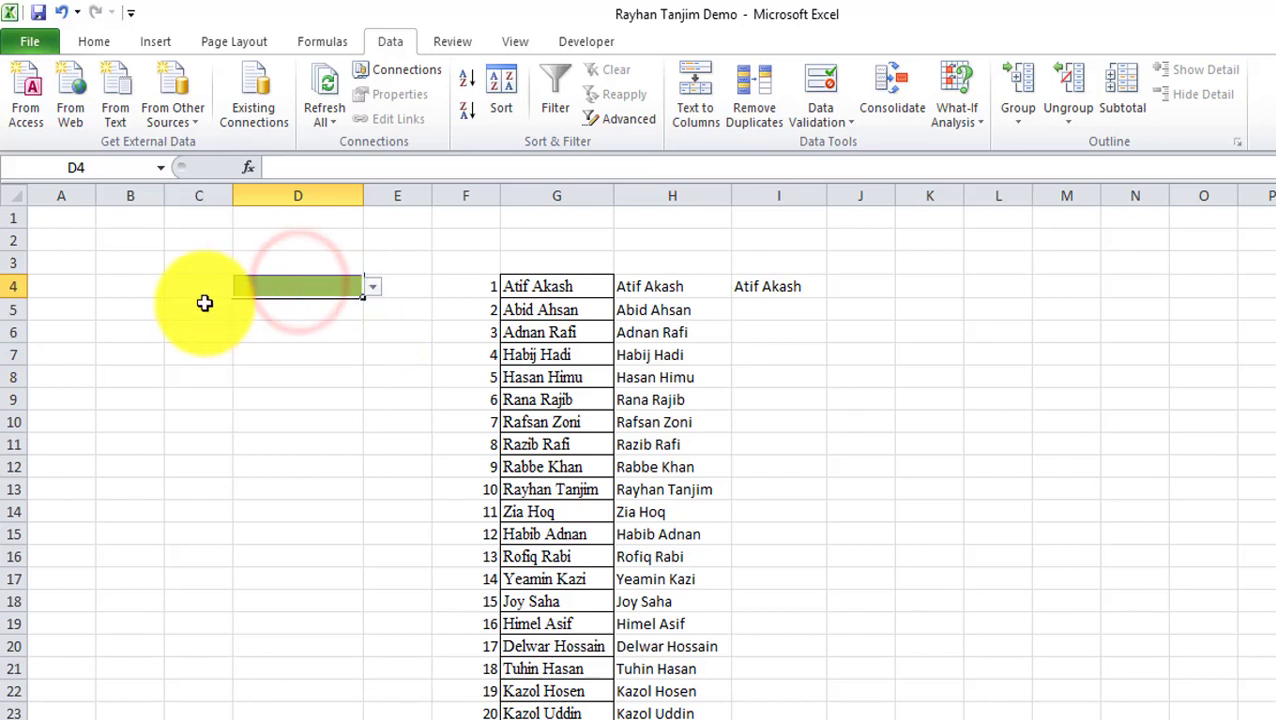
Enter 'ad' in D4 and confirm the drop-down filters to matching names.
{"action": "type", "text": "ad"}
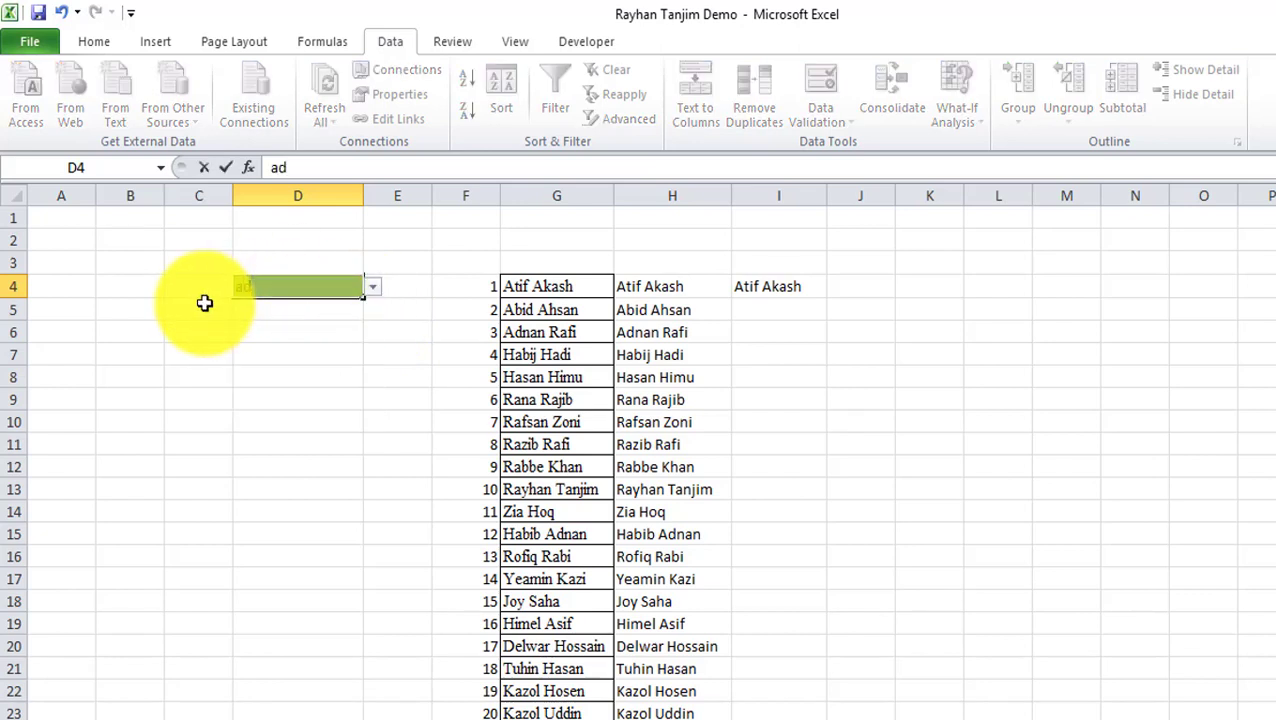
{"action": "left_click", "coordinate": [371, 286]}
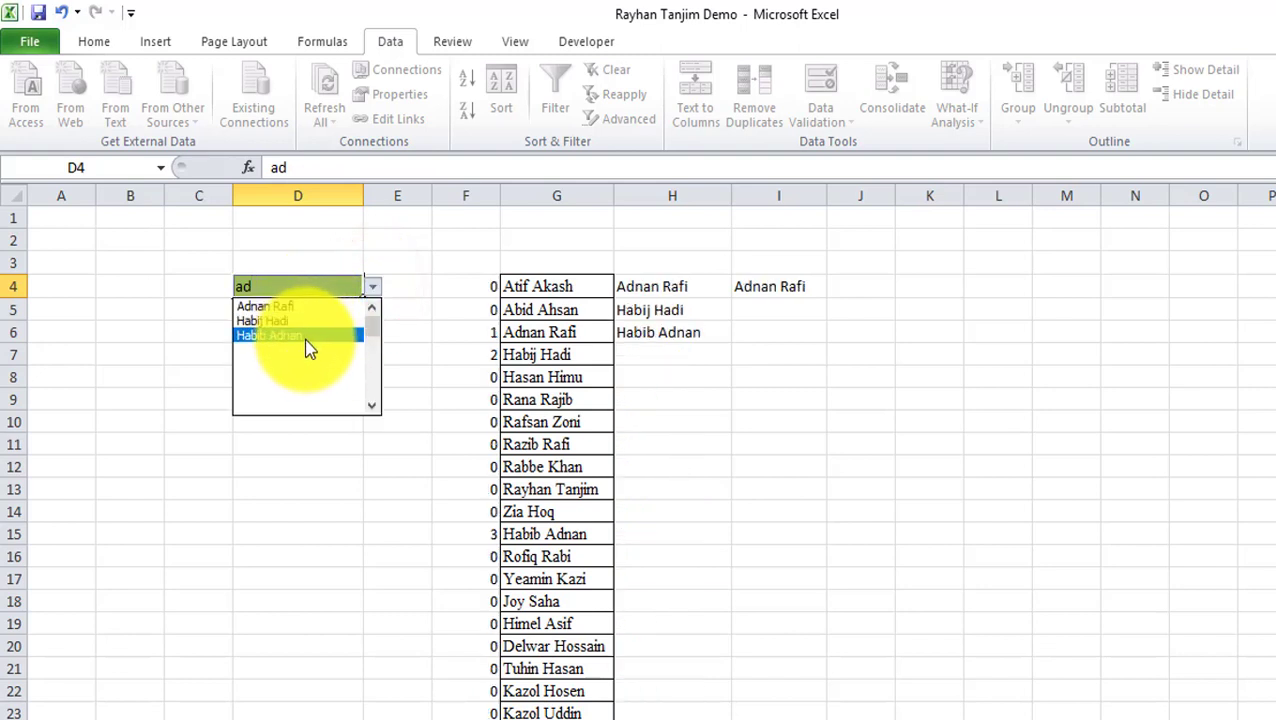
{"action": "left_click", "coordinate": [269, 287]}
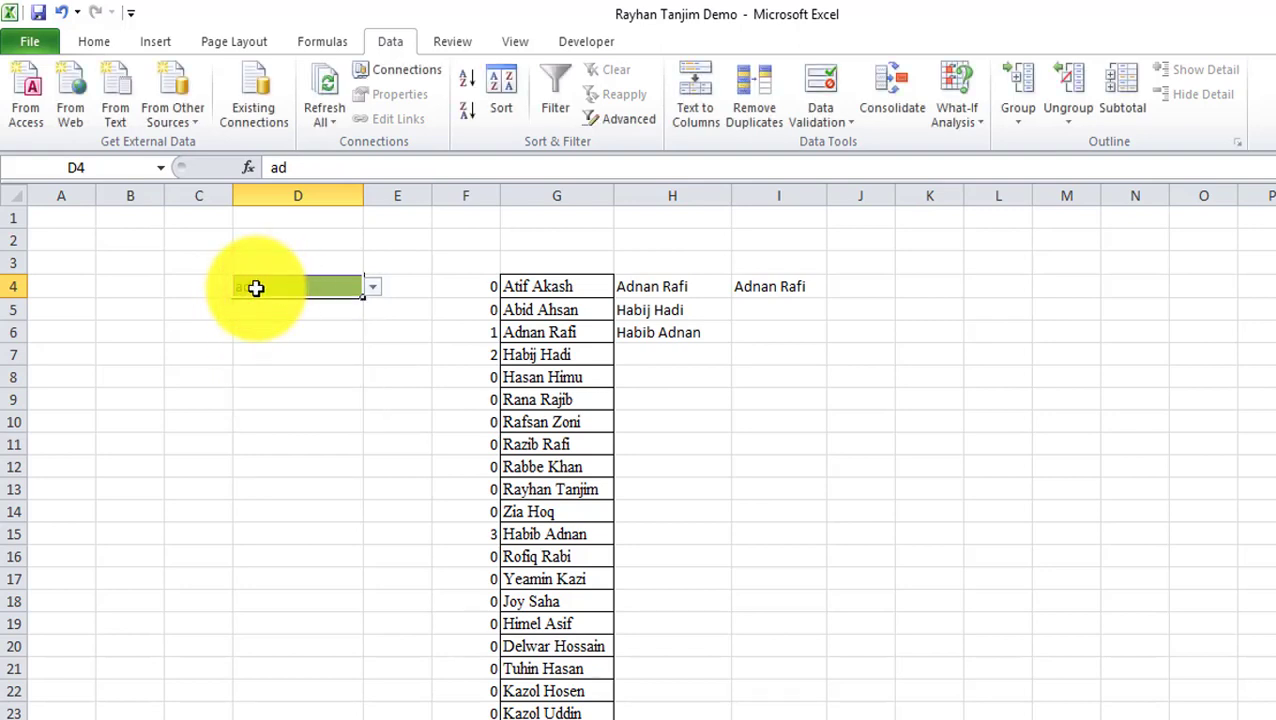
{"action": "type", "text": "jan"}
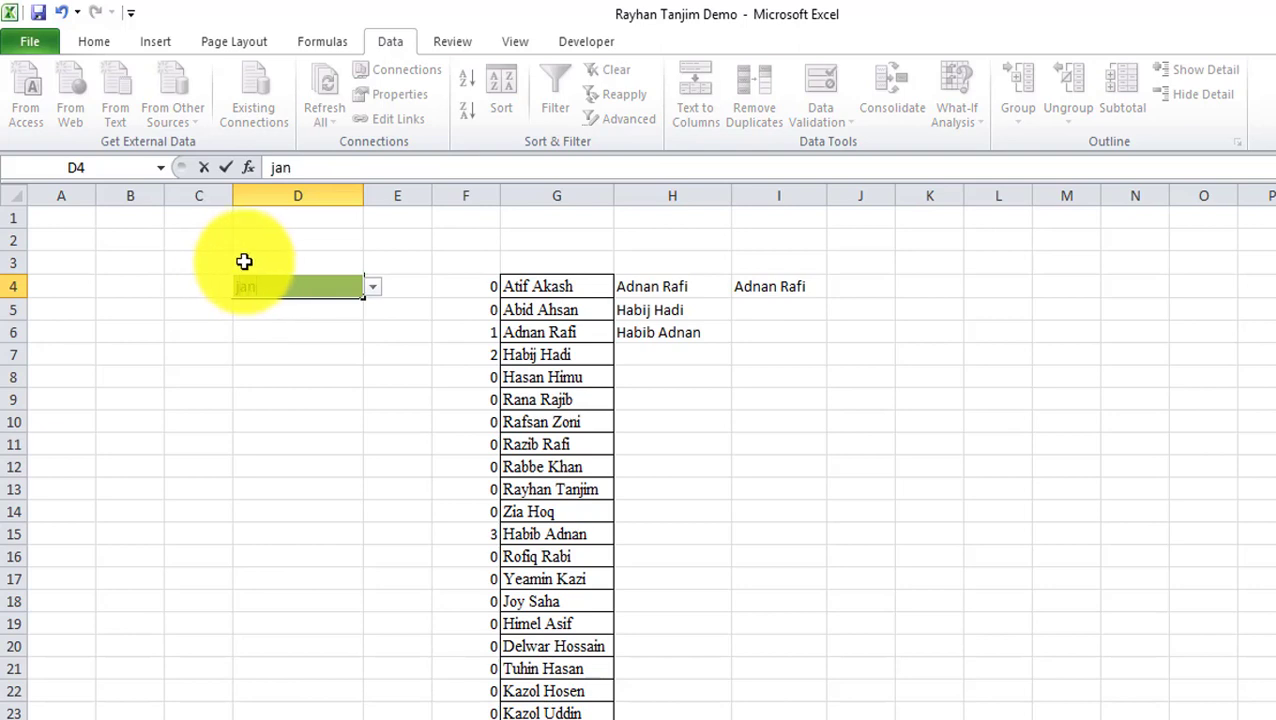
{"action": "left_click", "coordinate": [372, 287]}
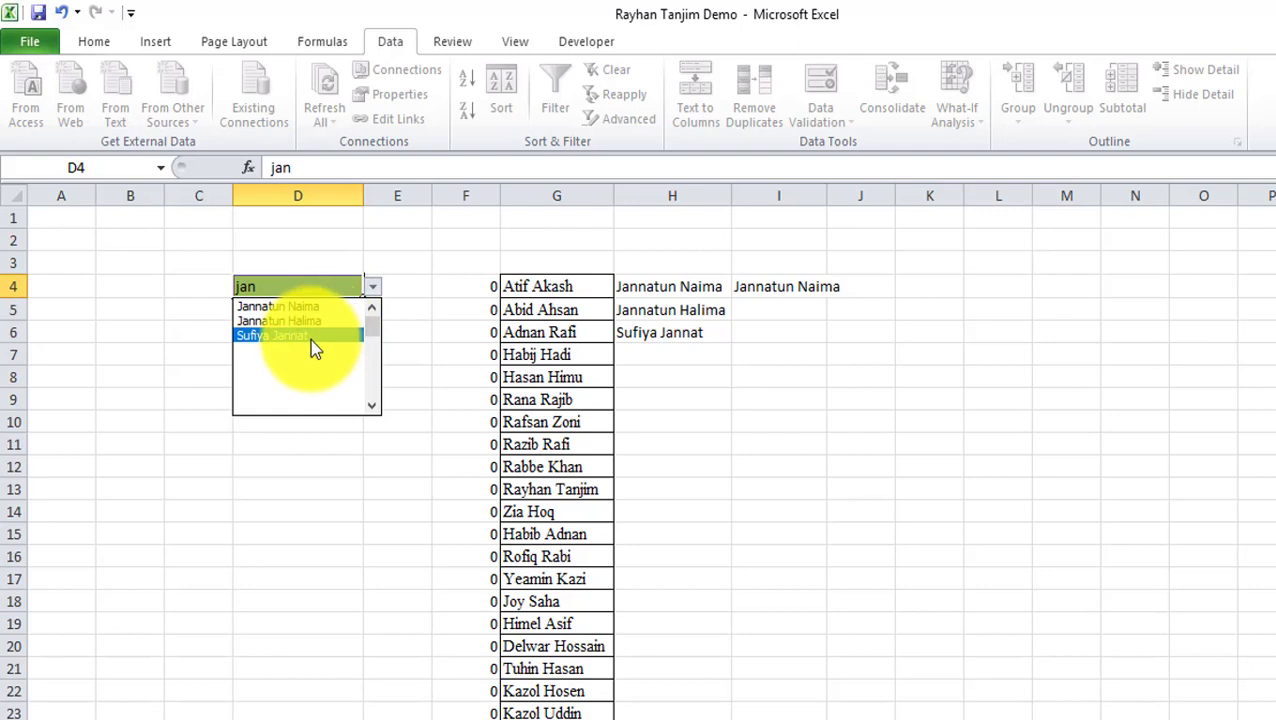
{"action": "left_click", "coordinate": [279, 284]}
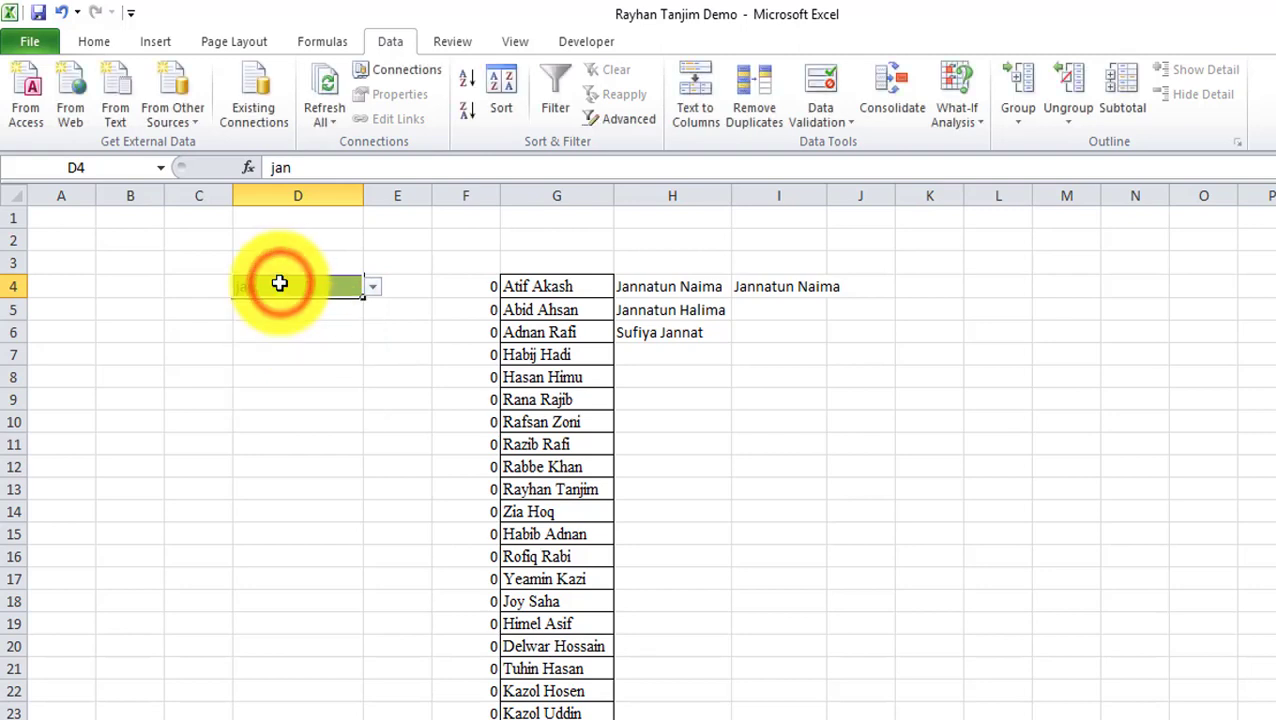